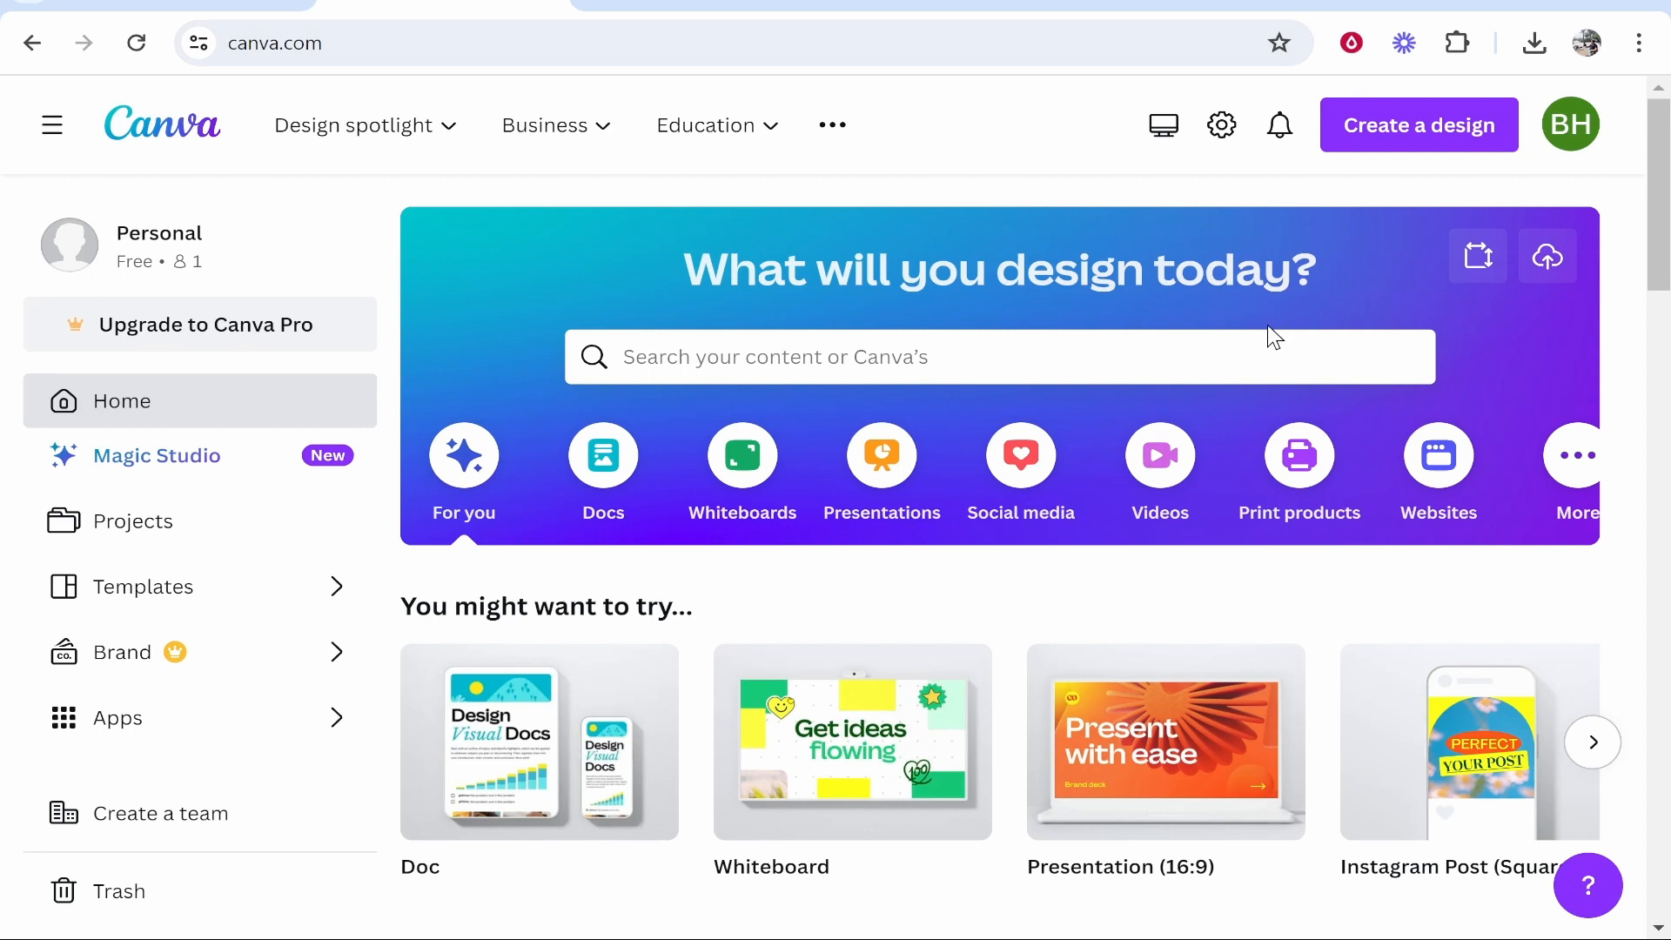
# Create a new blank Website design and scroll through the website templates list.
pyautogui.click(1417, 146)
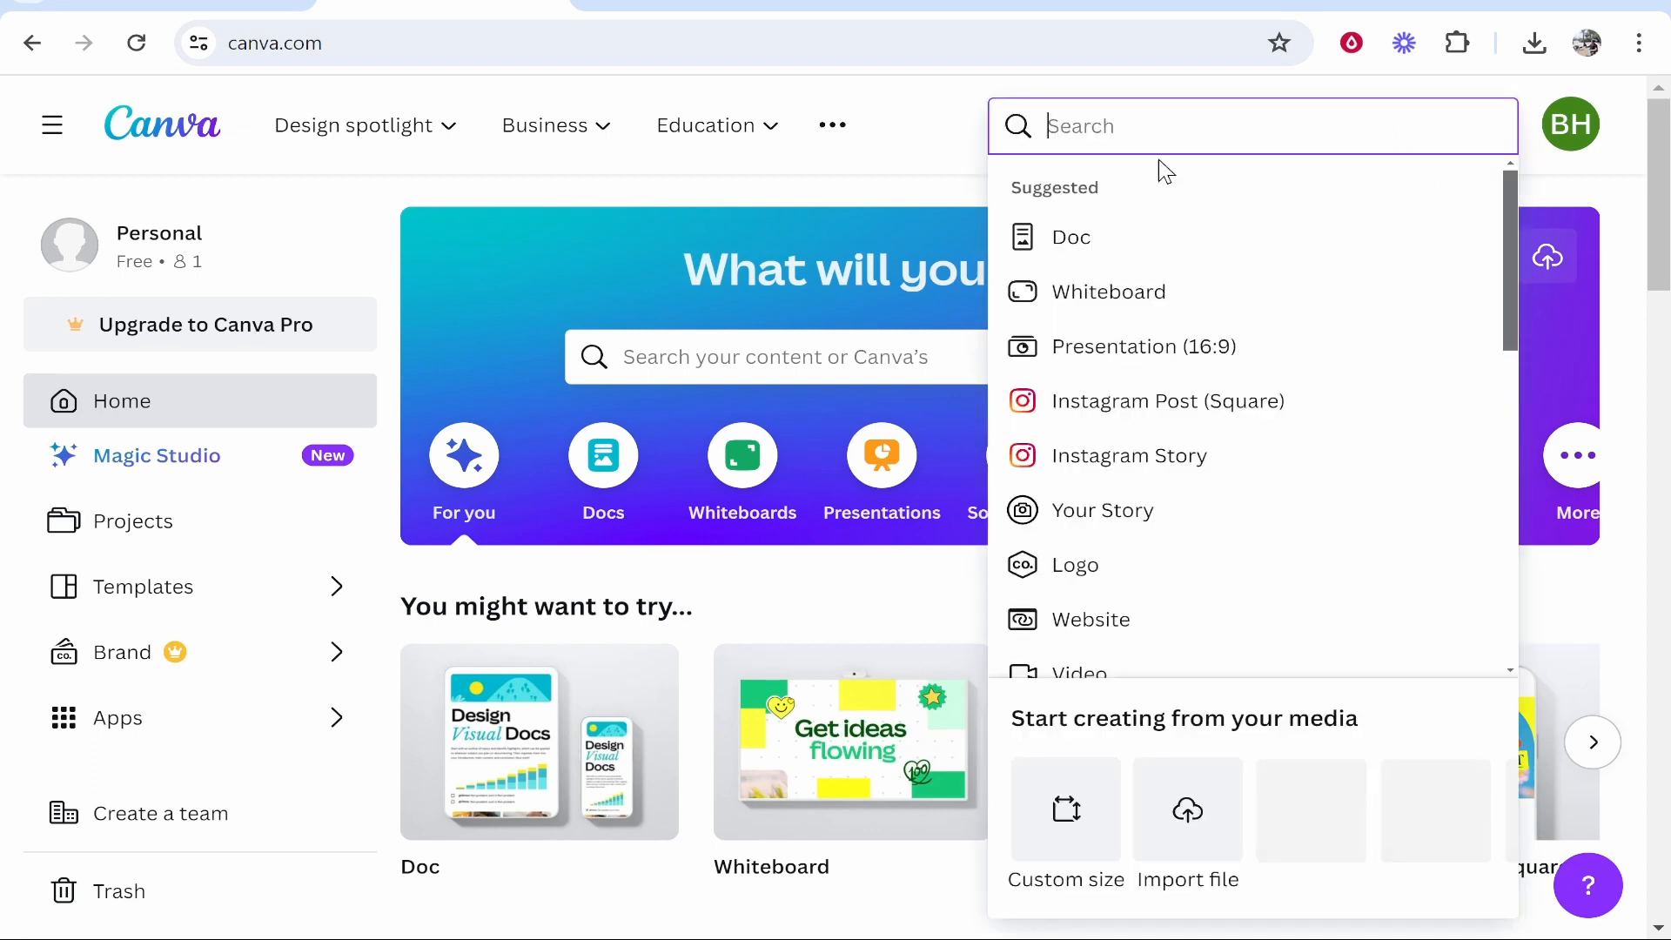
pyautogui.click(1079, 619)
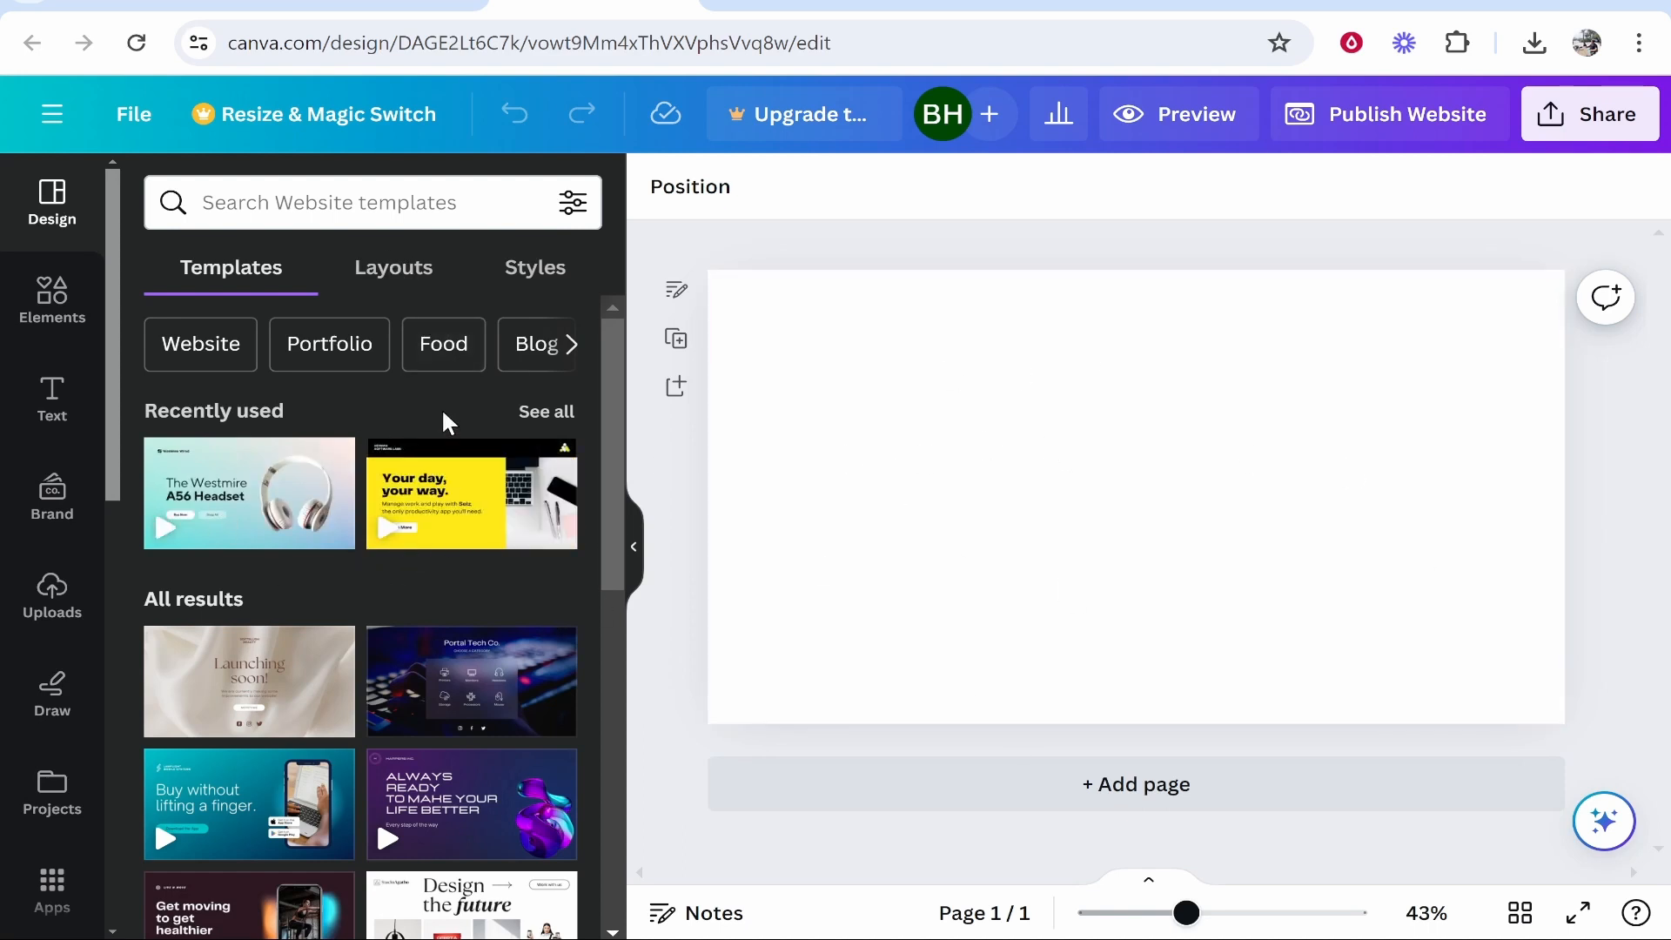
pyautogui.scroll(-5, 439, 409)
pyautogui.scroll(-5, 434, 402)
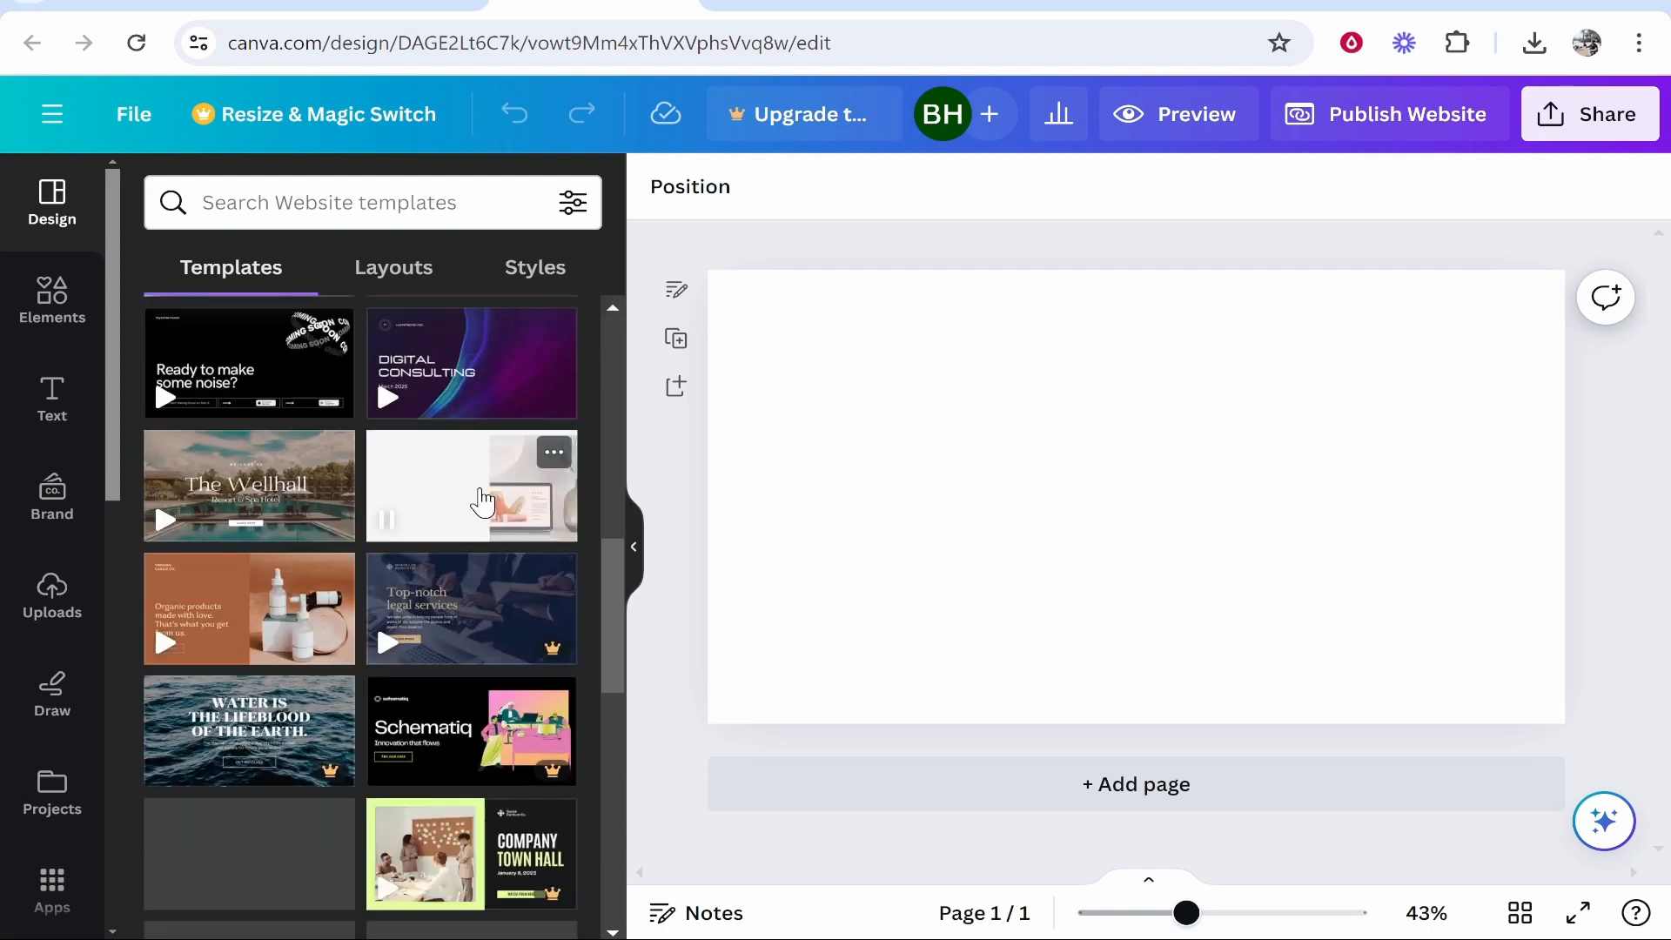
pyautogui.scroll(-1, 287, 613)
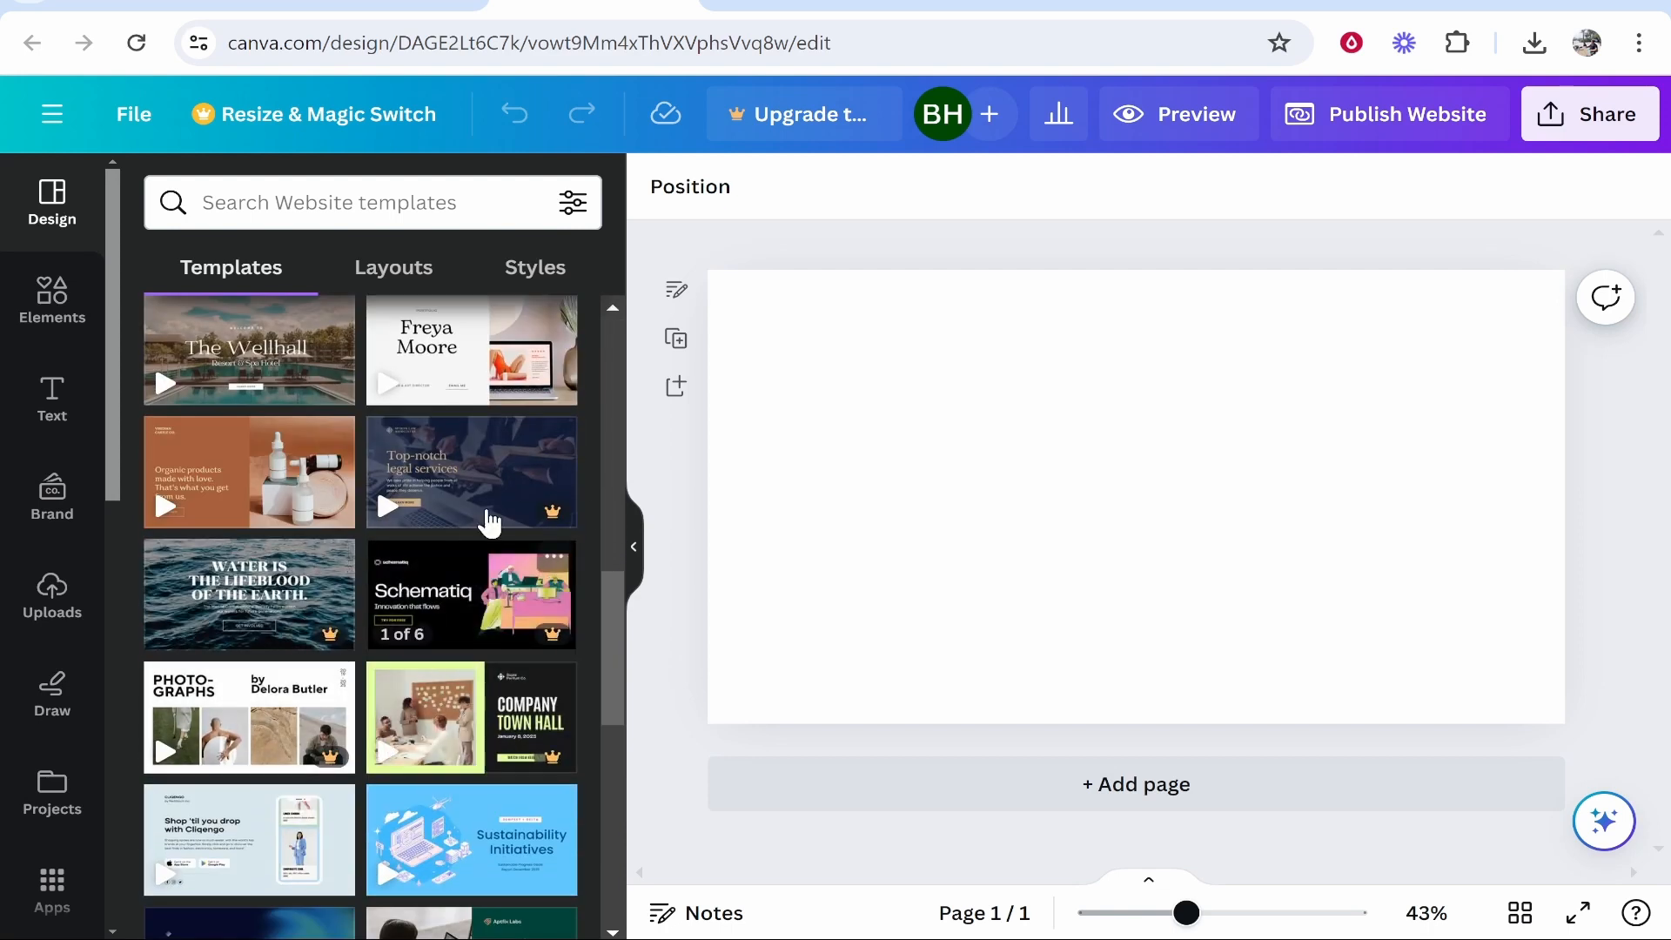
pyautogui.scroll(-2, 407, 610)
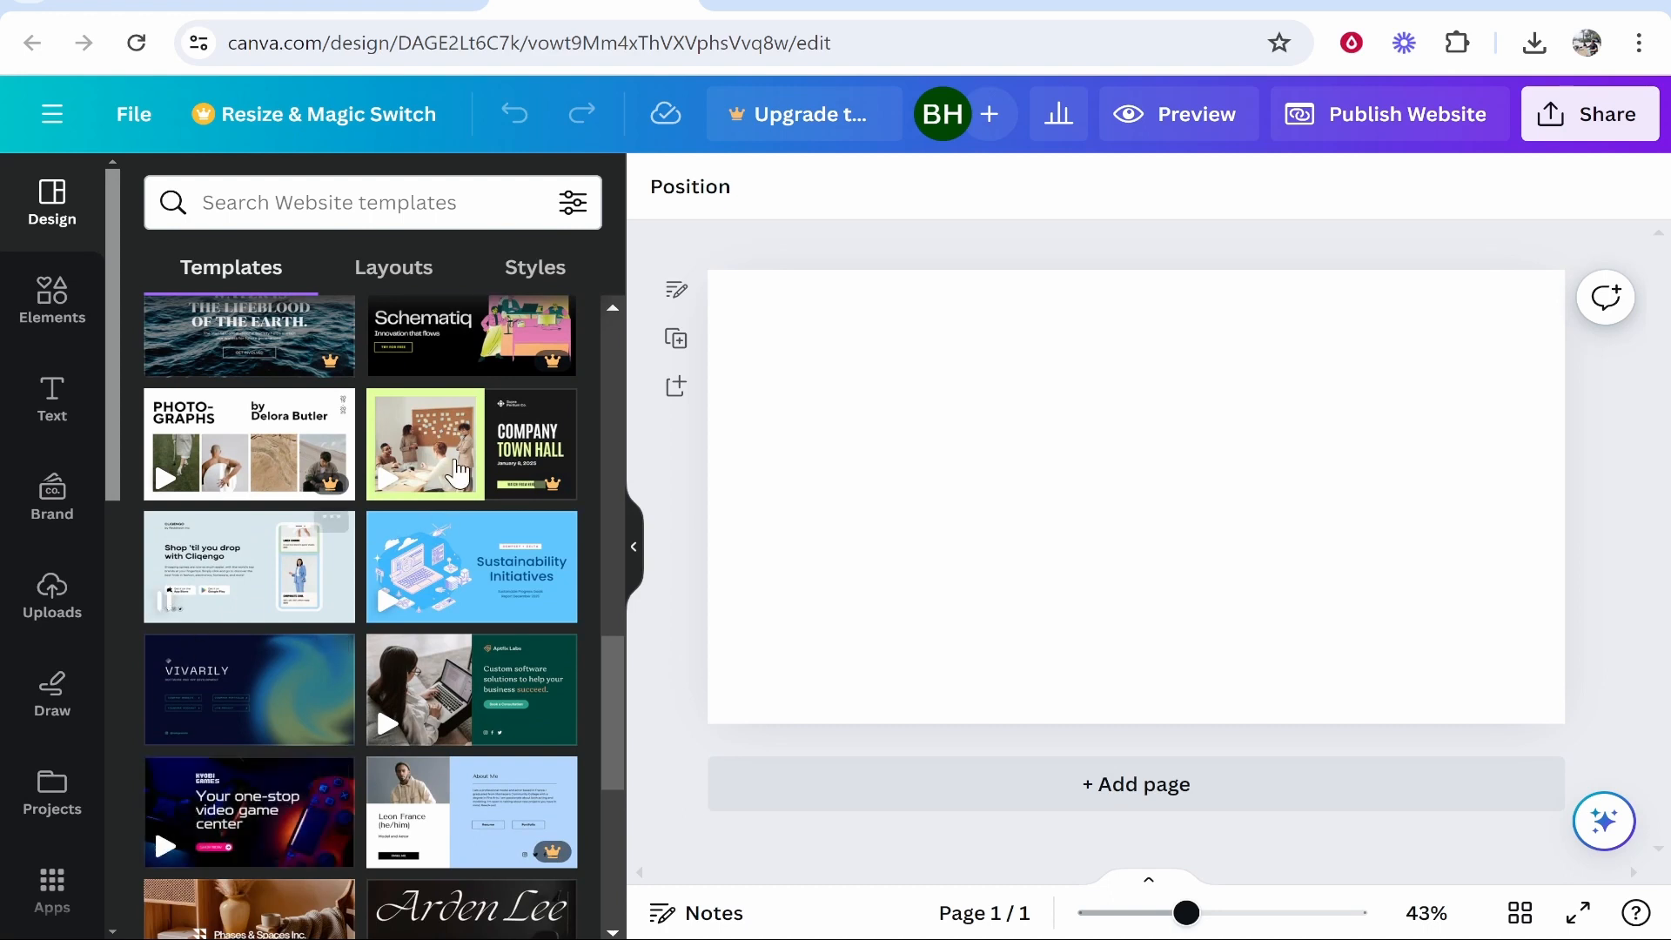
# Apply the light-blue Cliqengo app-download template and delete the phone mockup image and its frame.
pyautogui.click(243, 575)
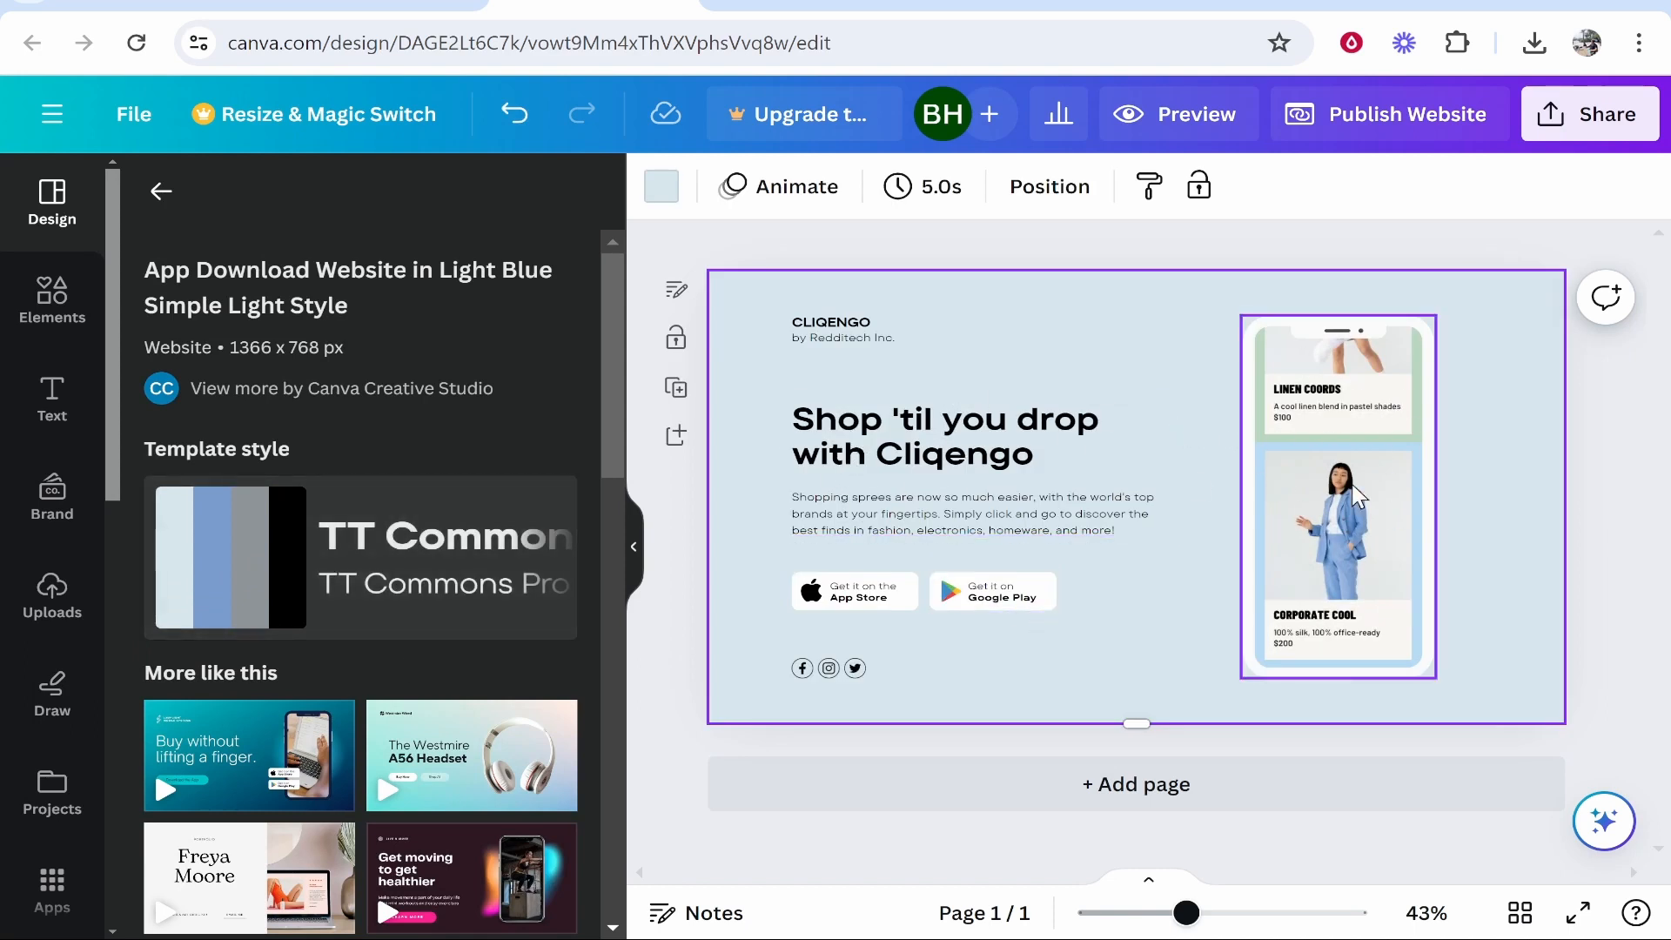
pyautogui.click(1351, 415)
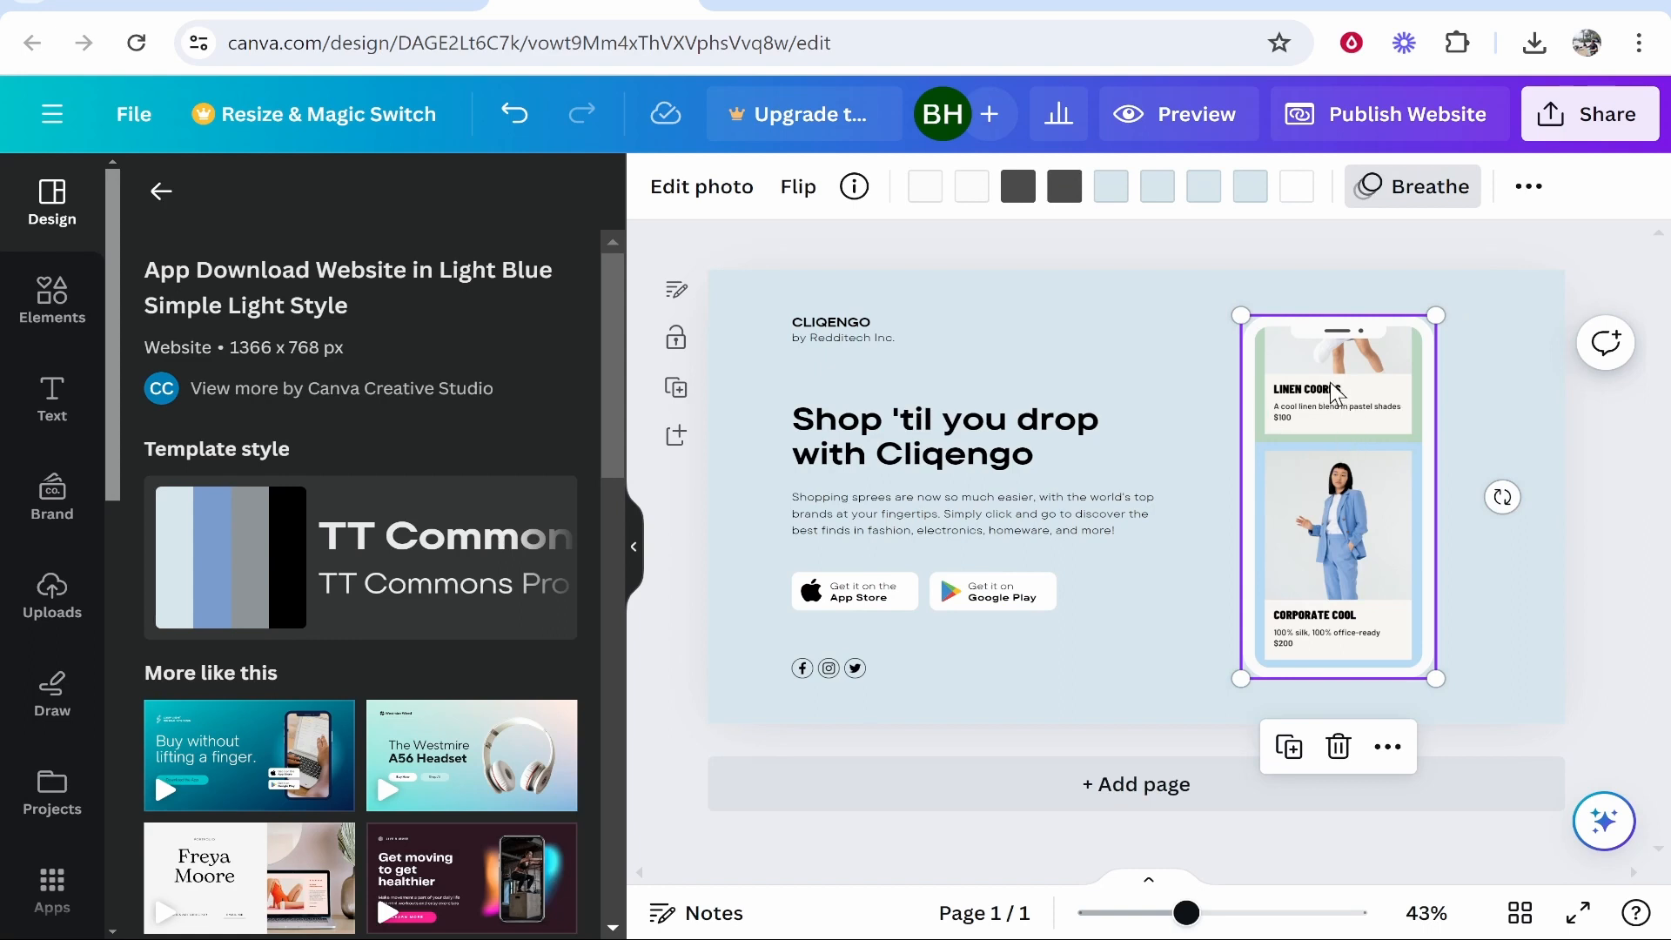
pyautogui.press('Delete')
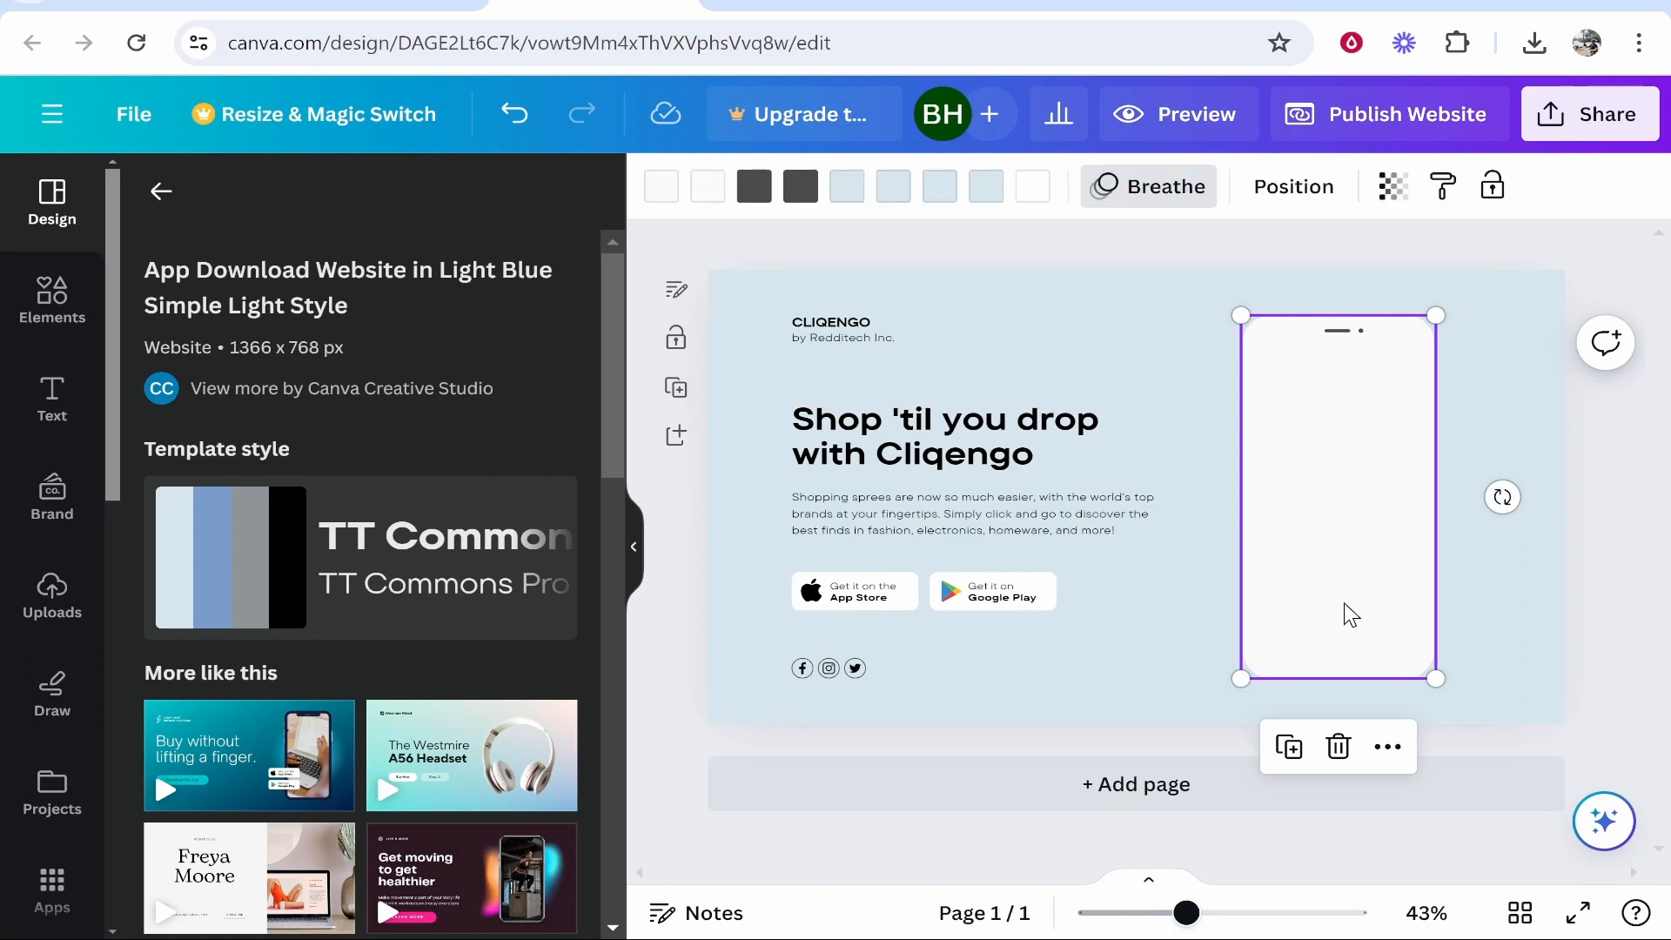
pyautogui.press('Delete')
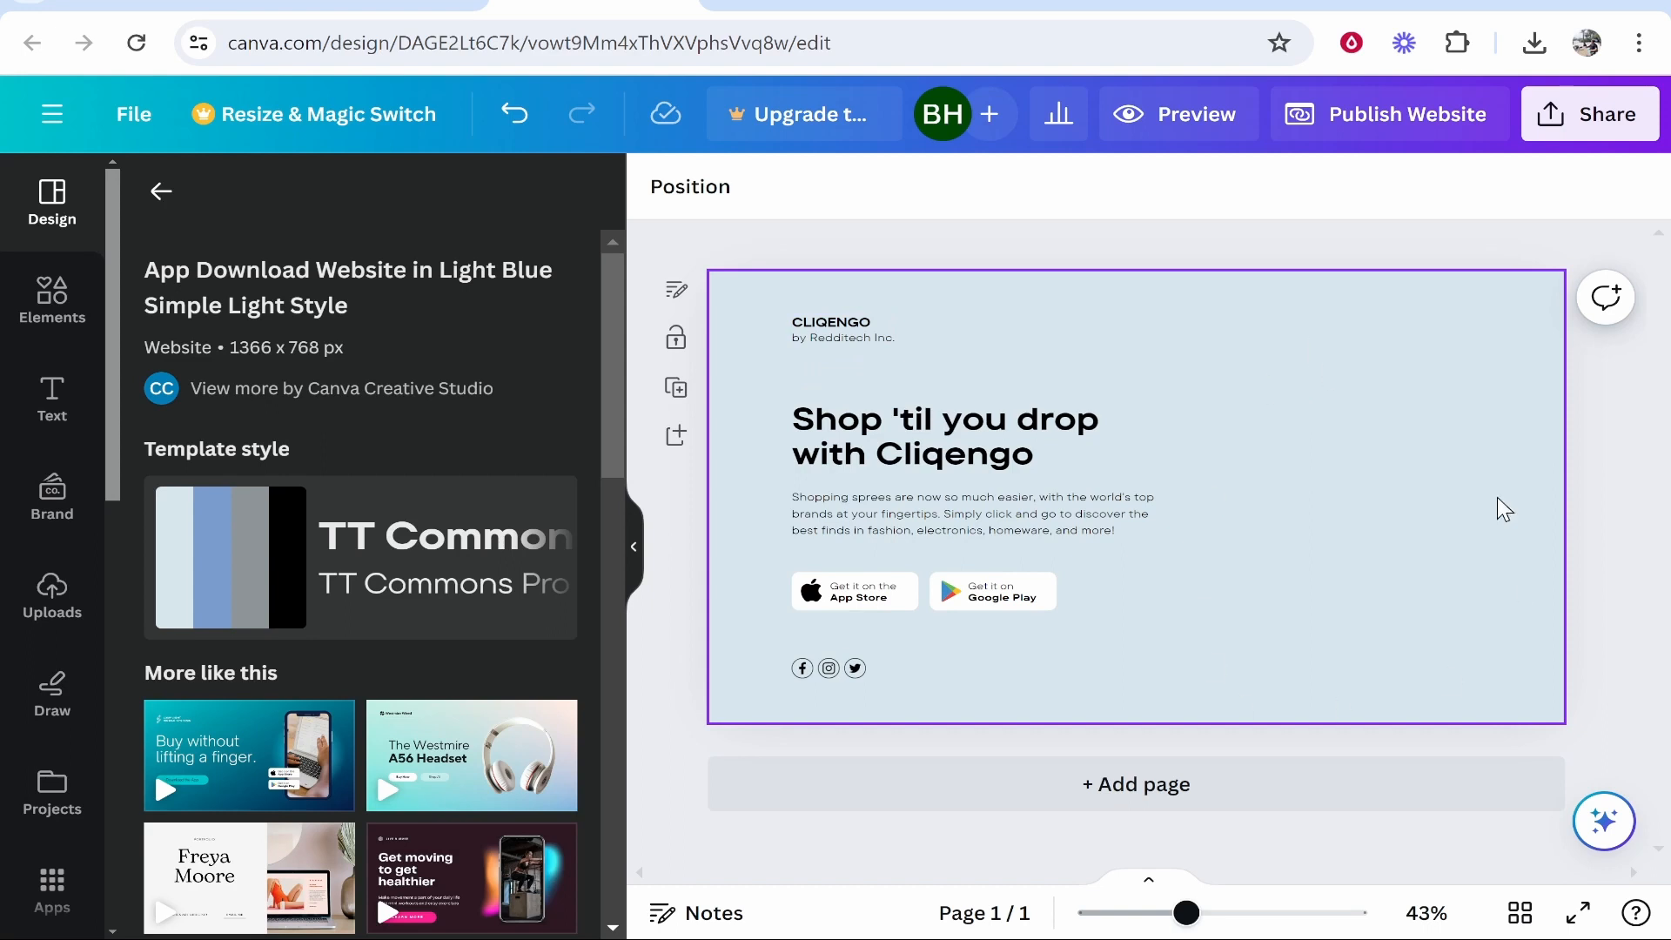
# Drag the uploaded cartoon portrait from Uploads onto the page, enlarge it, and place it on the right.
pyautogui.click(71, 609)
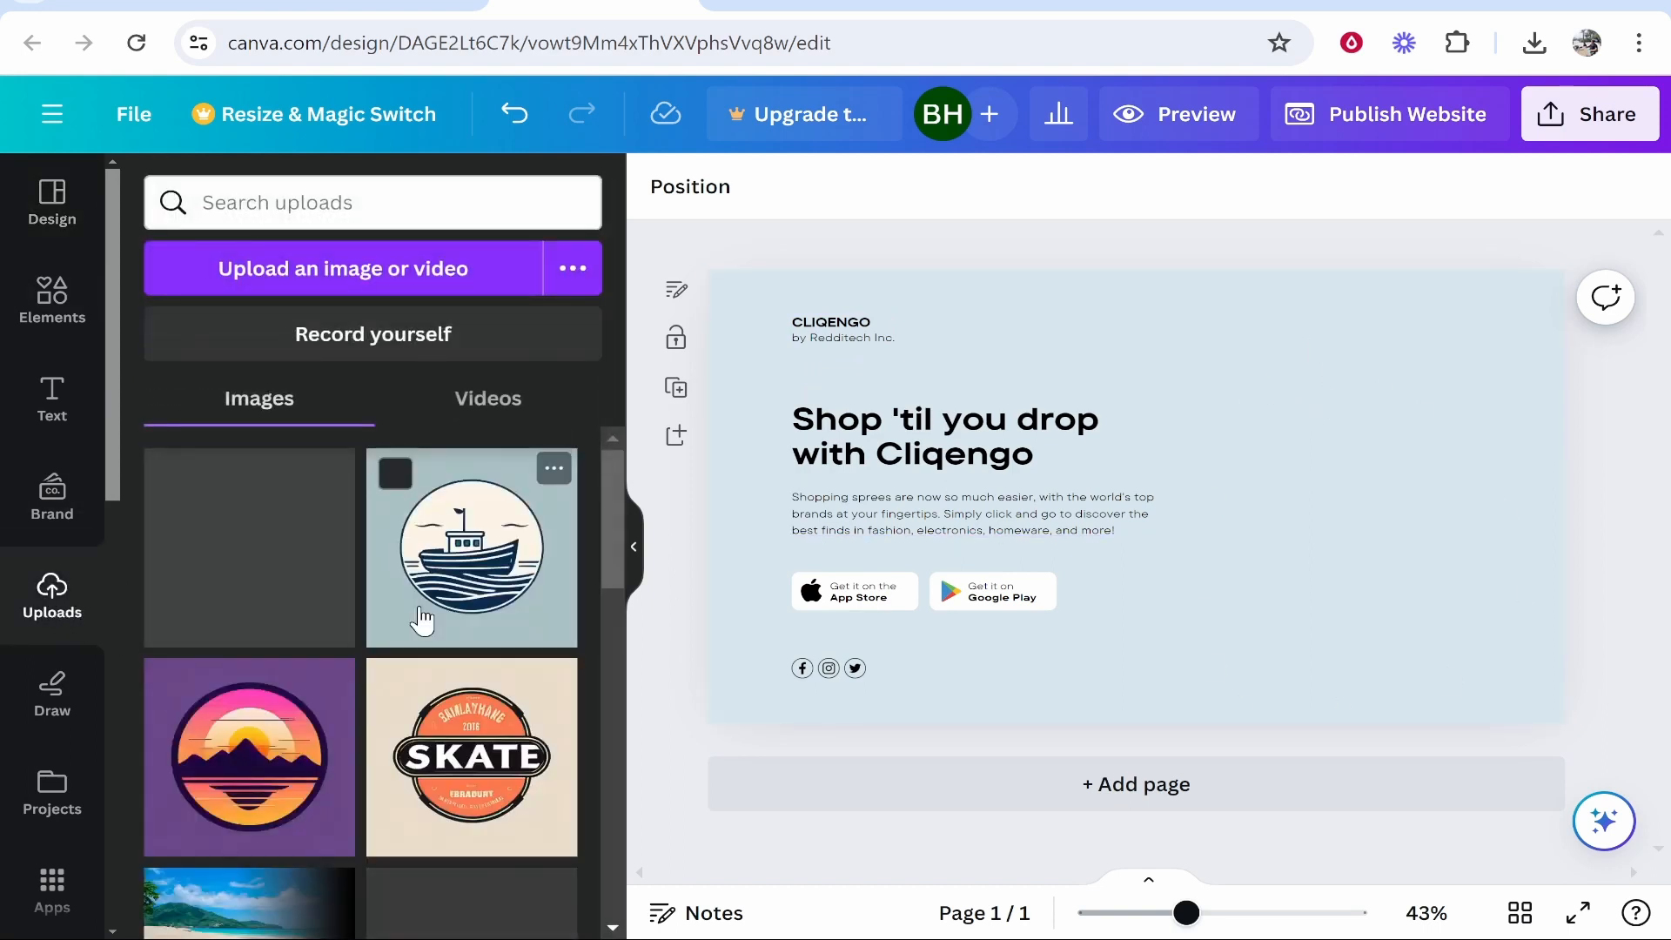
pyautogui.scroll(-8, 287, 552)
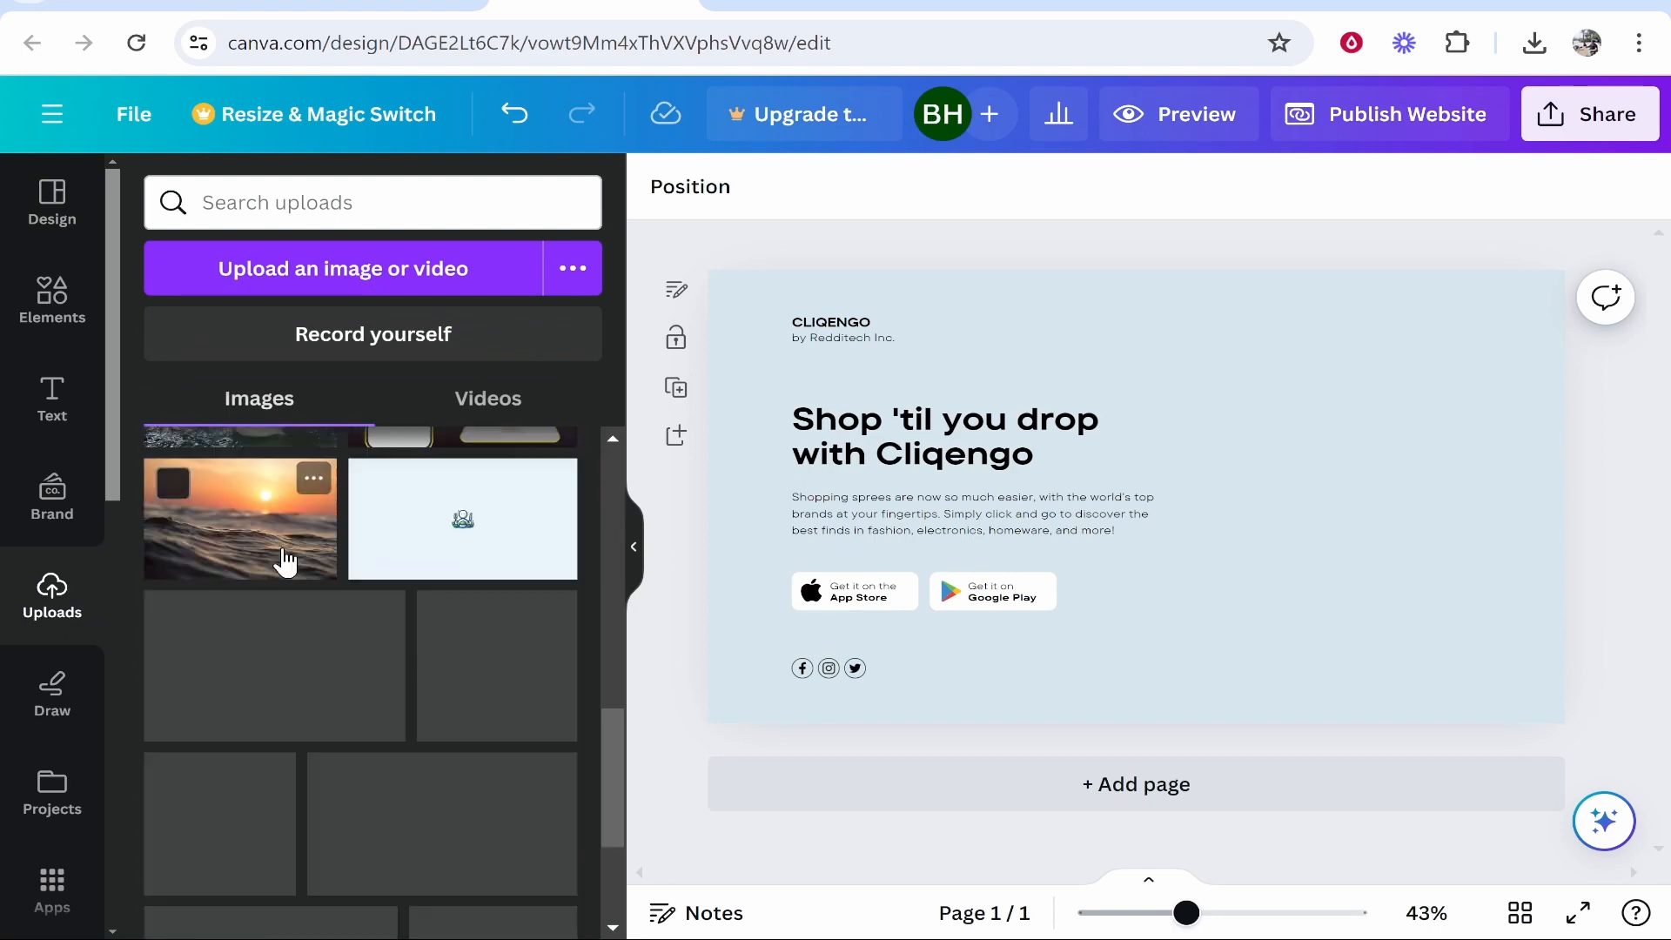
pyautogui.scroll(-10, 288, 561)
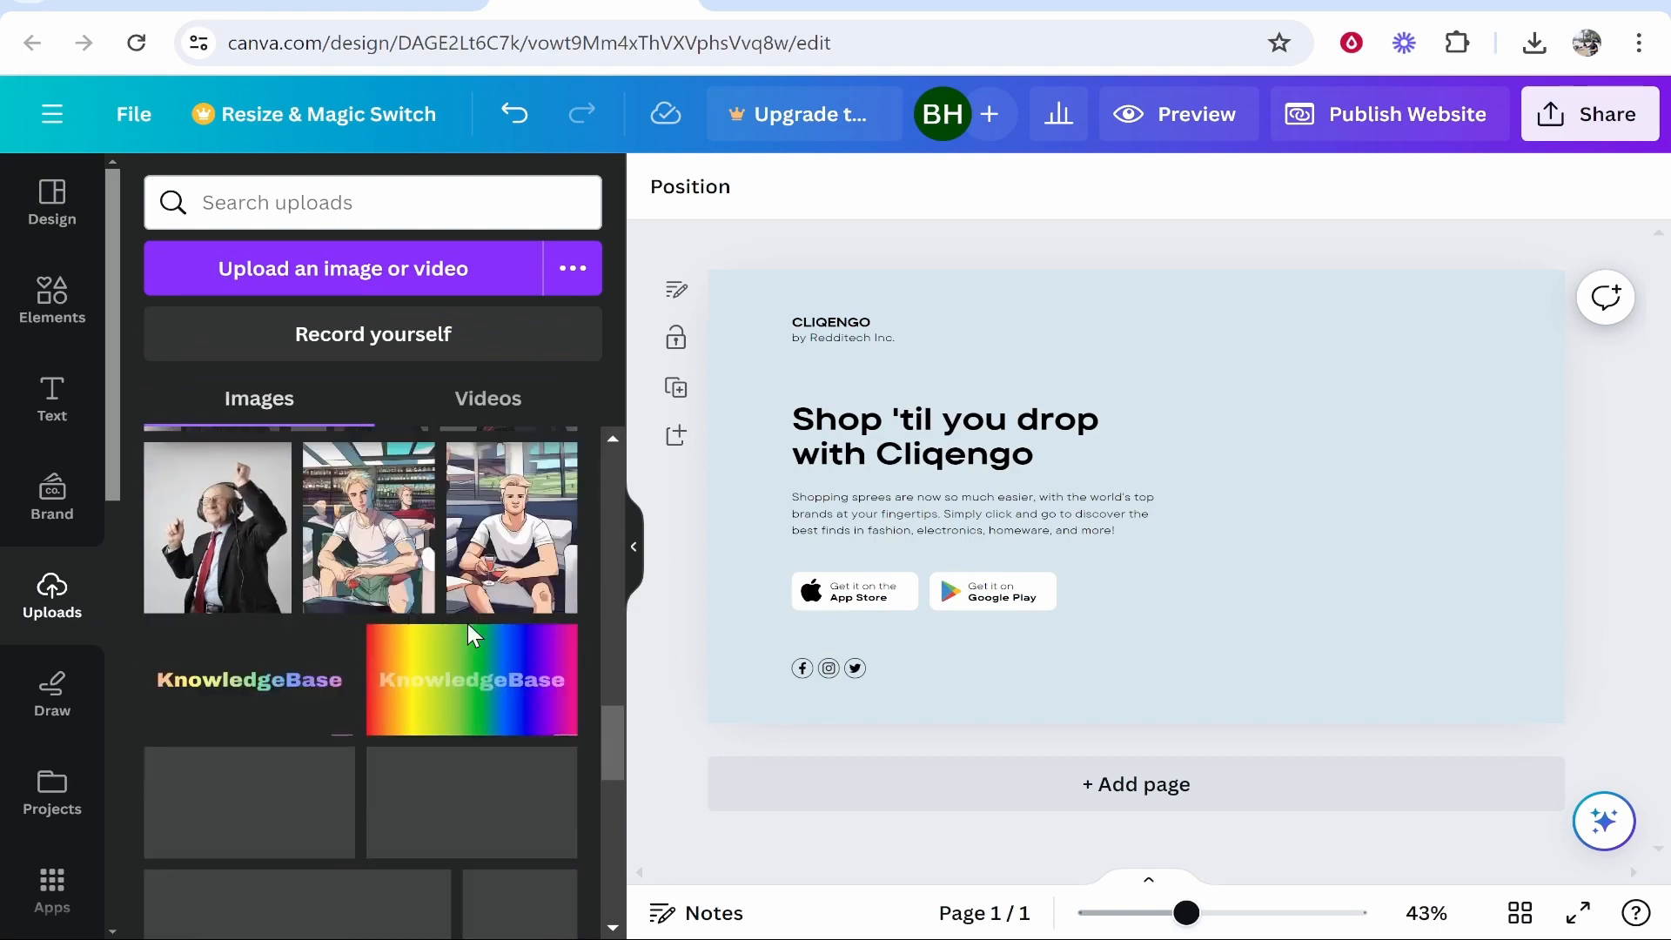
pyautogui.scroll(3, 471, 636)
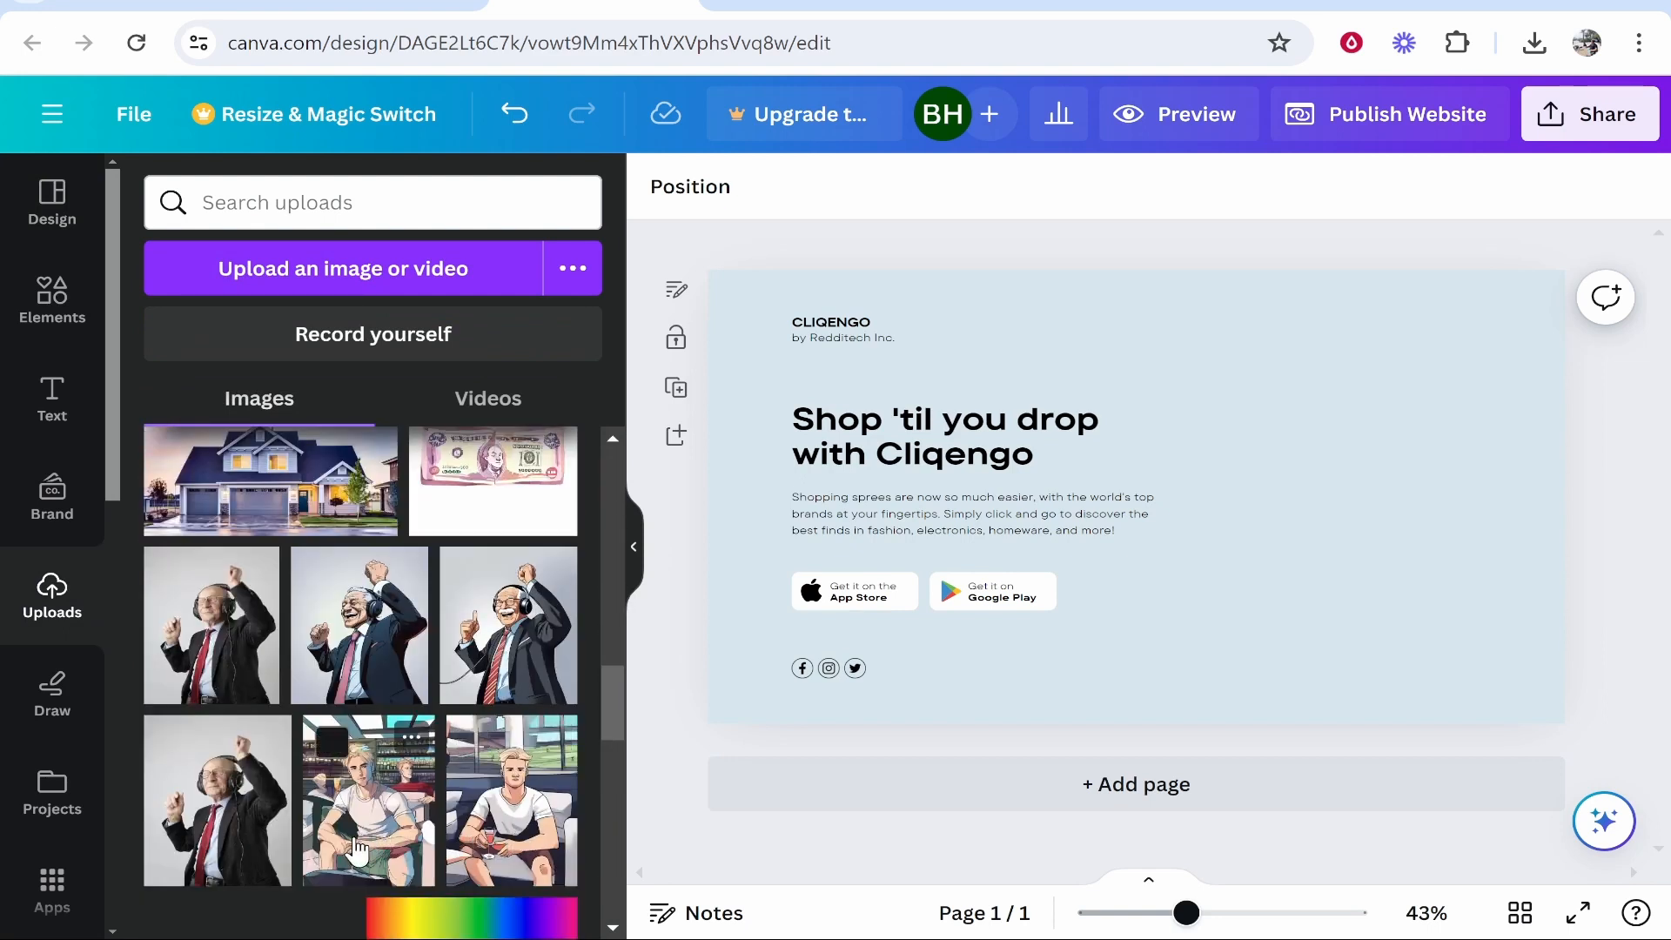
pyautogui.moveTo(357, 848); pyautogui.dragTo(1279, 474)
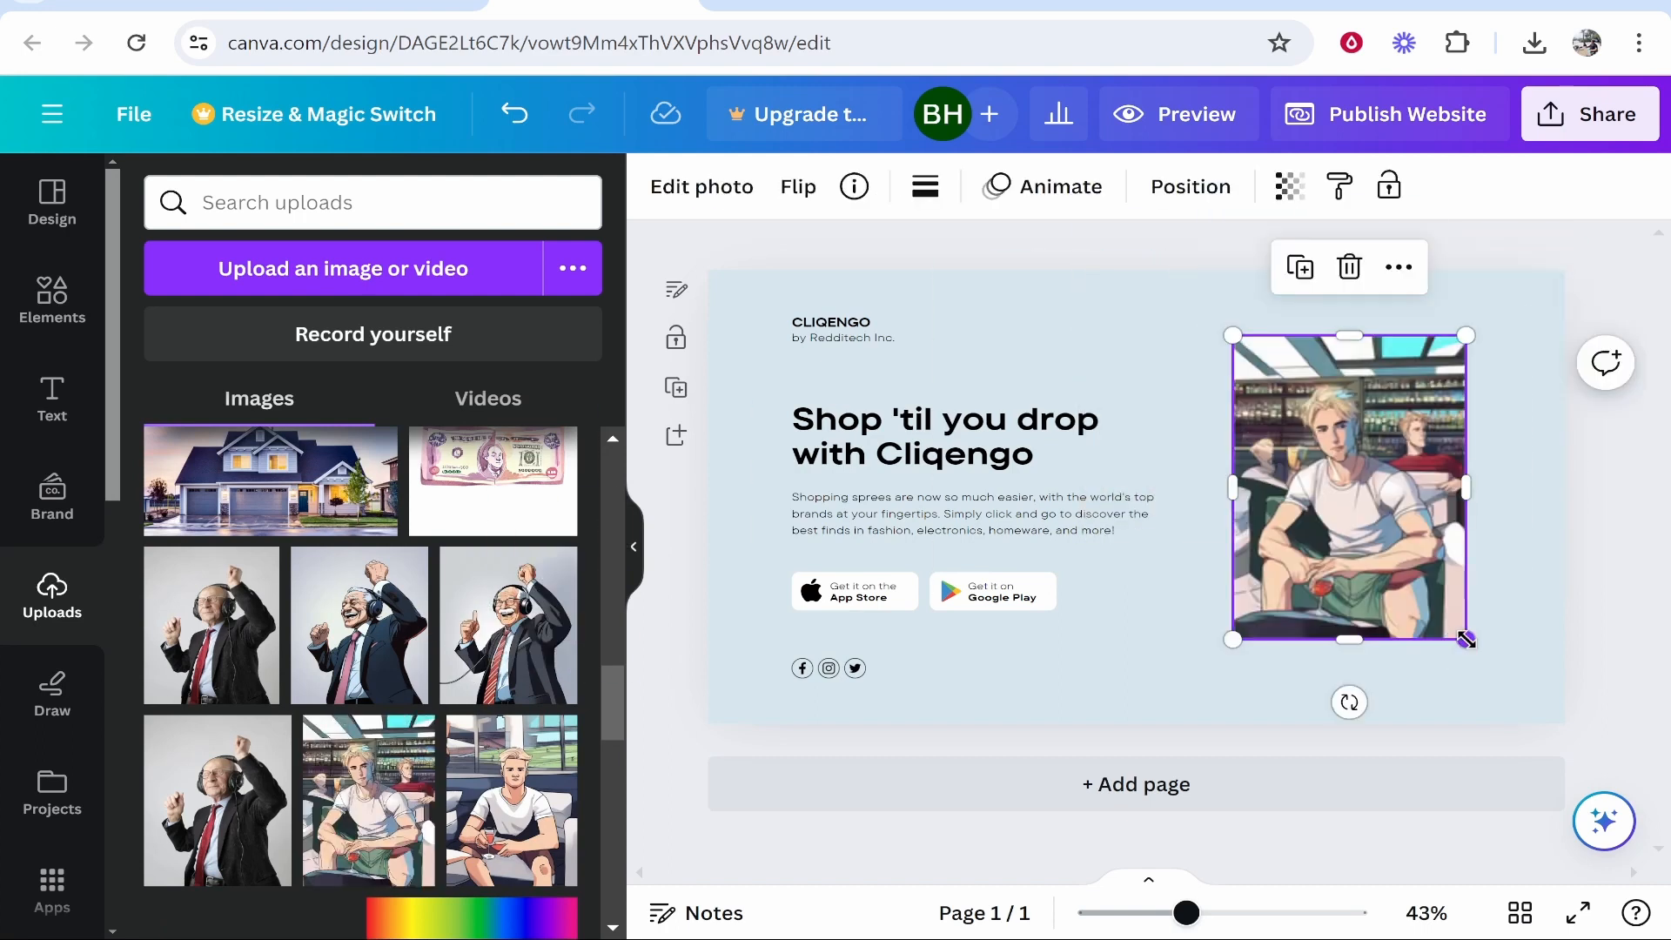
pyautogui.moveTo(1465, 640); pyautogui.dragTo(1494, 669)
pyautogui.moveTo(1347, 505)
pyautogui.mouseDown()
pyautogui.moveTo(1362, 505)
pyautogui.moveTo(1347, 505)
pyautogui.mouseUp()
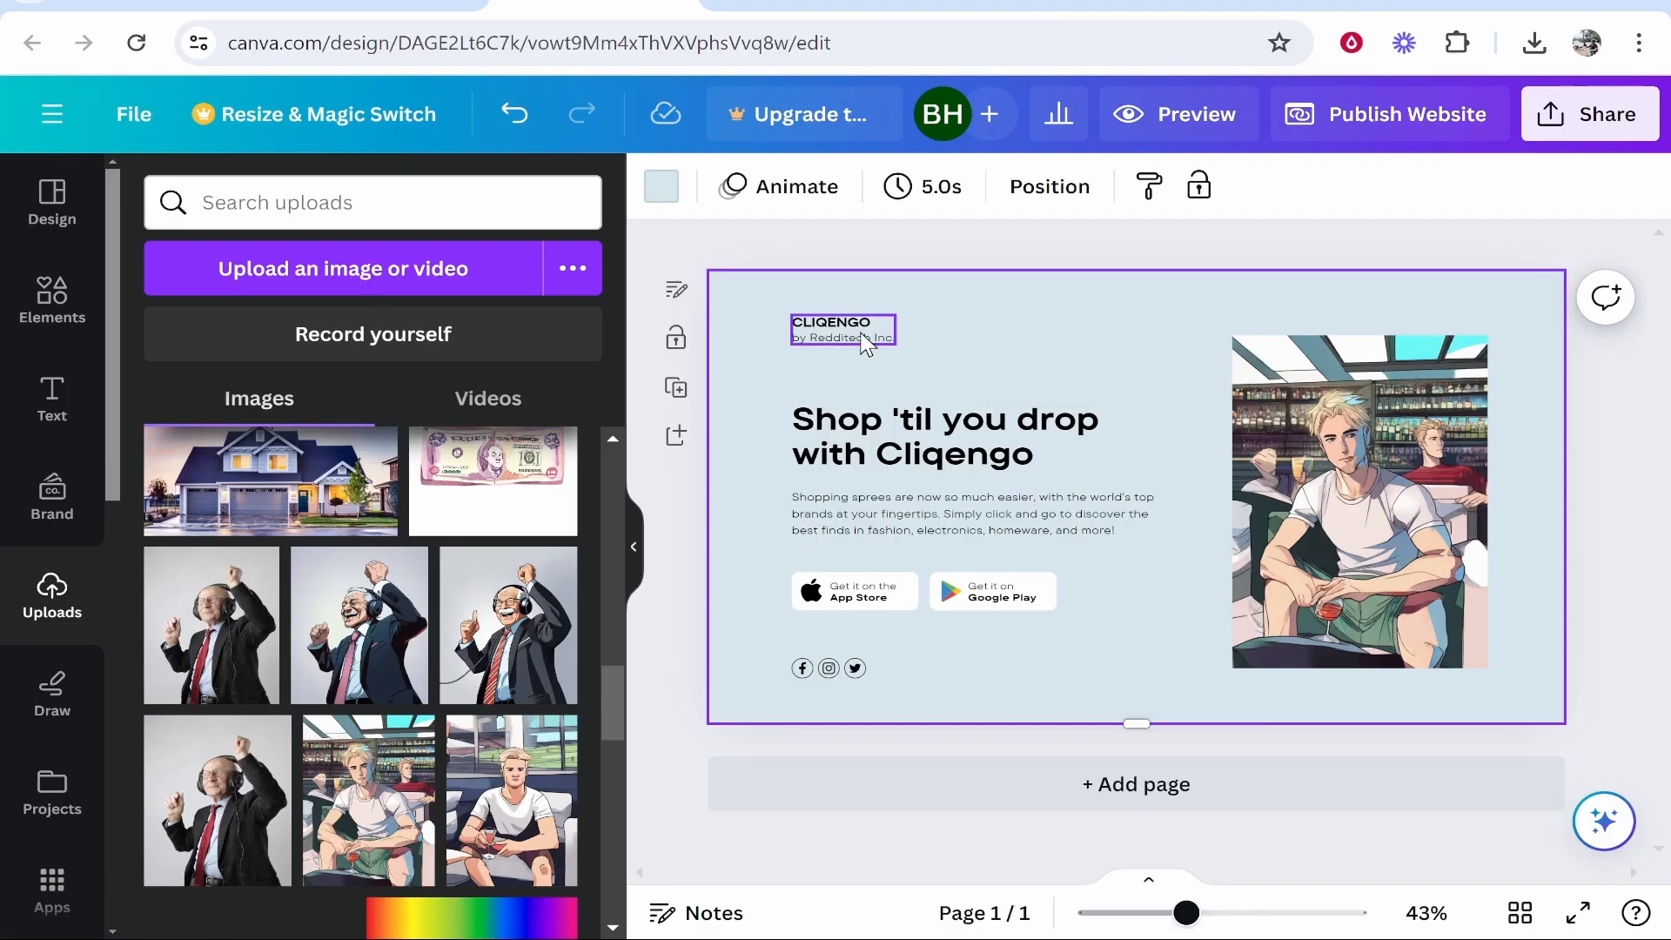
pyautogui.doubleClick(864, 340)
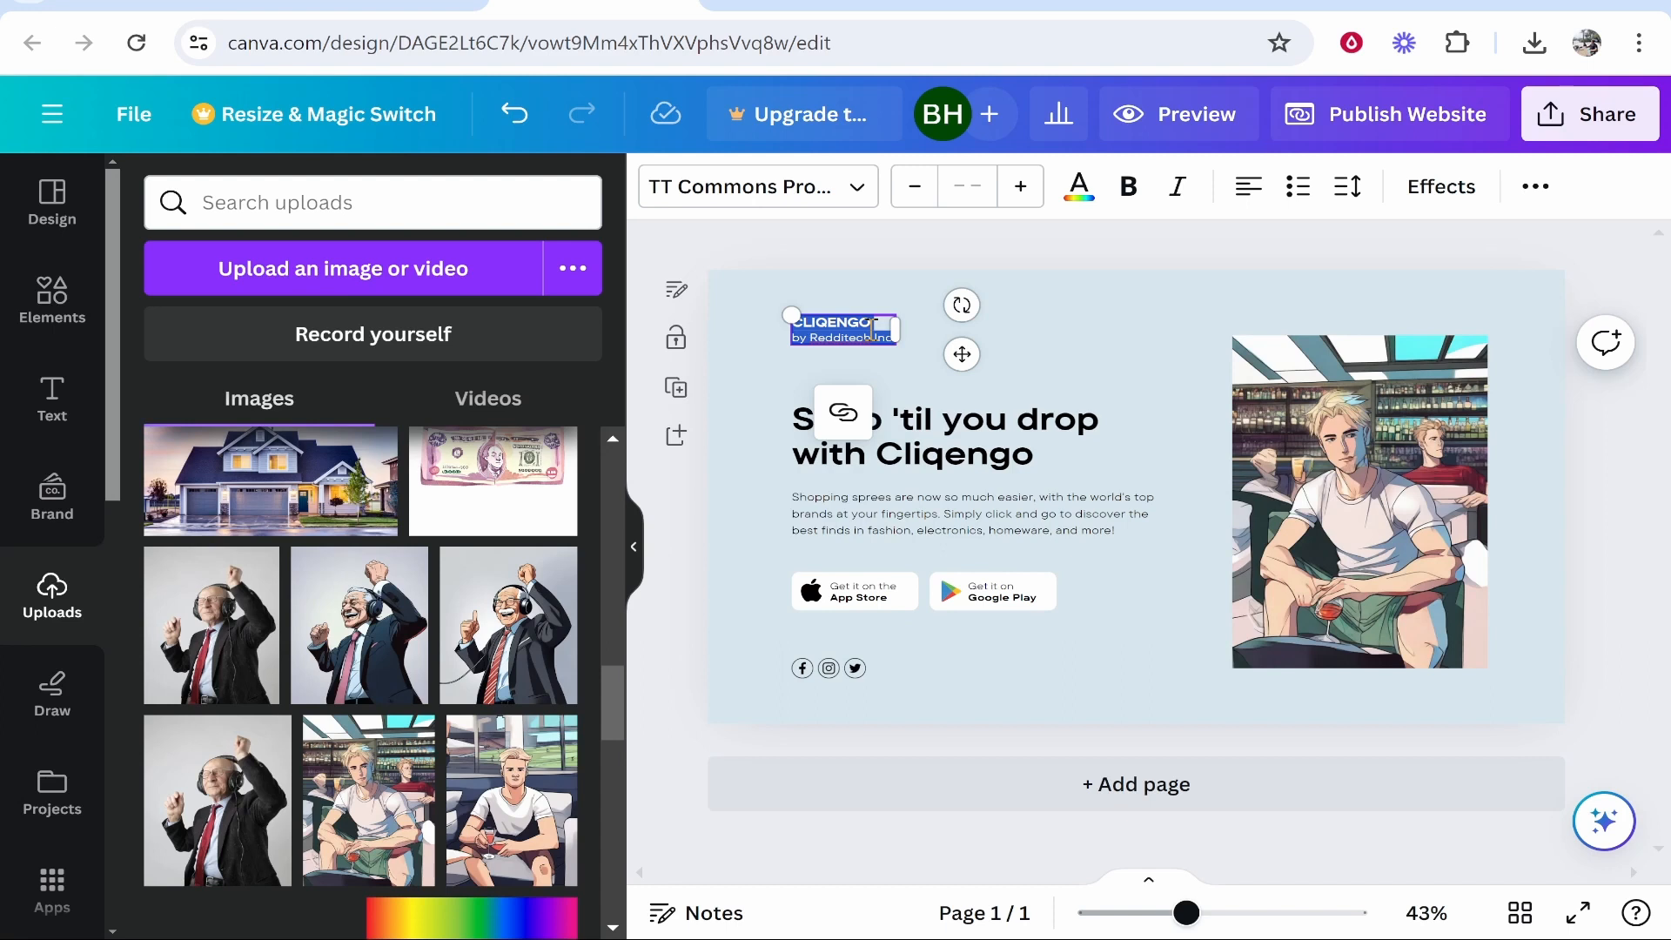
# Paste the creator's name over the CLIQENGO brand text and shift it slightly left.
pyautogui.click(1091, 309)
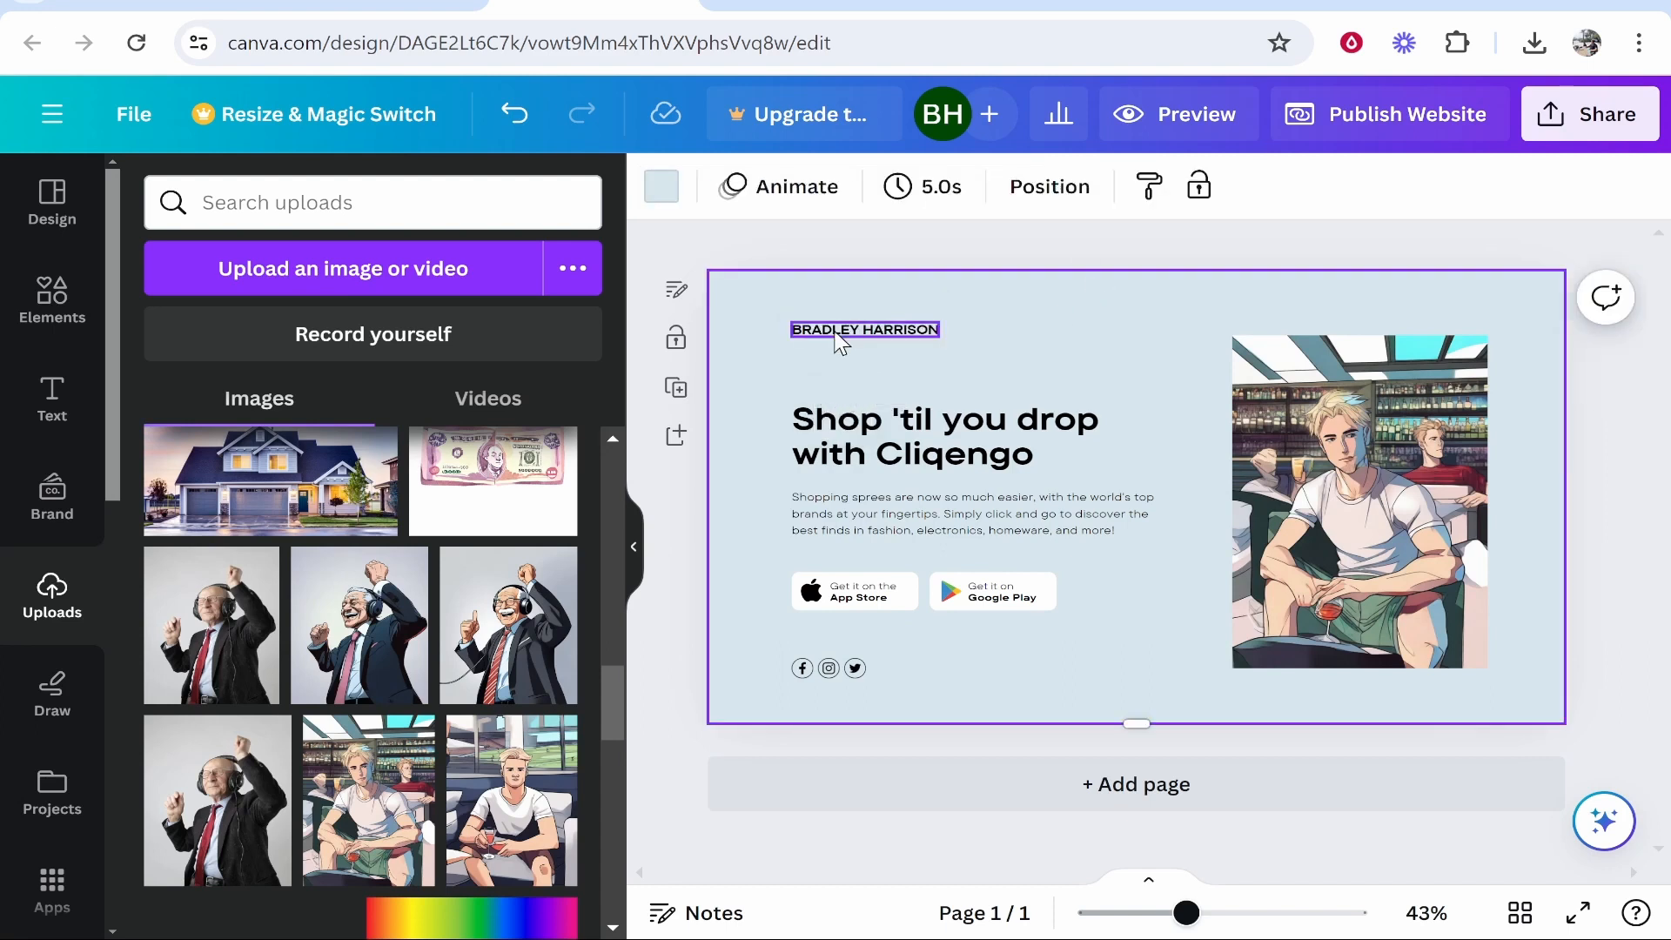
pyautogui.click(870, 332)
pyautogui.moveTo(871, 331); pyautogui.dragTo(835, 338)
# Ungroup the headline block and delete the body paragraph beneath the headline.
pyautogui.click(931, 435)
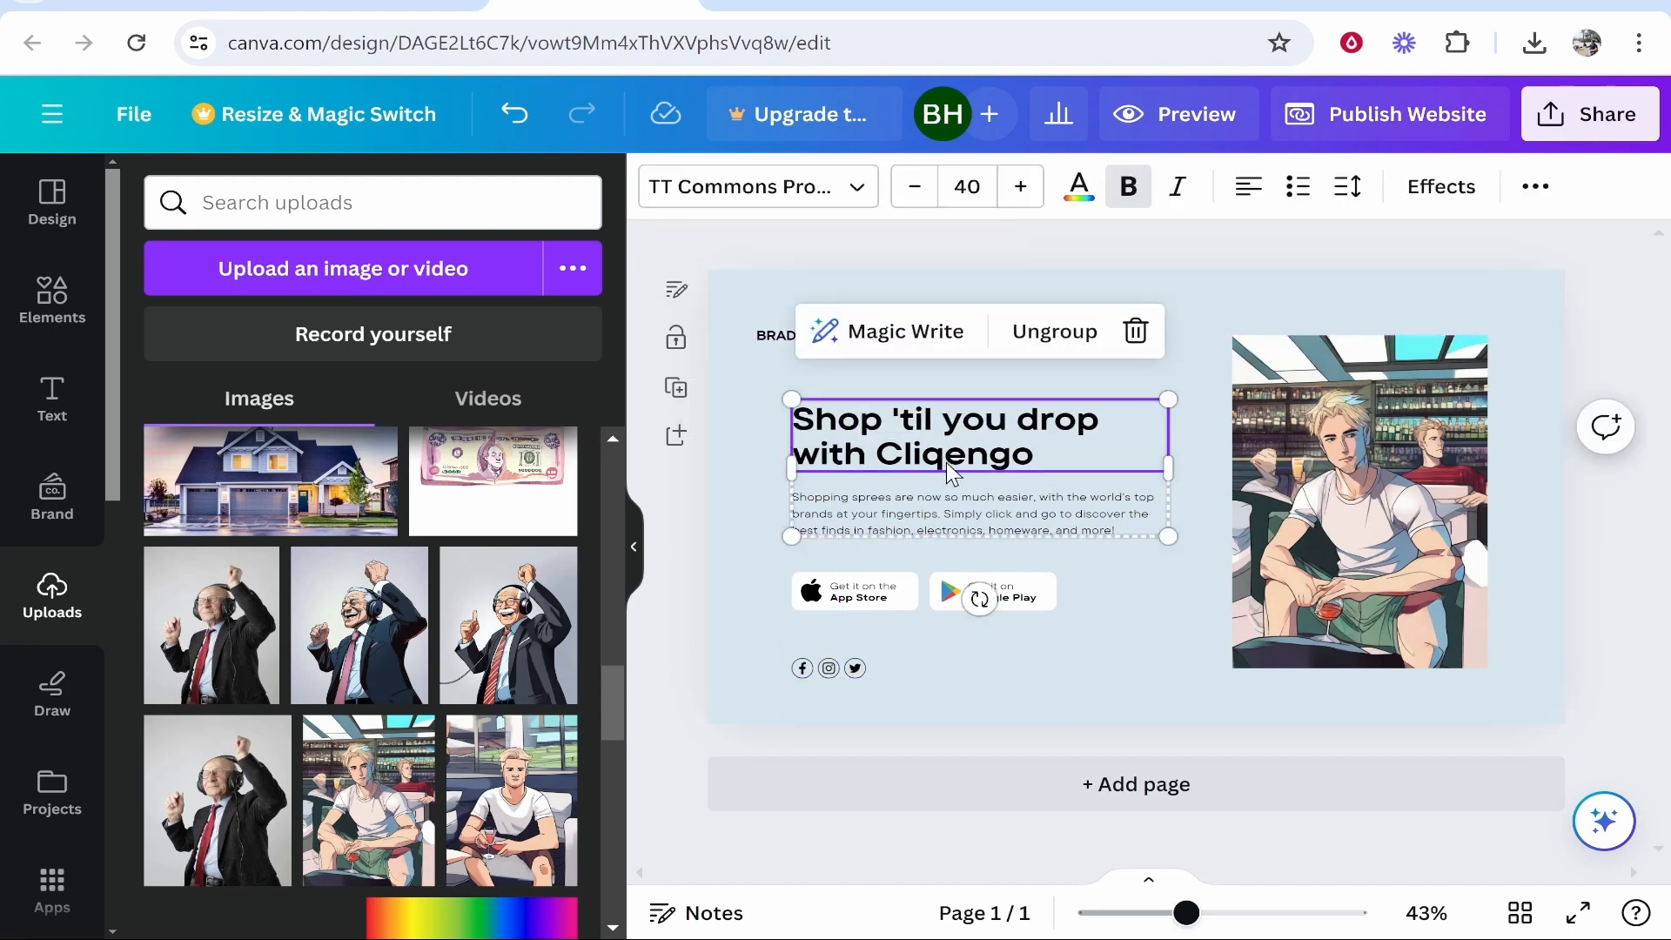
pyautogui.doubleClick(1014, 454)
pyautogui.click(1062, 530)
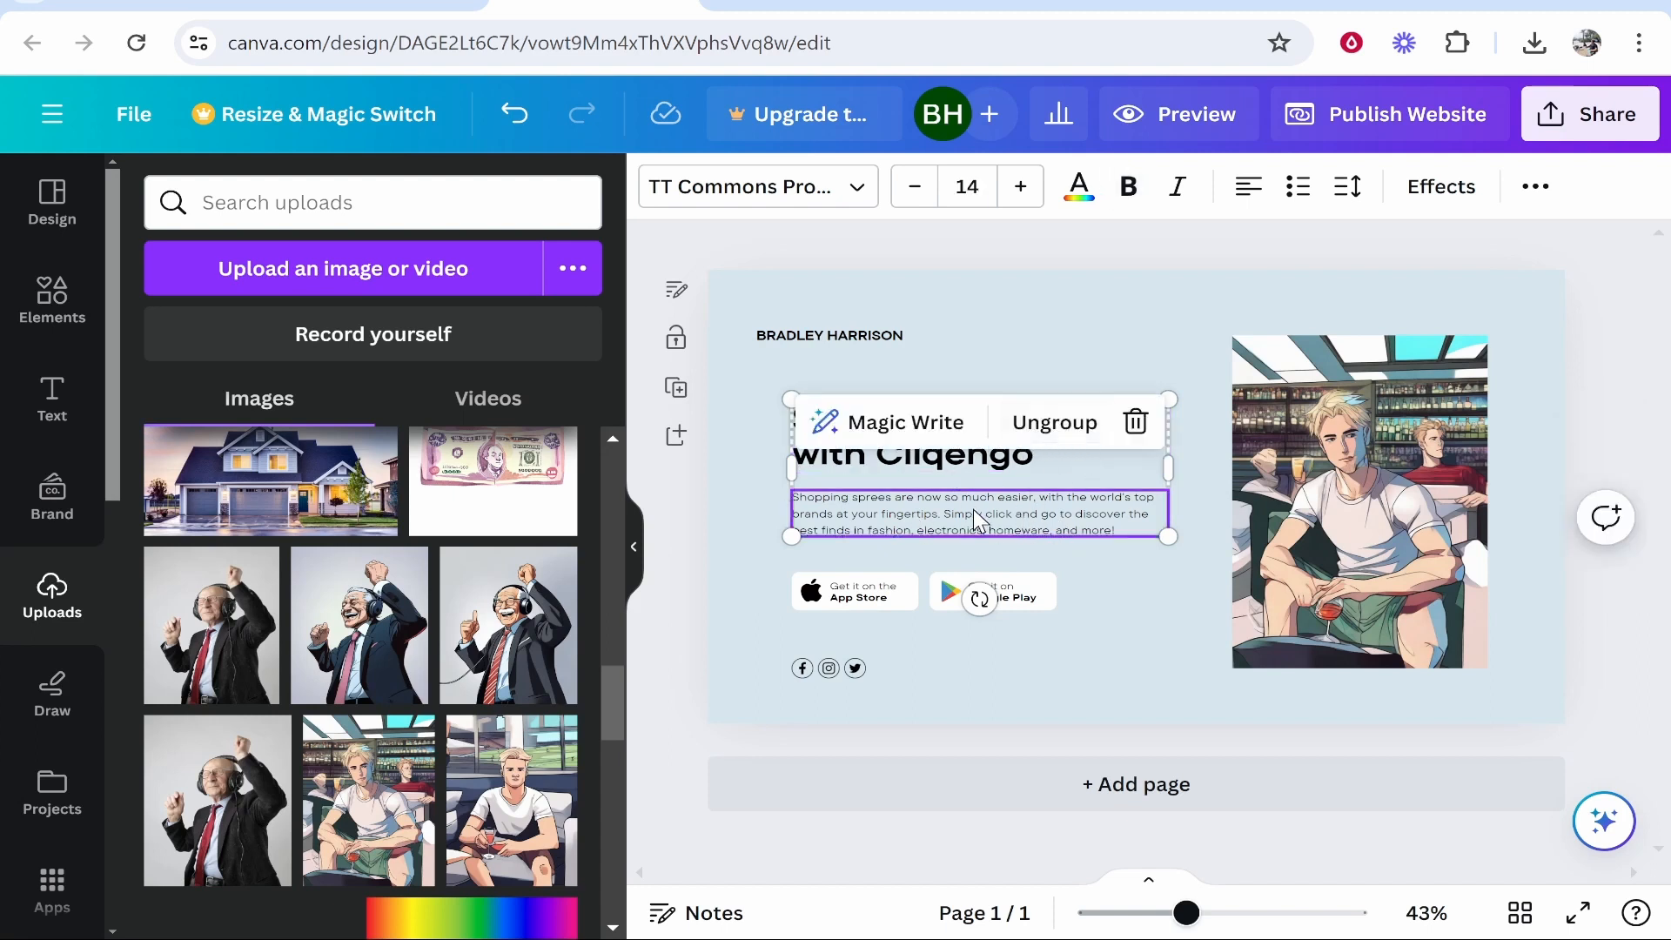
pyautogui.click(1069, 444)
pyautogui.click(1055, 501)
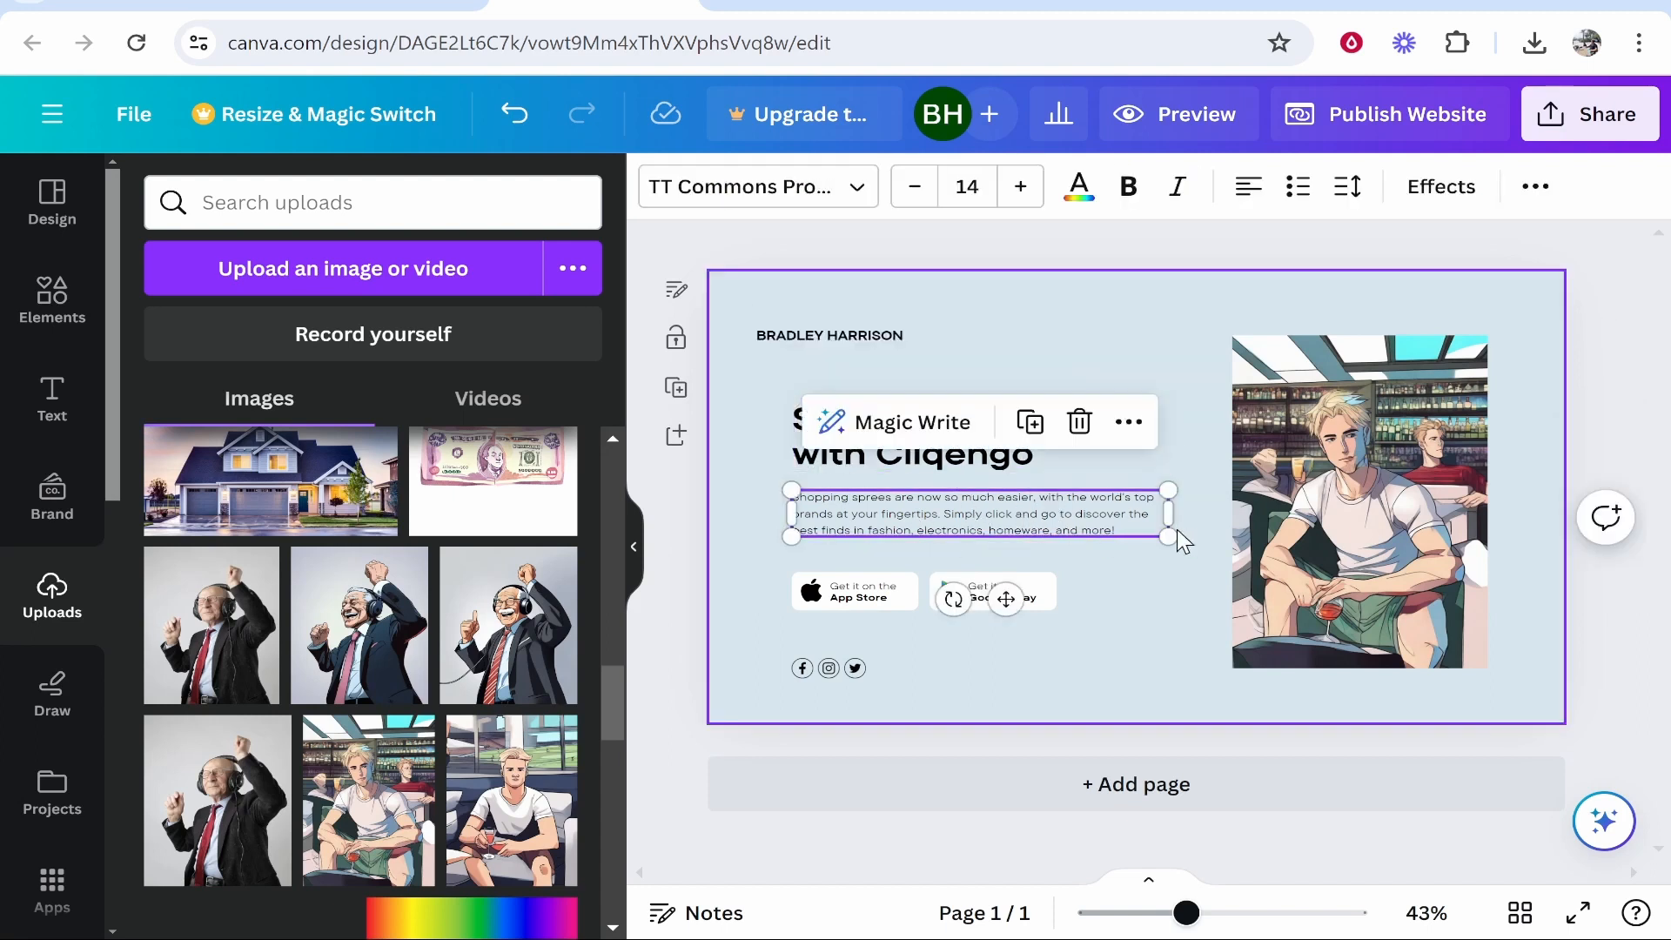
pyautogui.press('Delete')
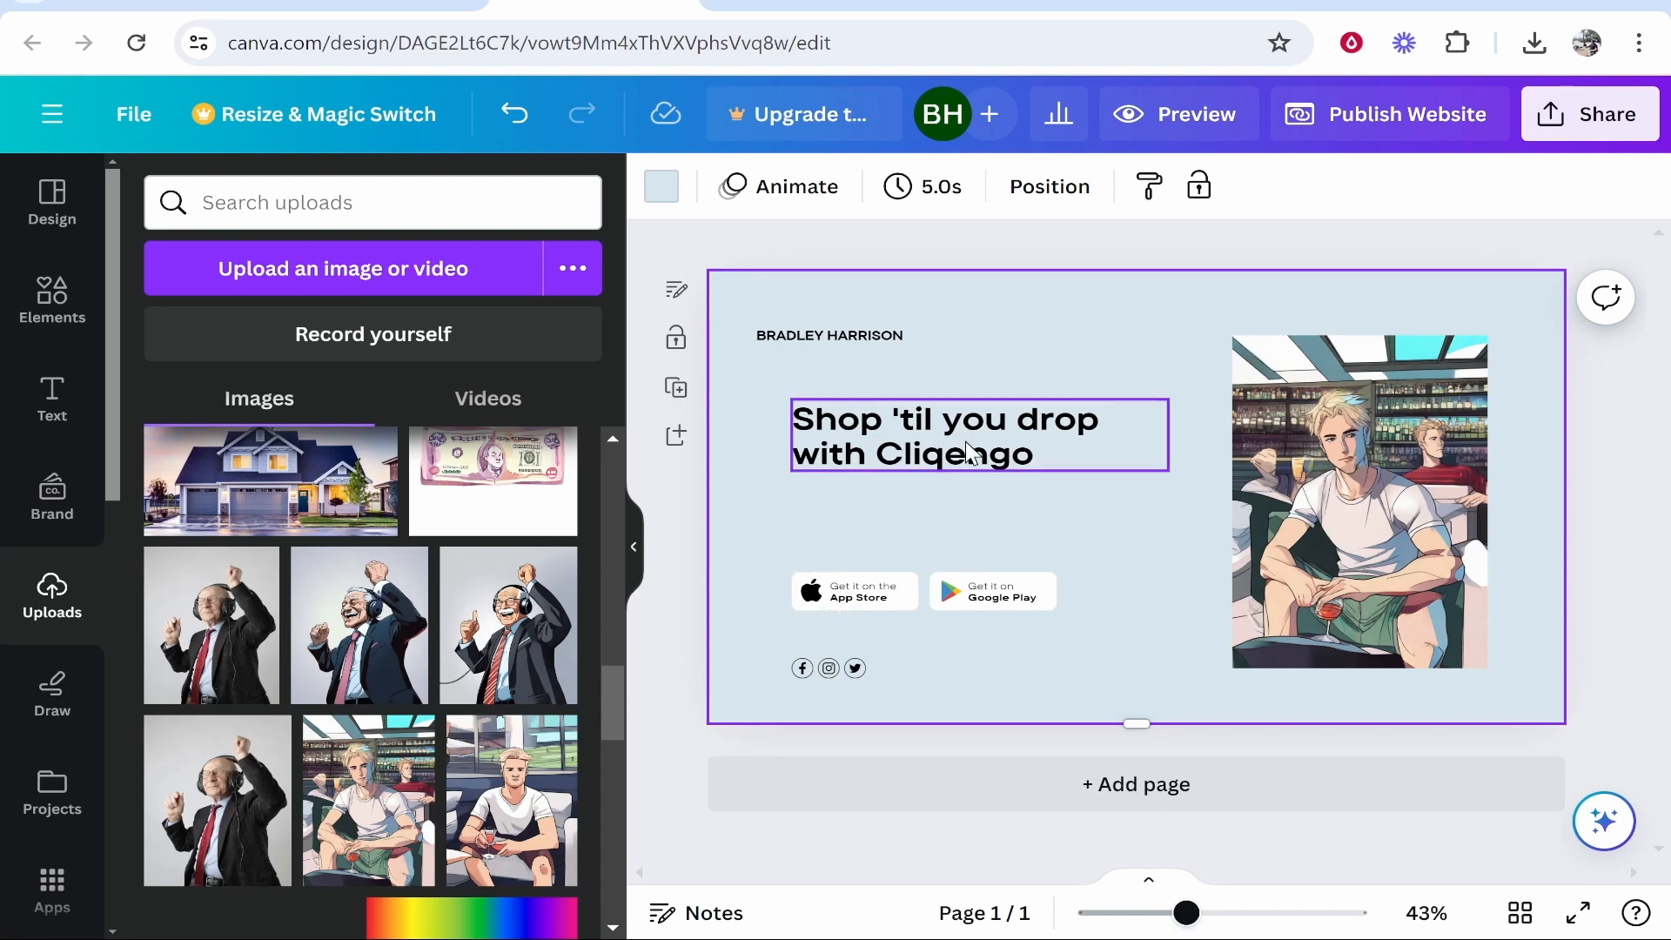
# Place a rounded square shape over the headline, shorten it from the top, and fill it black.
pyautogui.click(68, 310)
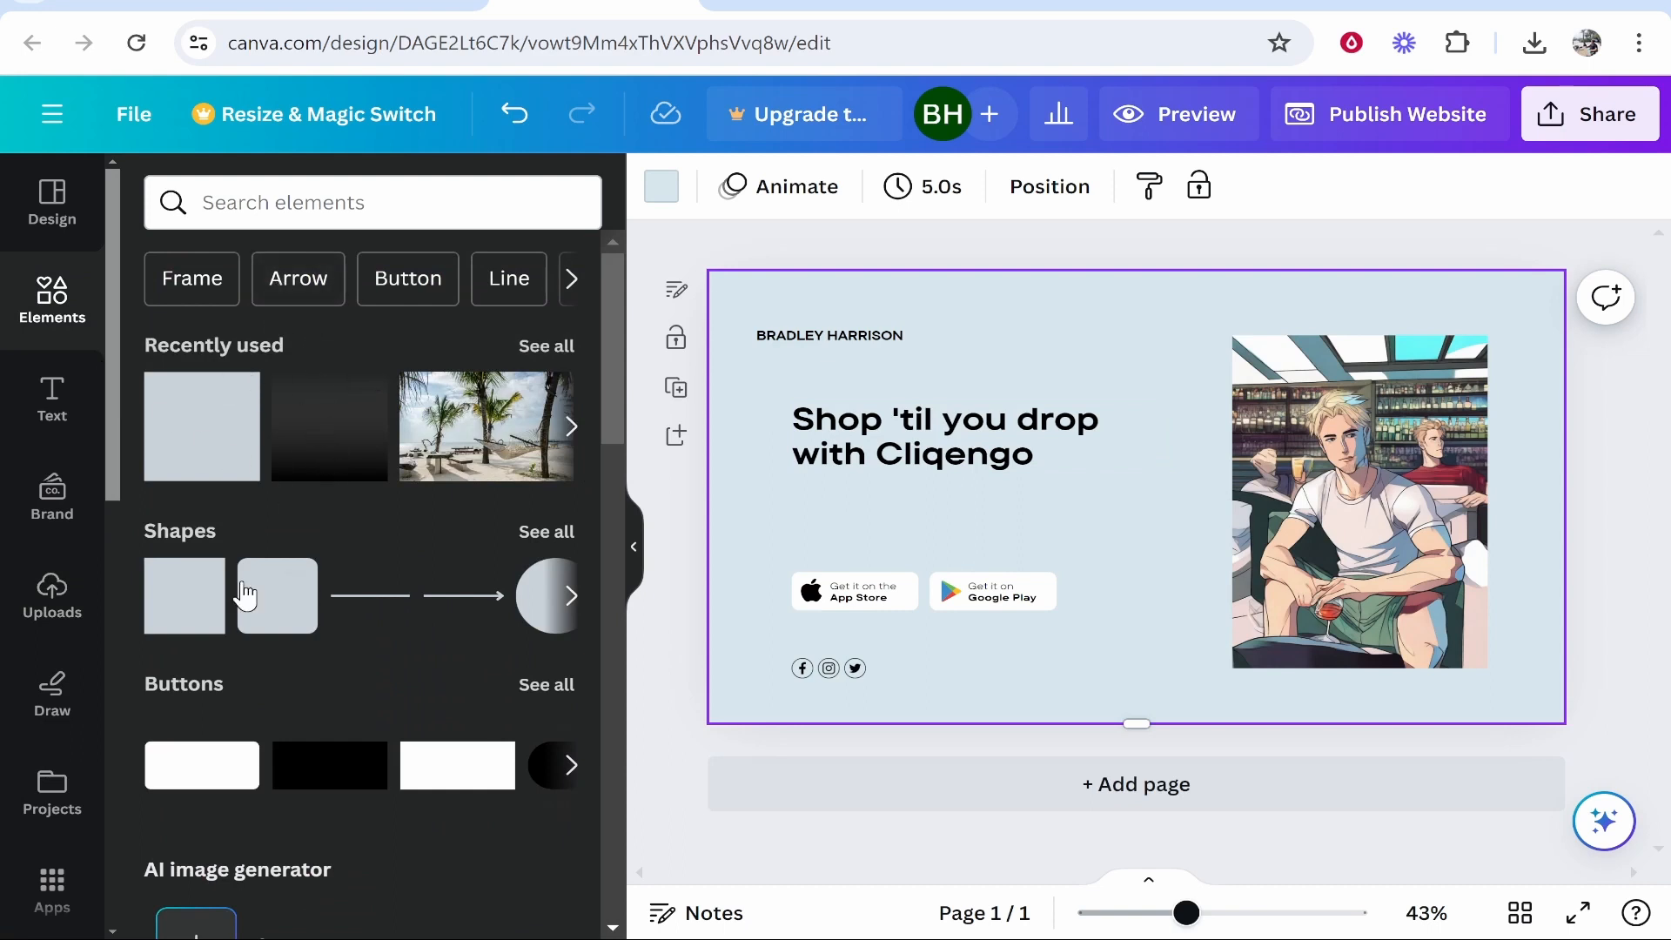
pyautogui.click(547, 532)
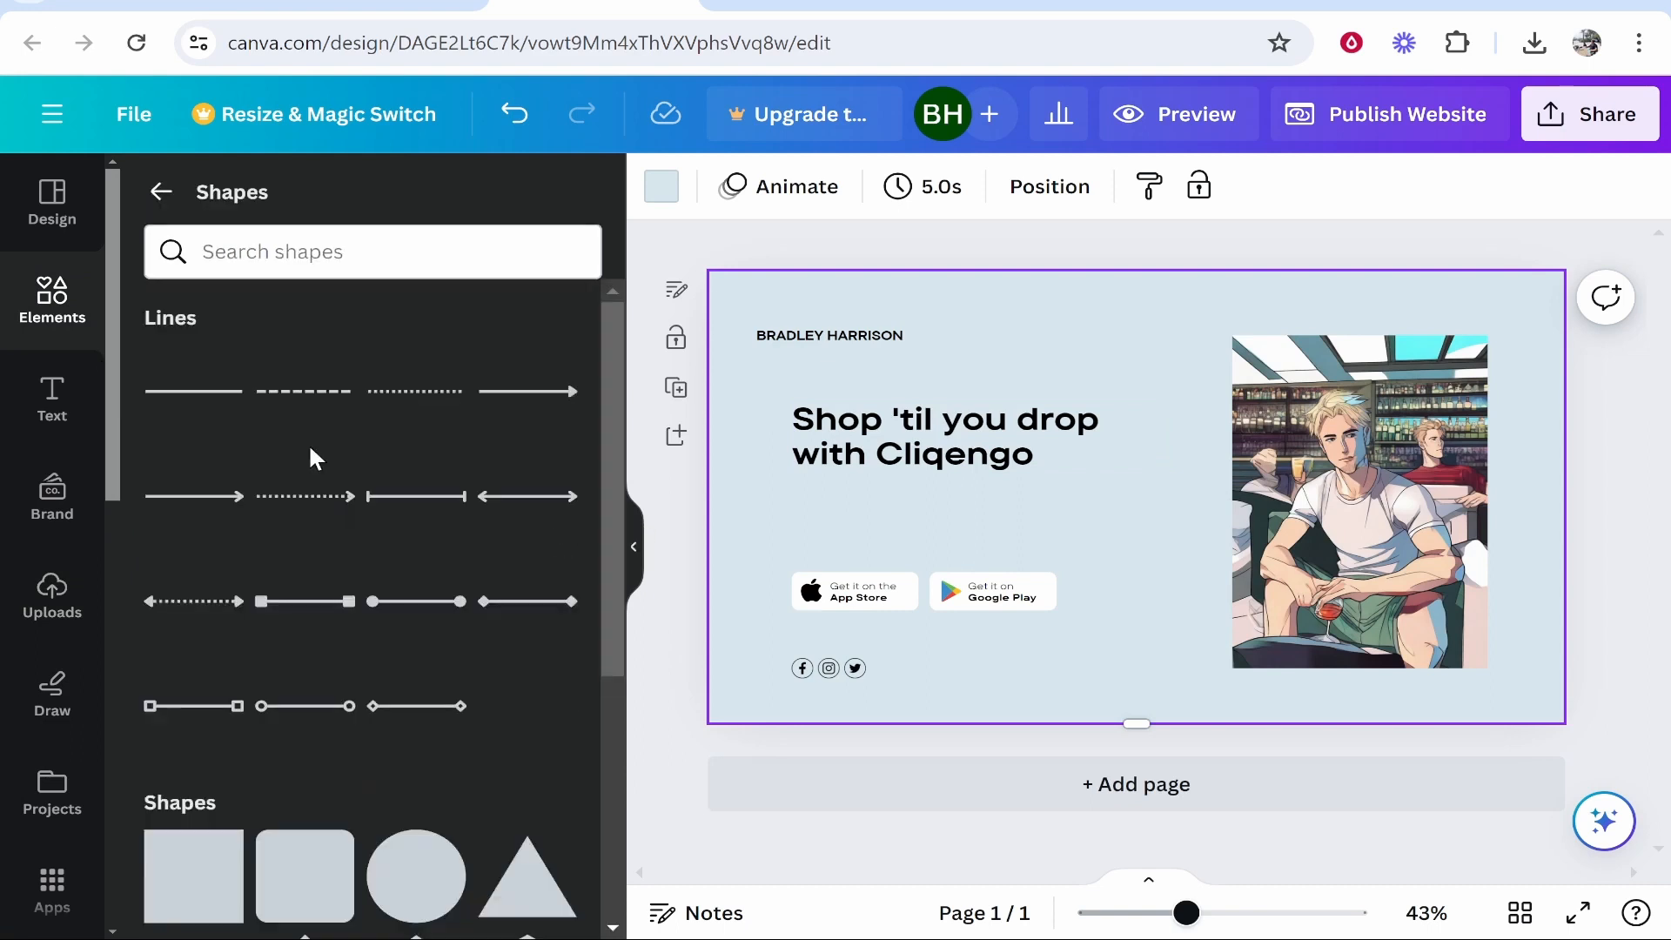
pyautogui.scroll(-10, 314, 462)
pyautogui.scroll(-4, 316, 533)
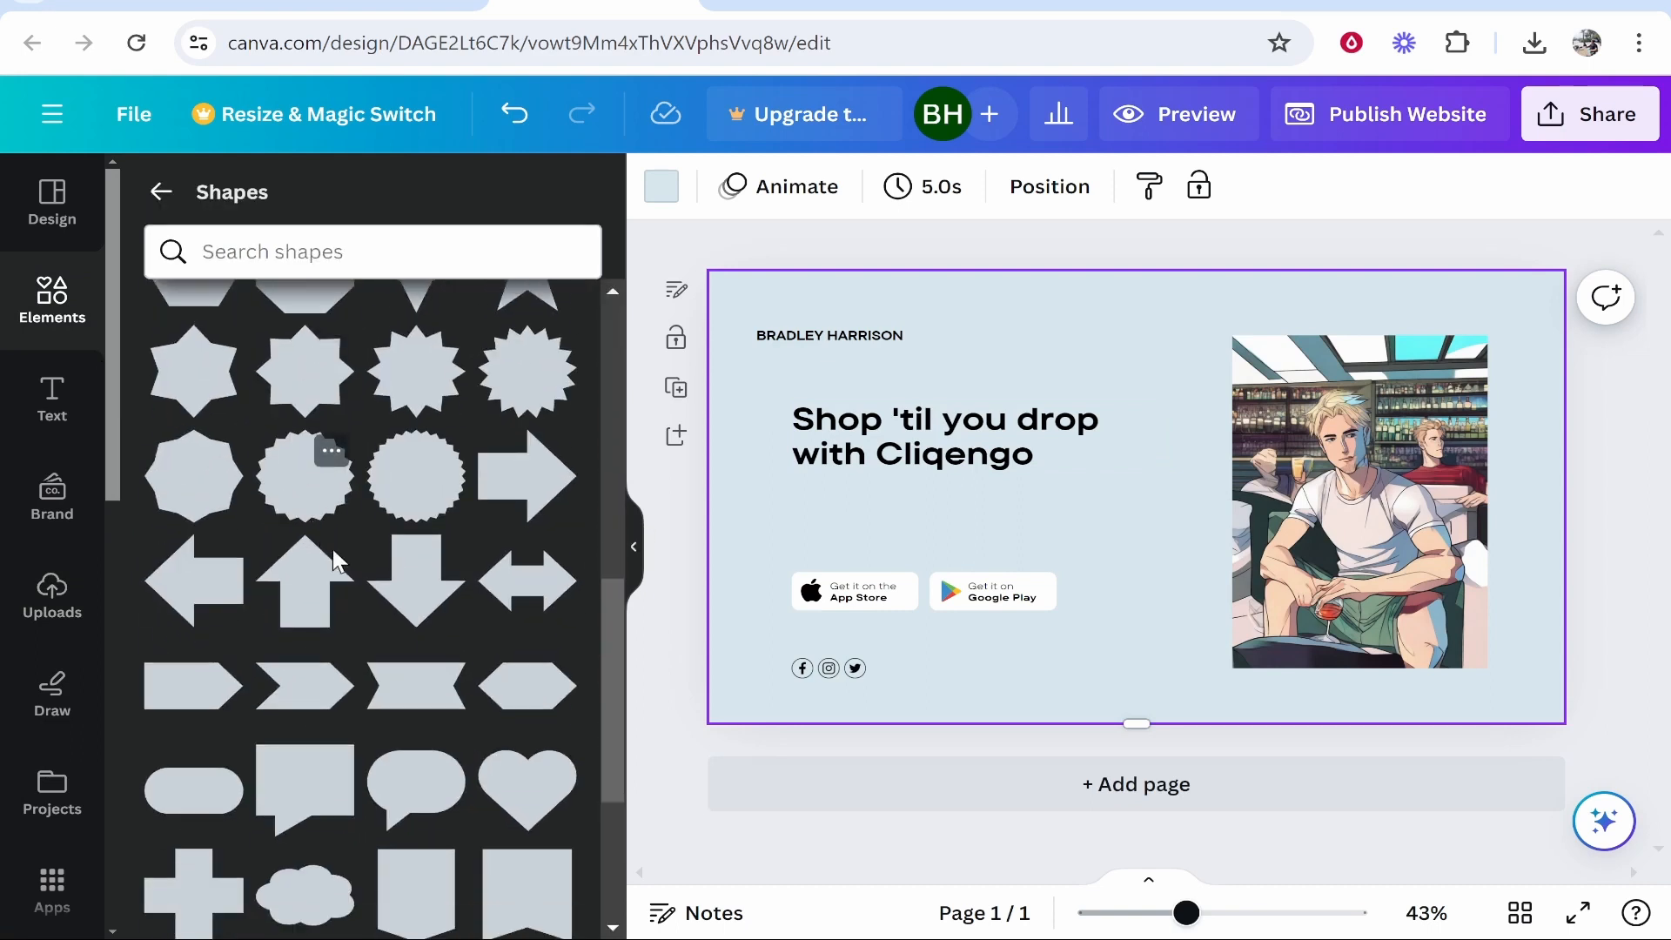
pyautogui.scroll(-1, 328, 757)
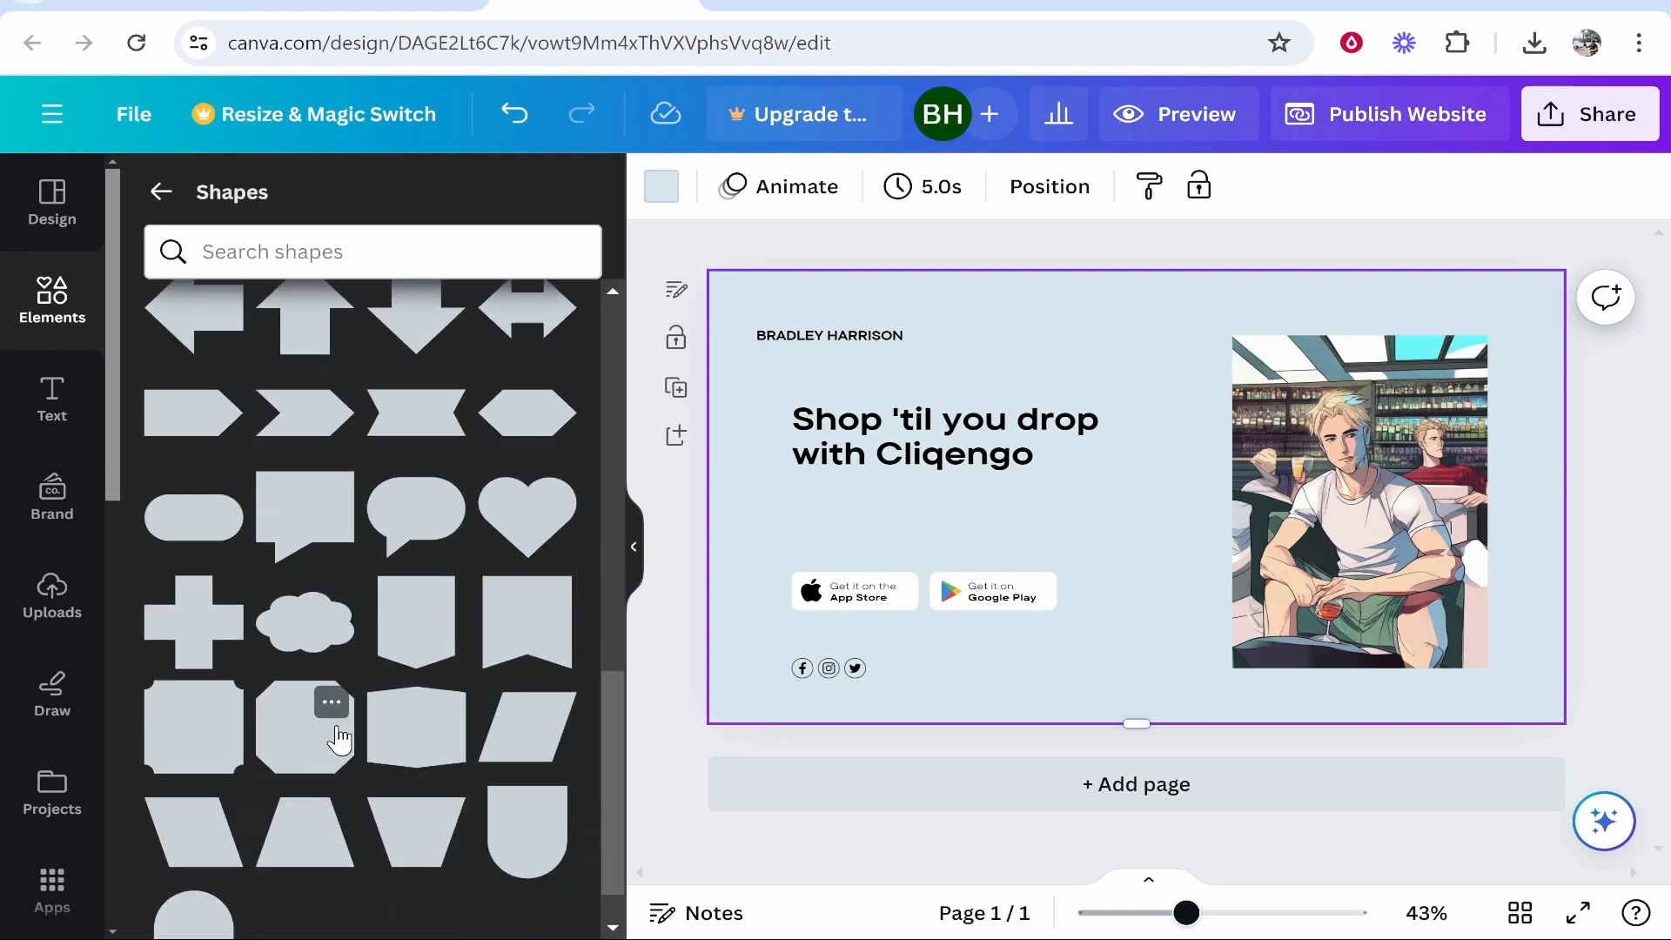
pyautogui.scroll(10, 336, 731)
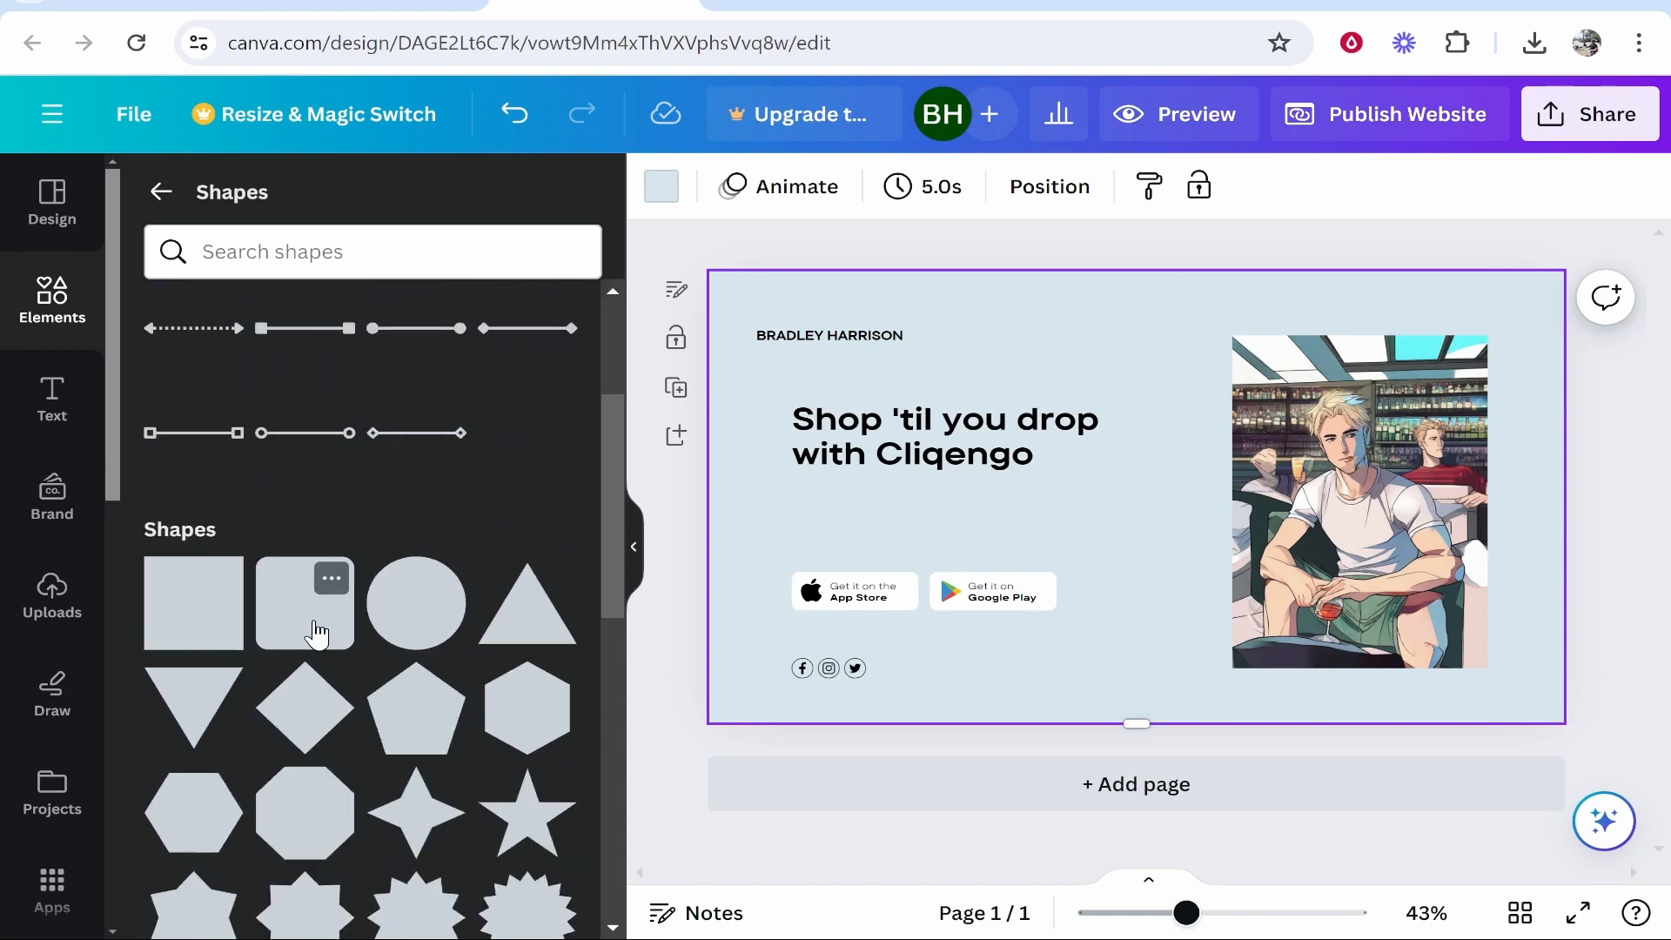
pyautogui.moveTo(315, 633); pyautogui.dragTo(1146, 422)
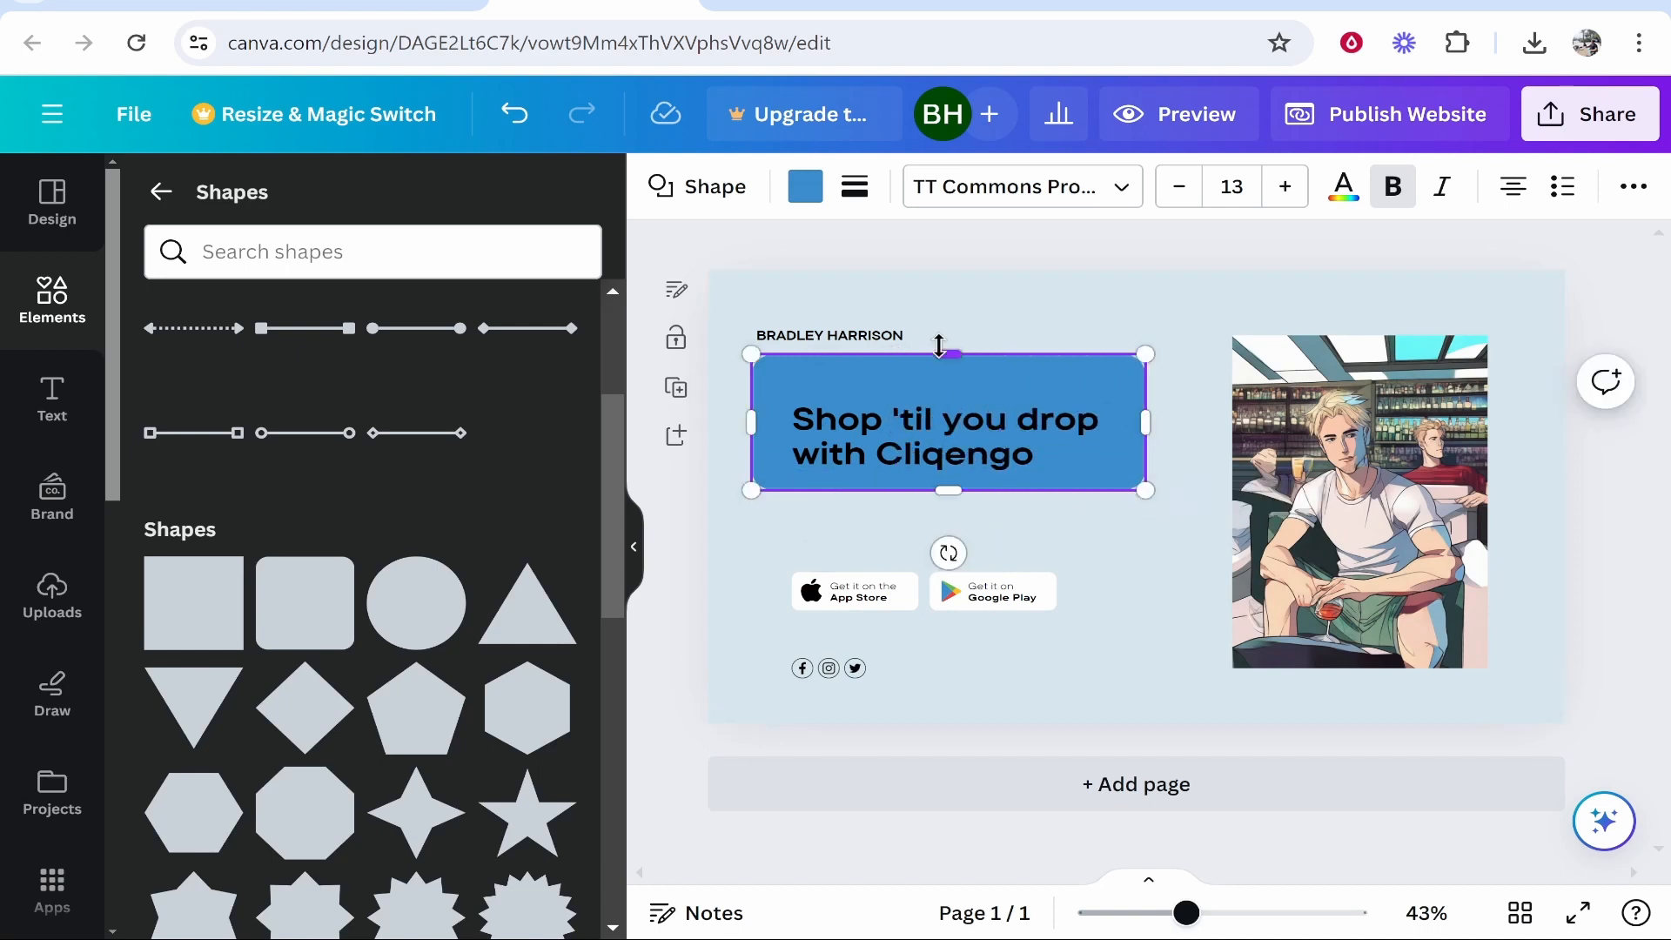
pyautogui.moveTo(939, 348); pyautogui.dragTo(940, 398)
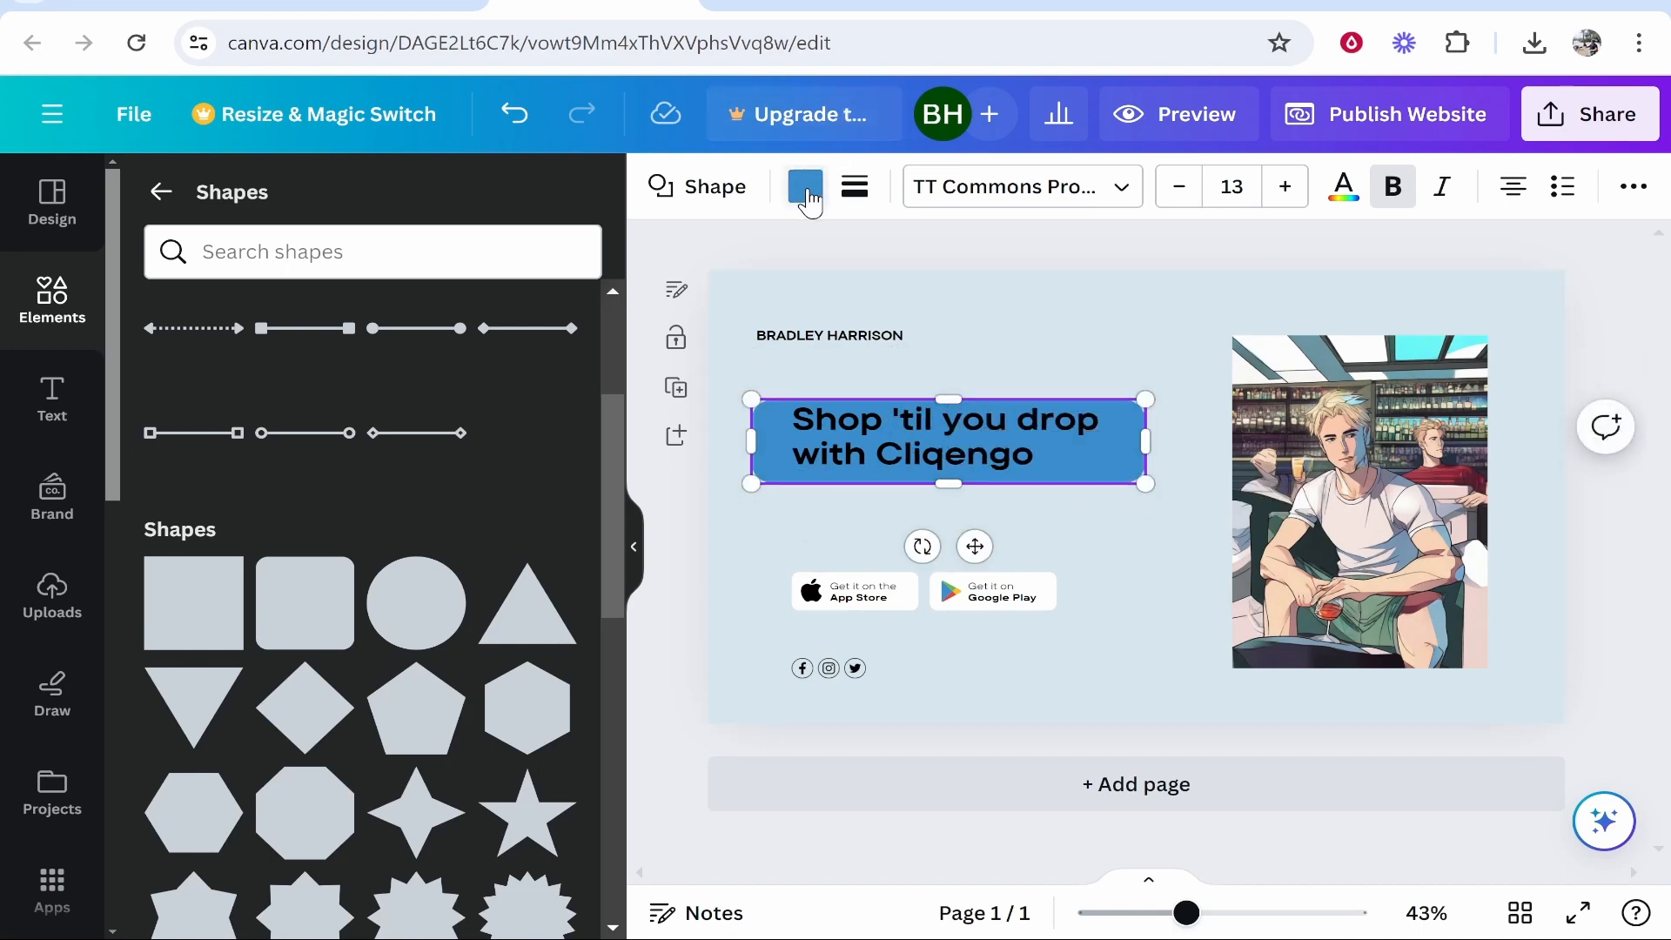
pyautogui.click(805, 188)
pyautogui.click(314, 375)
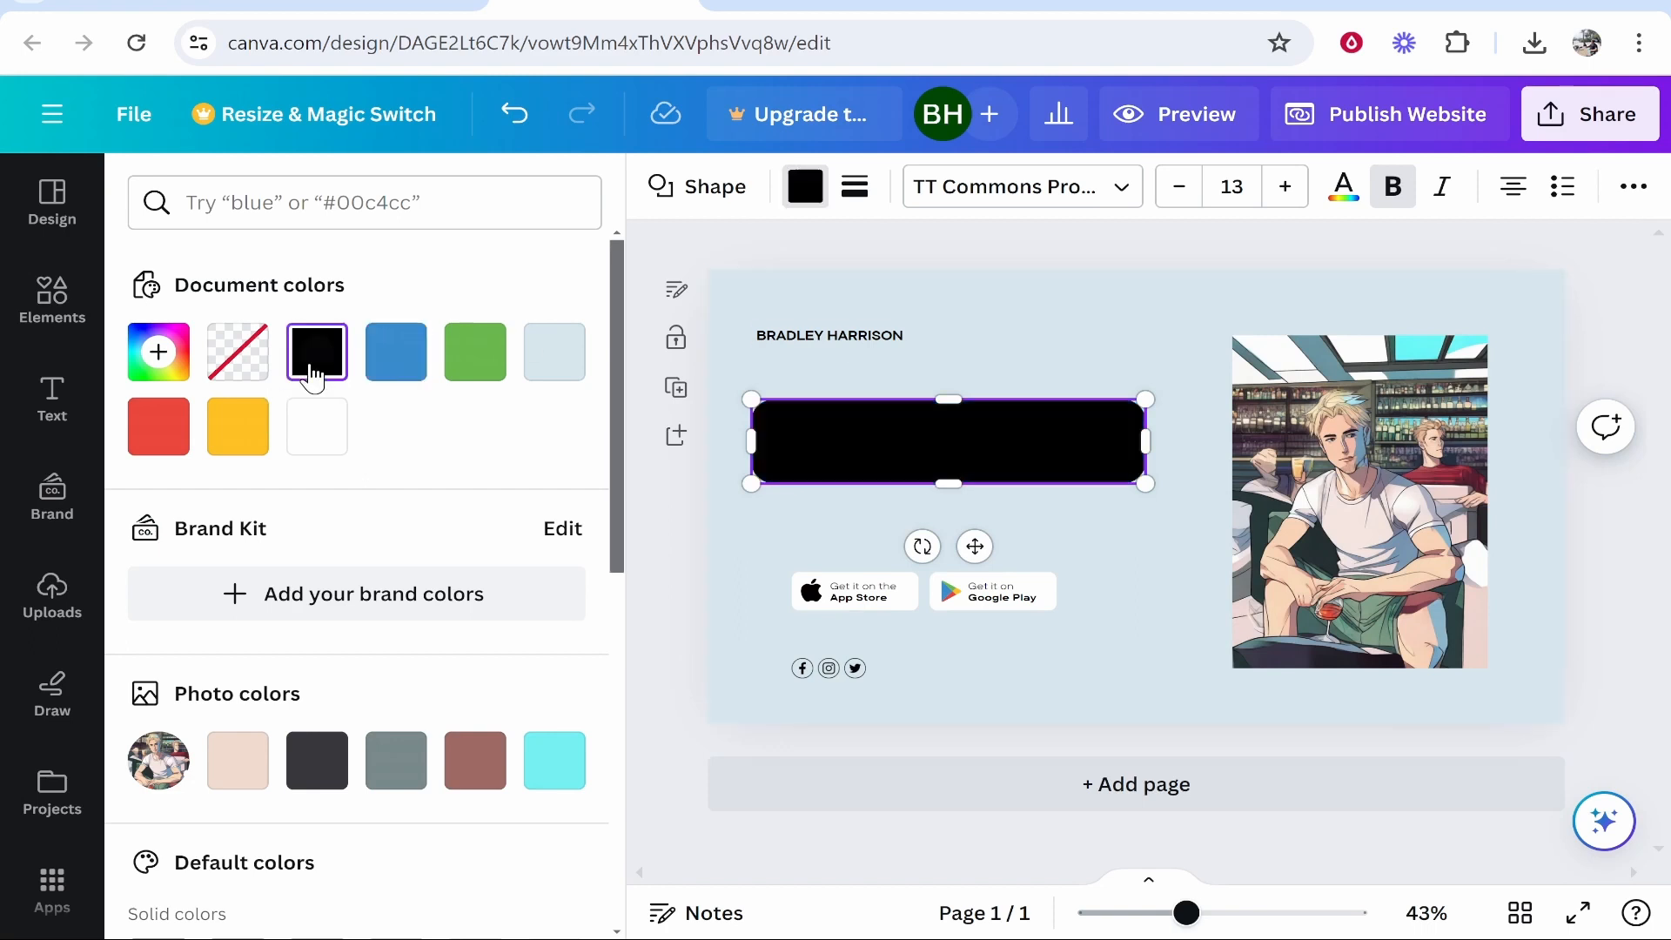
# Replace the black bar's text with 'YouTube Channel' and narrow its text box.
pyautogui.doubleClick(974, 440)
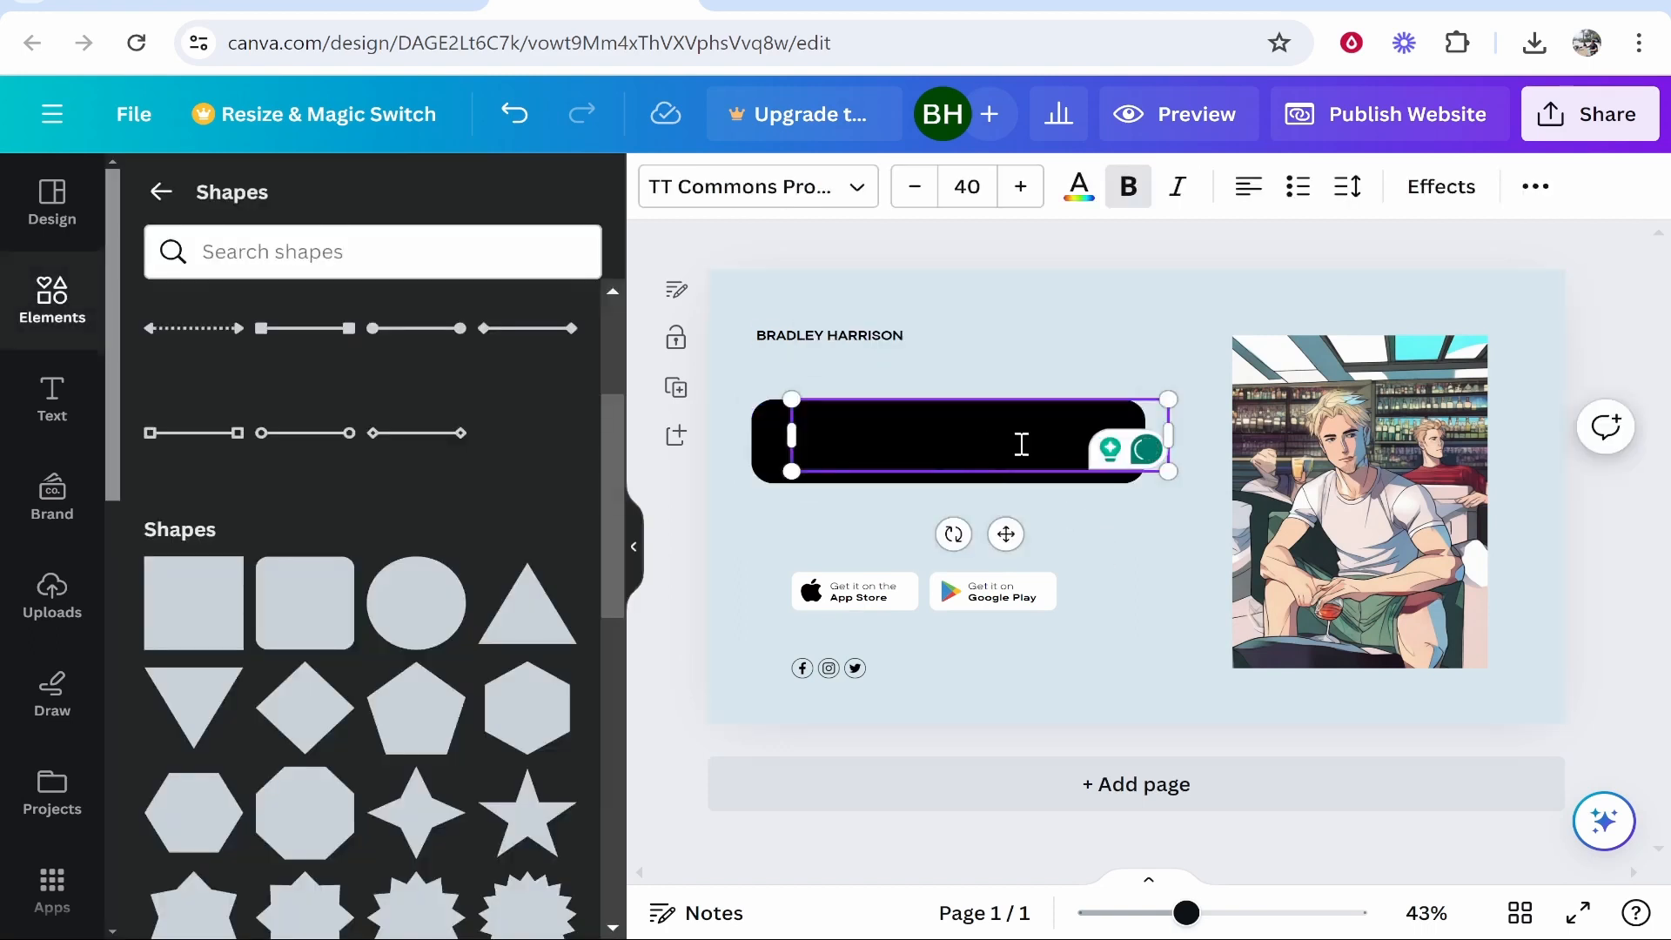
pyautogui.moveTo(1042, 432); pyautogui.dragTo(820, 444)
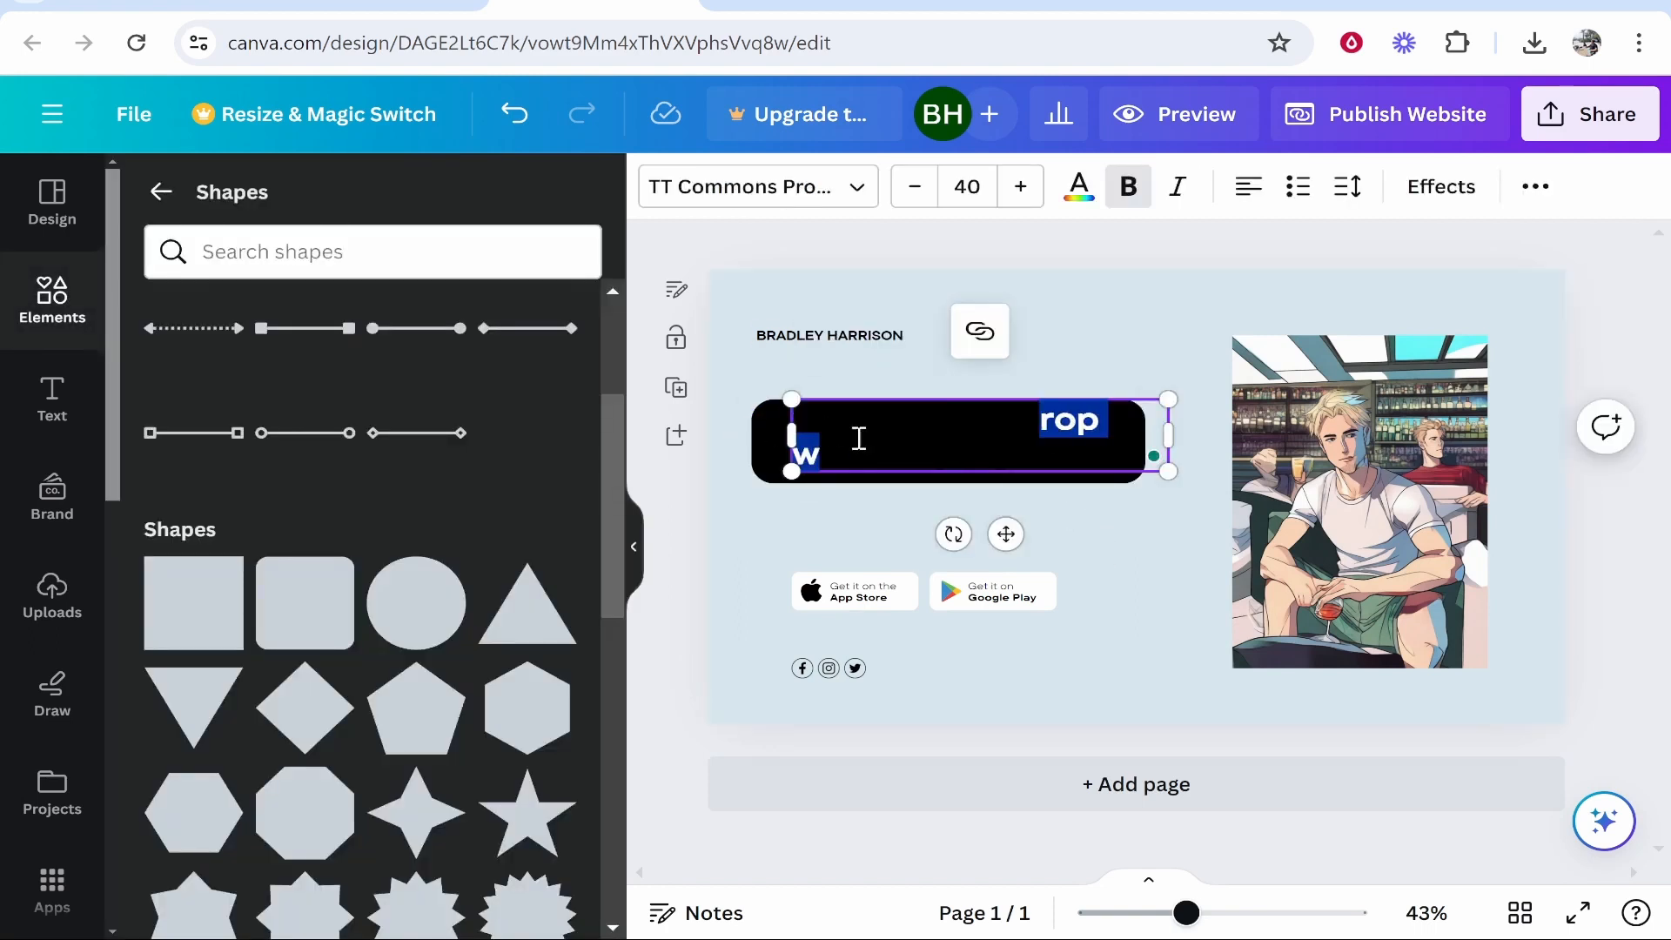
pyautogui.click(849, 435)
pyautogui.hotkey('ctrl', 'a')
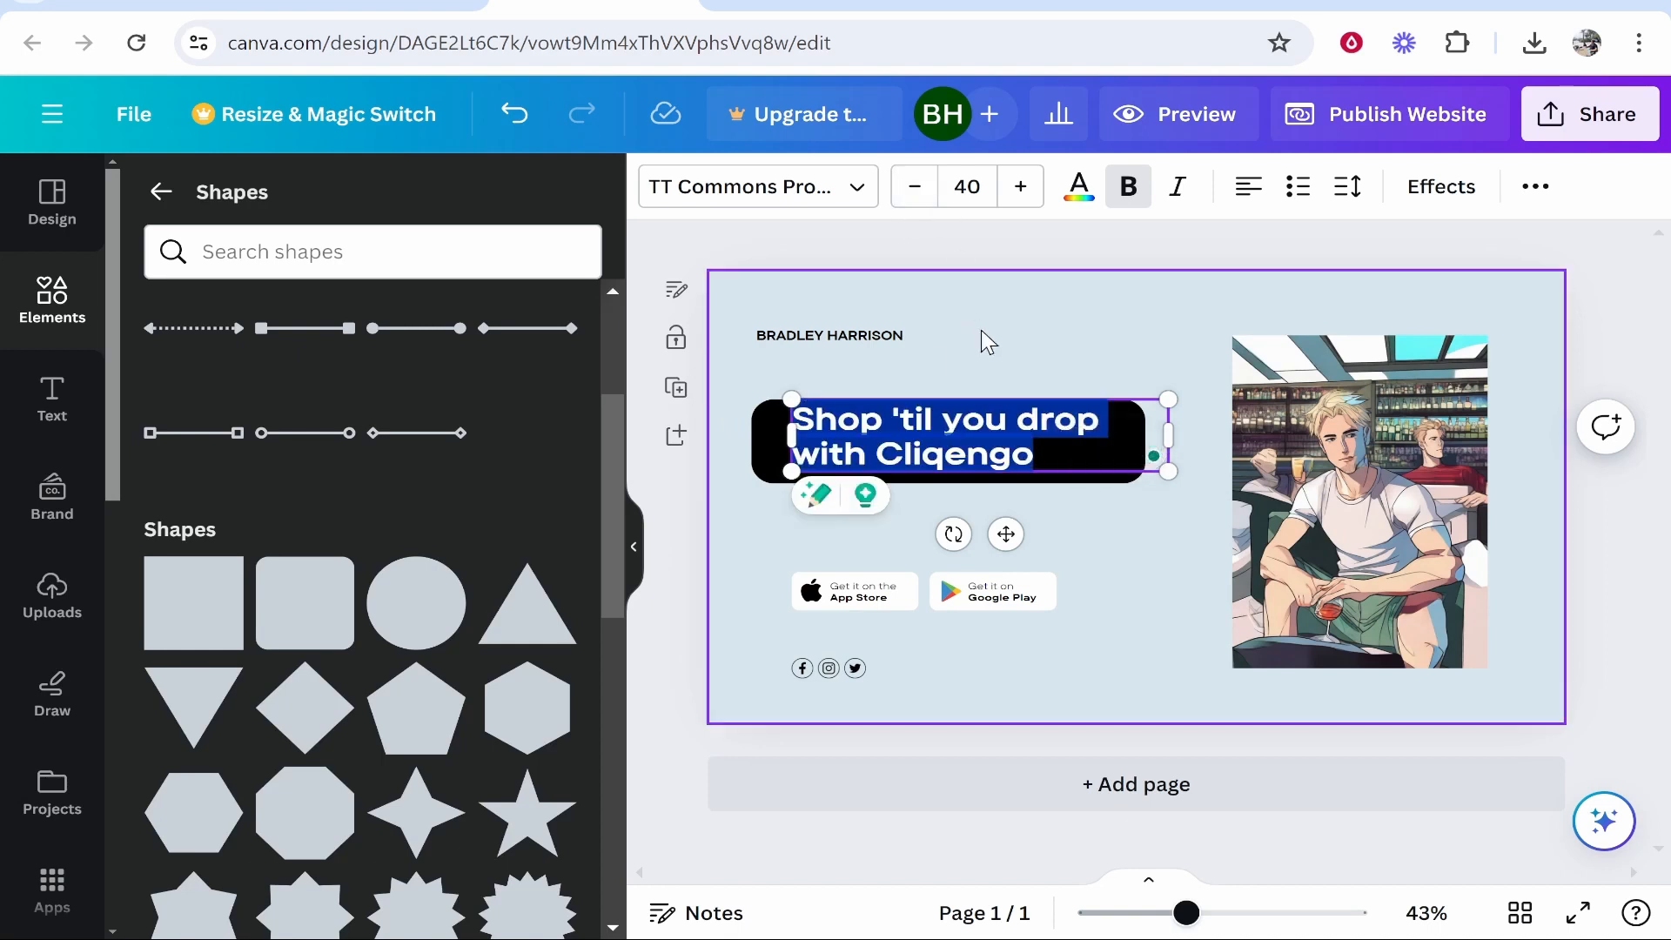
pyautogui.click(1079, 200)
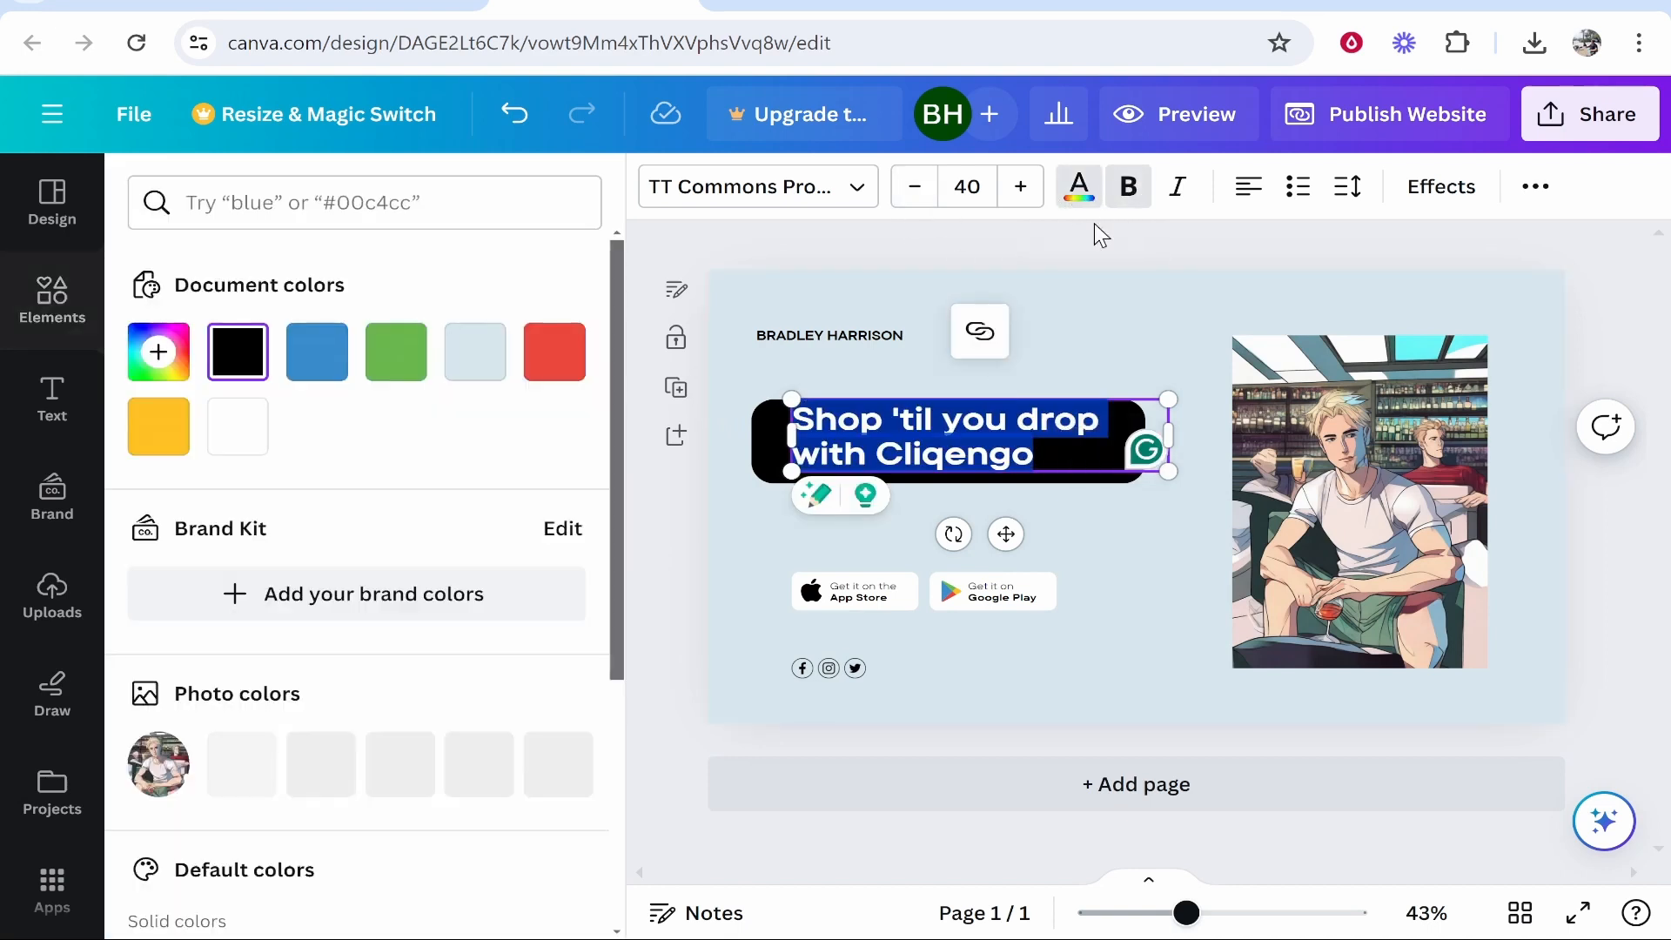
pyautogui.click(744, 398)
pyautogui.moveTo(997, 431); pyautogui.dragTo(715, 420)
pyautogui.doubleClick(965, 457)
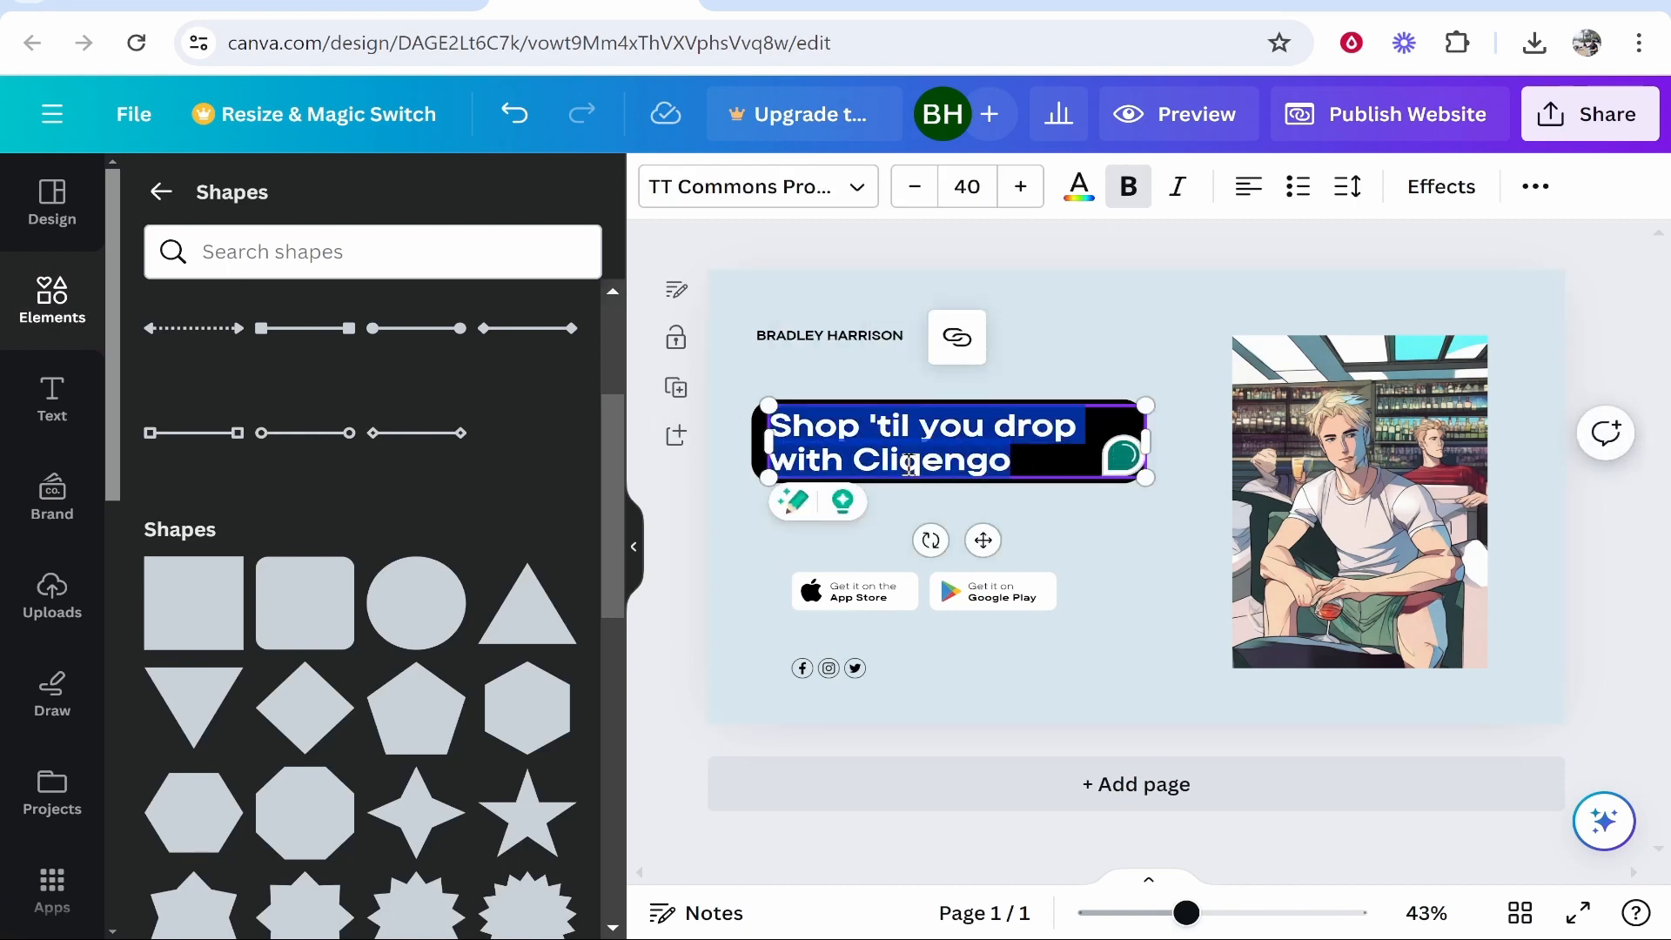
pyautogui.write('YouTube Channel')
pyautogui.moveTo(1146, 443); pyautogui.dragTo(1111, 443)
pyautogui.click(977, 307)
# Reduce the black bar's height so it fits snugly around the label.
pyautogui.click(959, 405)
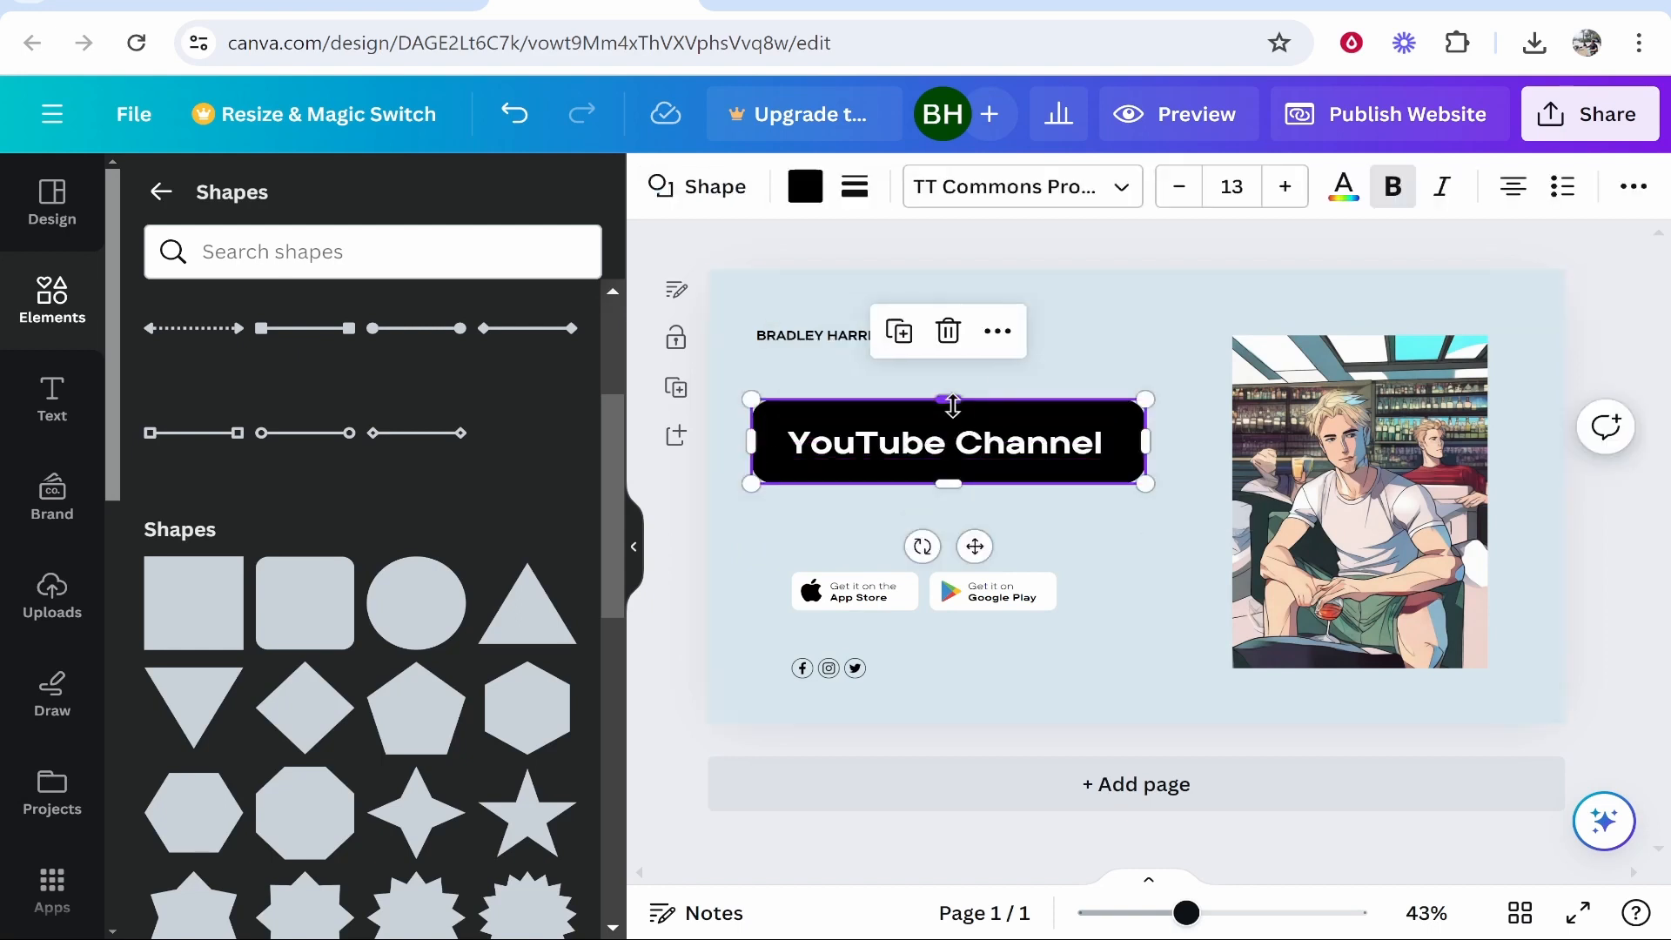
pyautogui.moveTo(947, 403); pyautogui.dragTo(946, 414)
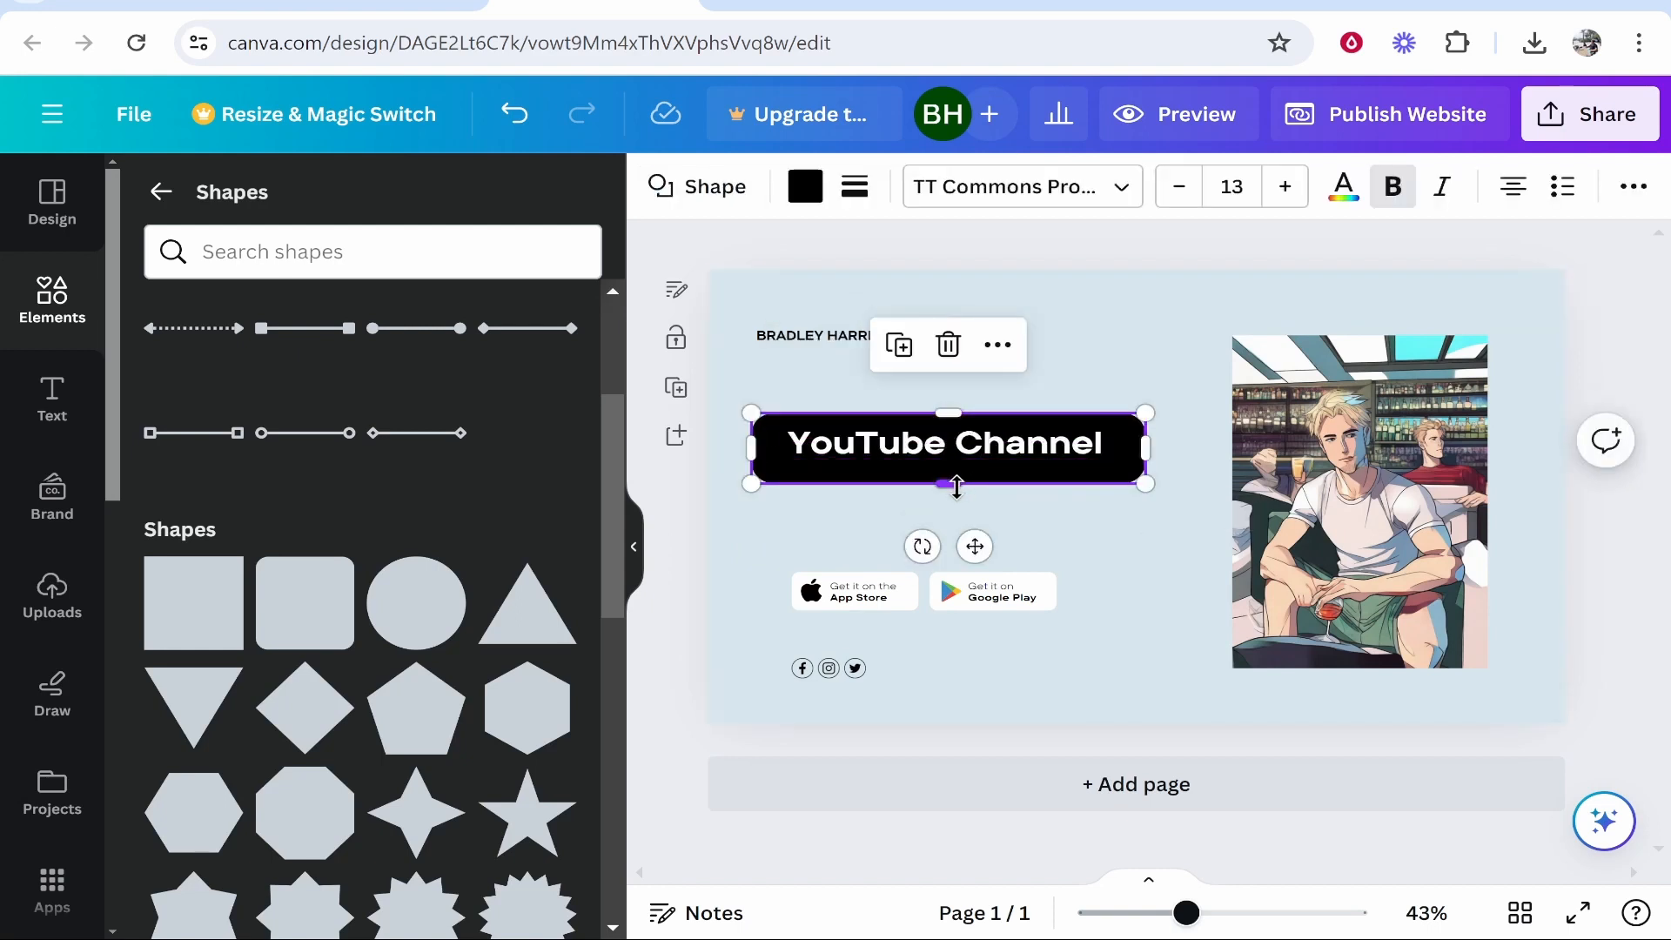
pyautogui.moveTo(947, 483); pyautogui.dragTo(944, 481)
pyautogui.moveTo(962, 446); pyautogui.dragTo(964, 450)
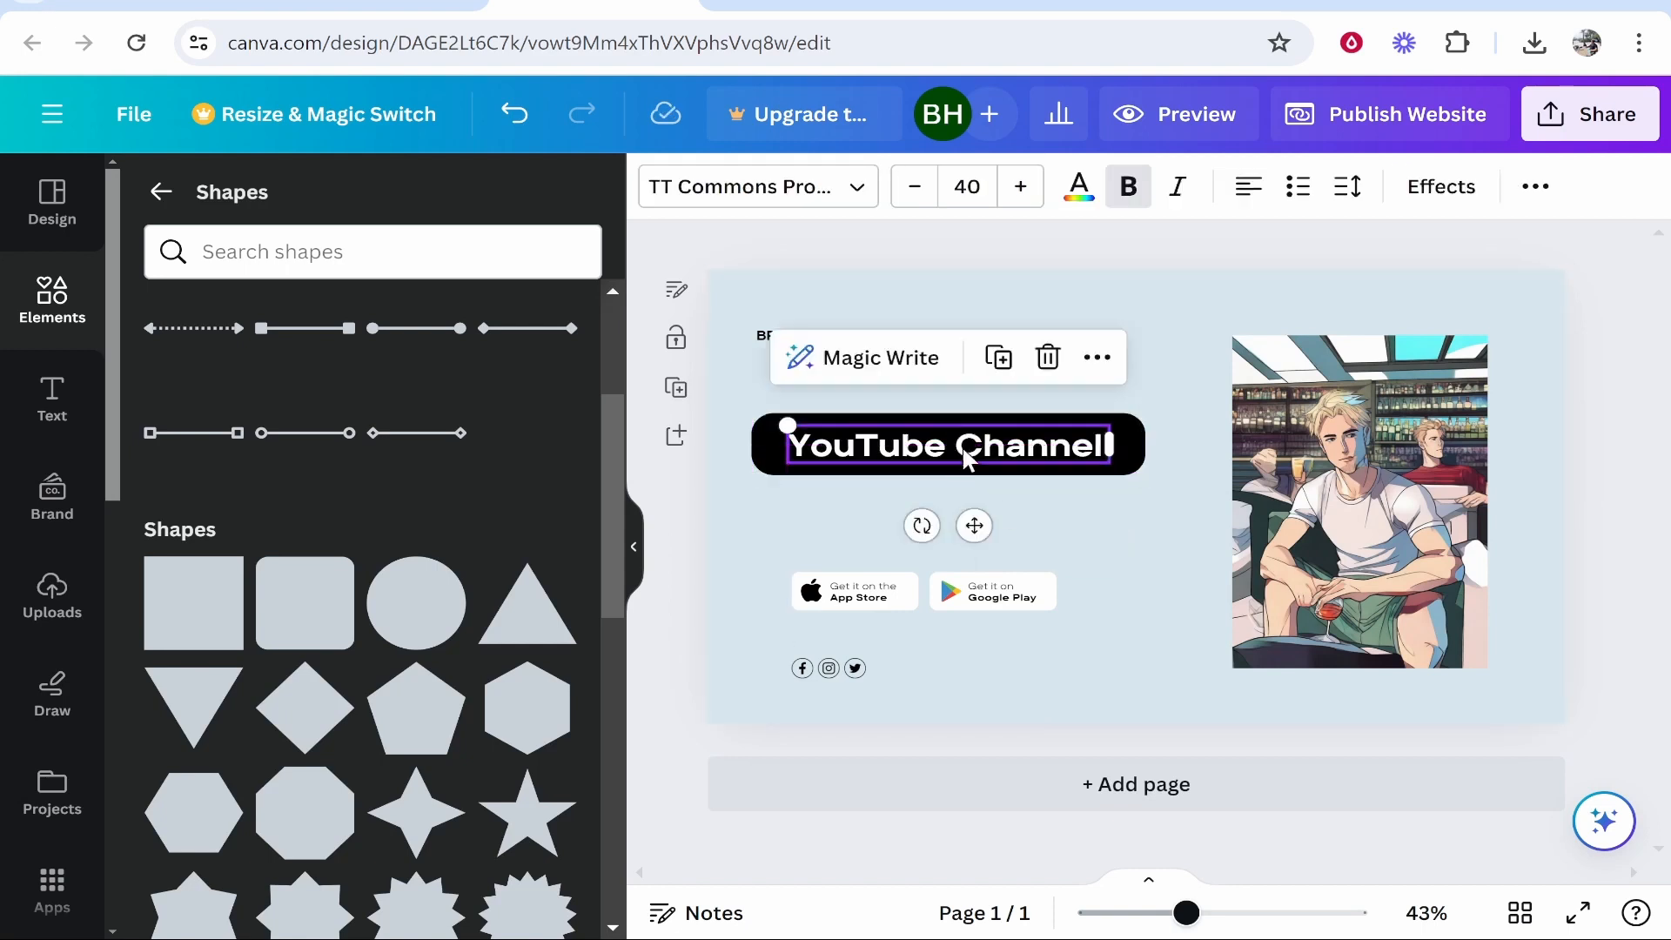
pyautogui.click(1016, 482)
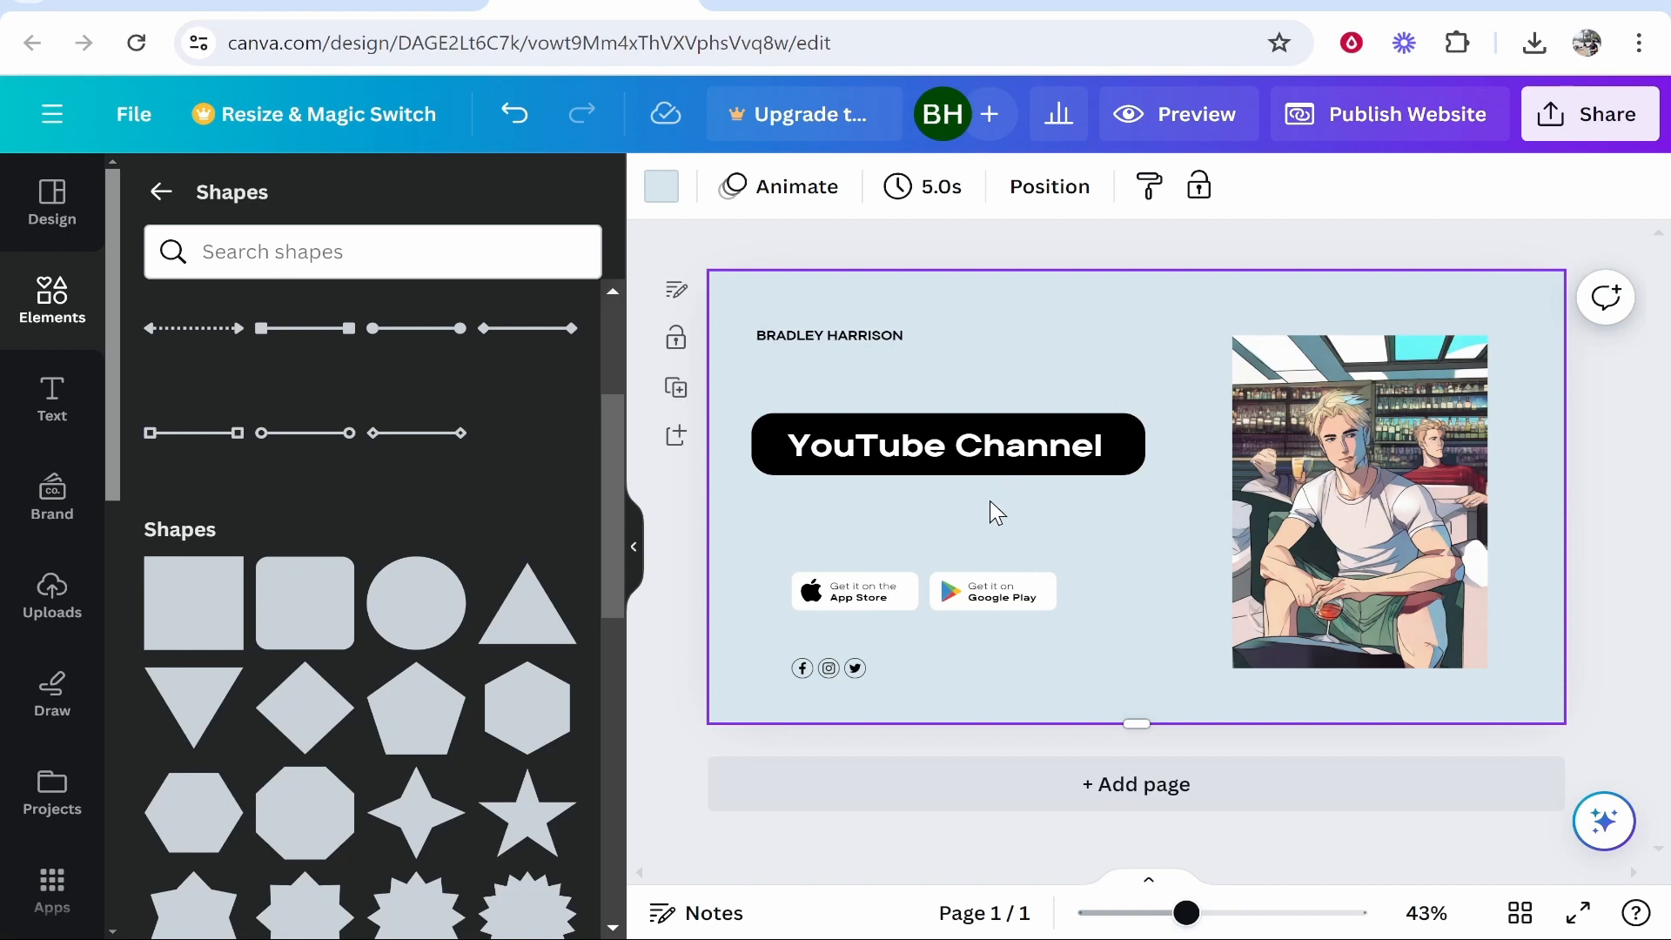
# Shrink the YouTube Channel text to font size 31 and shift it right.
pyautogui.click(1011, 444)
pyautogui.click(1020, 445)
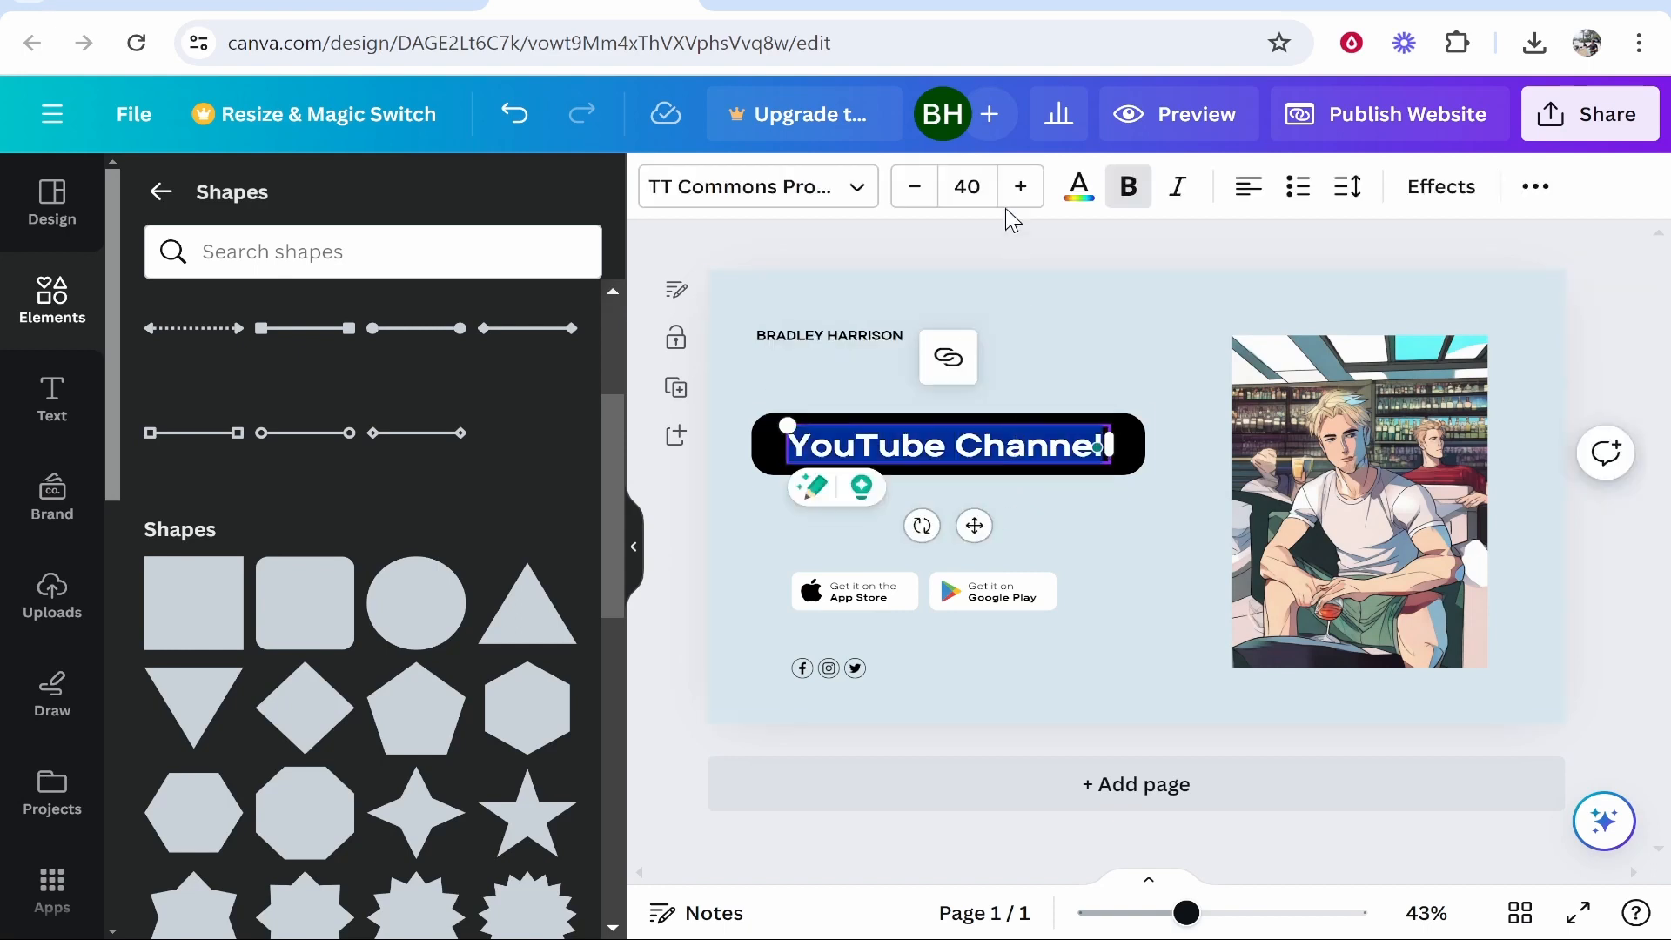
pyautogui.click(914, 186)
pyautogui.click(915, 186)
pyautogui.click(915, 187)
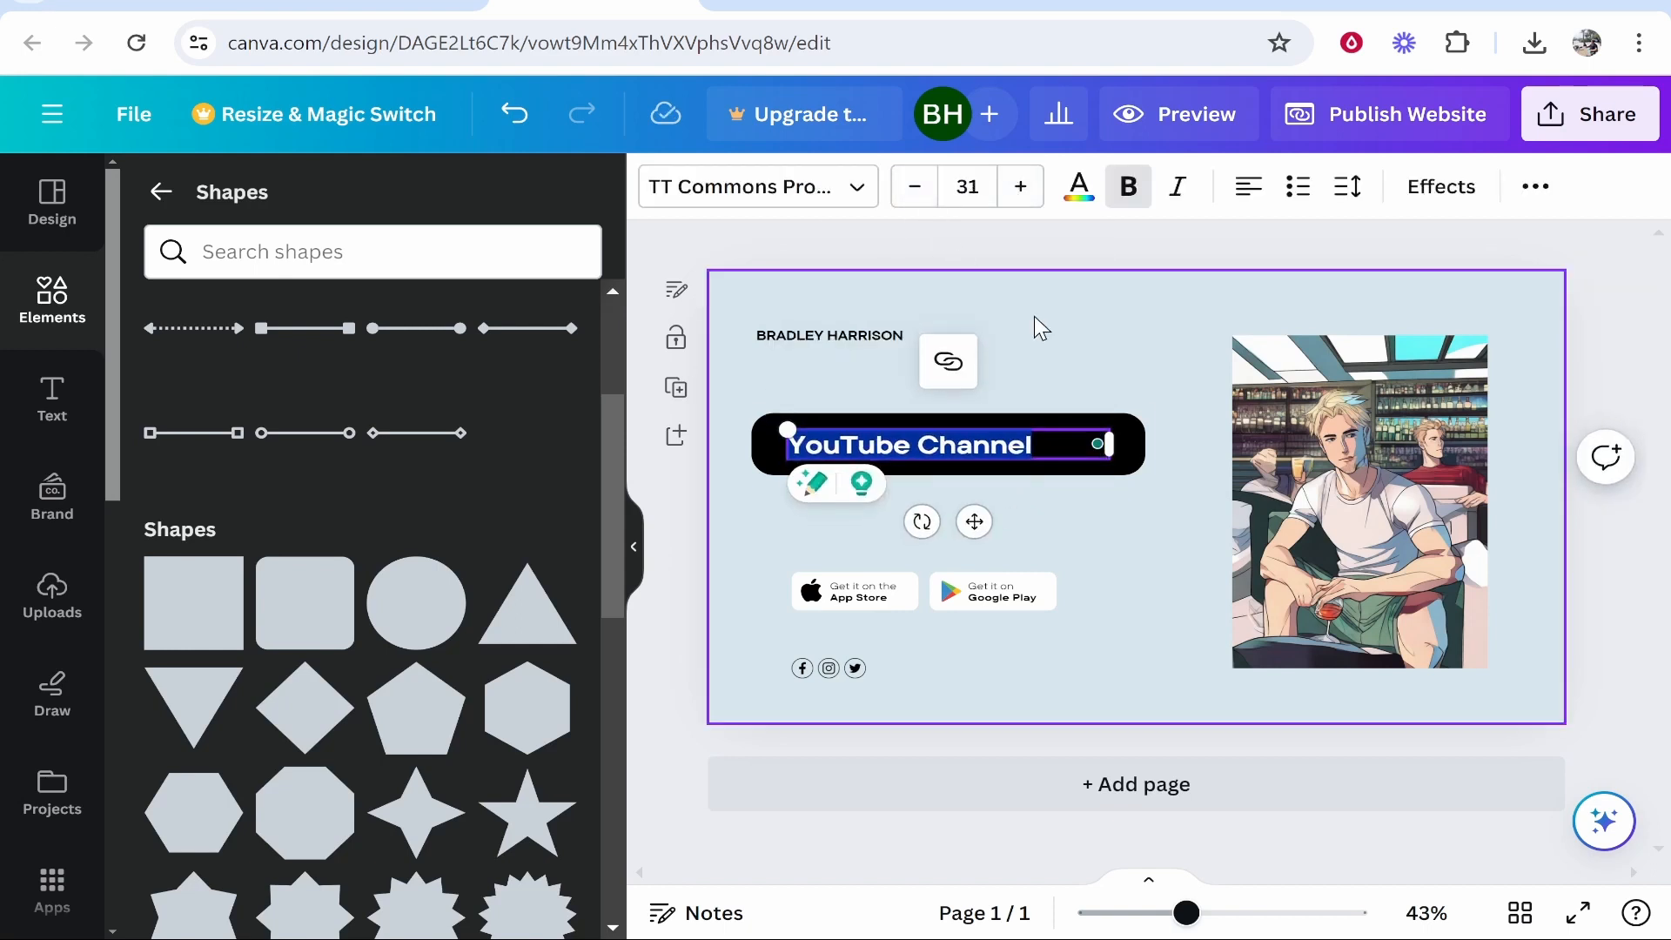
pyautogui.click(1036, 326)
pyautogui.moveTo(962, 442); pyautogui.dragTo(993, 447)
pyautogui.click(961, 478)
# Delete the App Store and Google Play badges and the social-media icons.
pyautogui.click(931, 451)
pyautogui.click(836, 591)
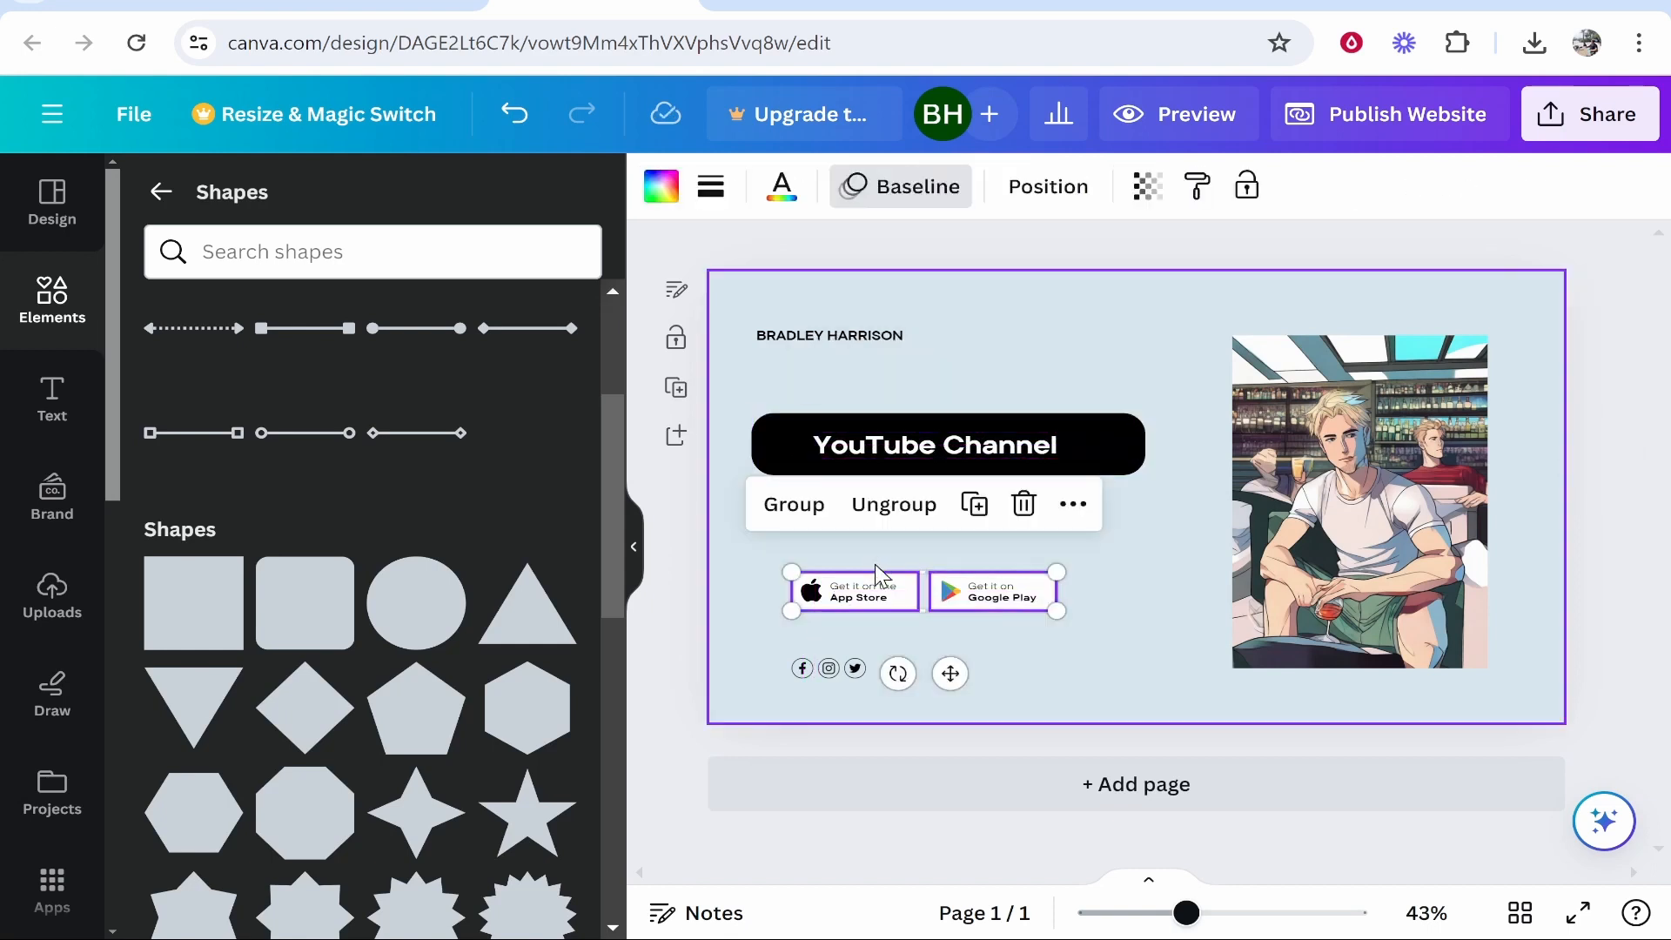
pyautogui.press('Delete')
pyautogui.click(827, 672)
pyautogui.press('Delete')
pyautogui.click(978, 301)
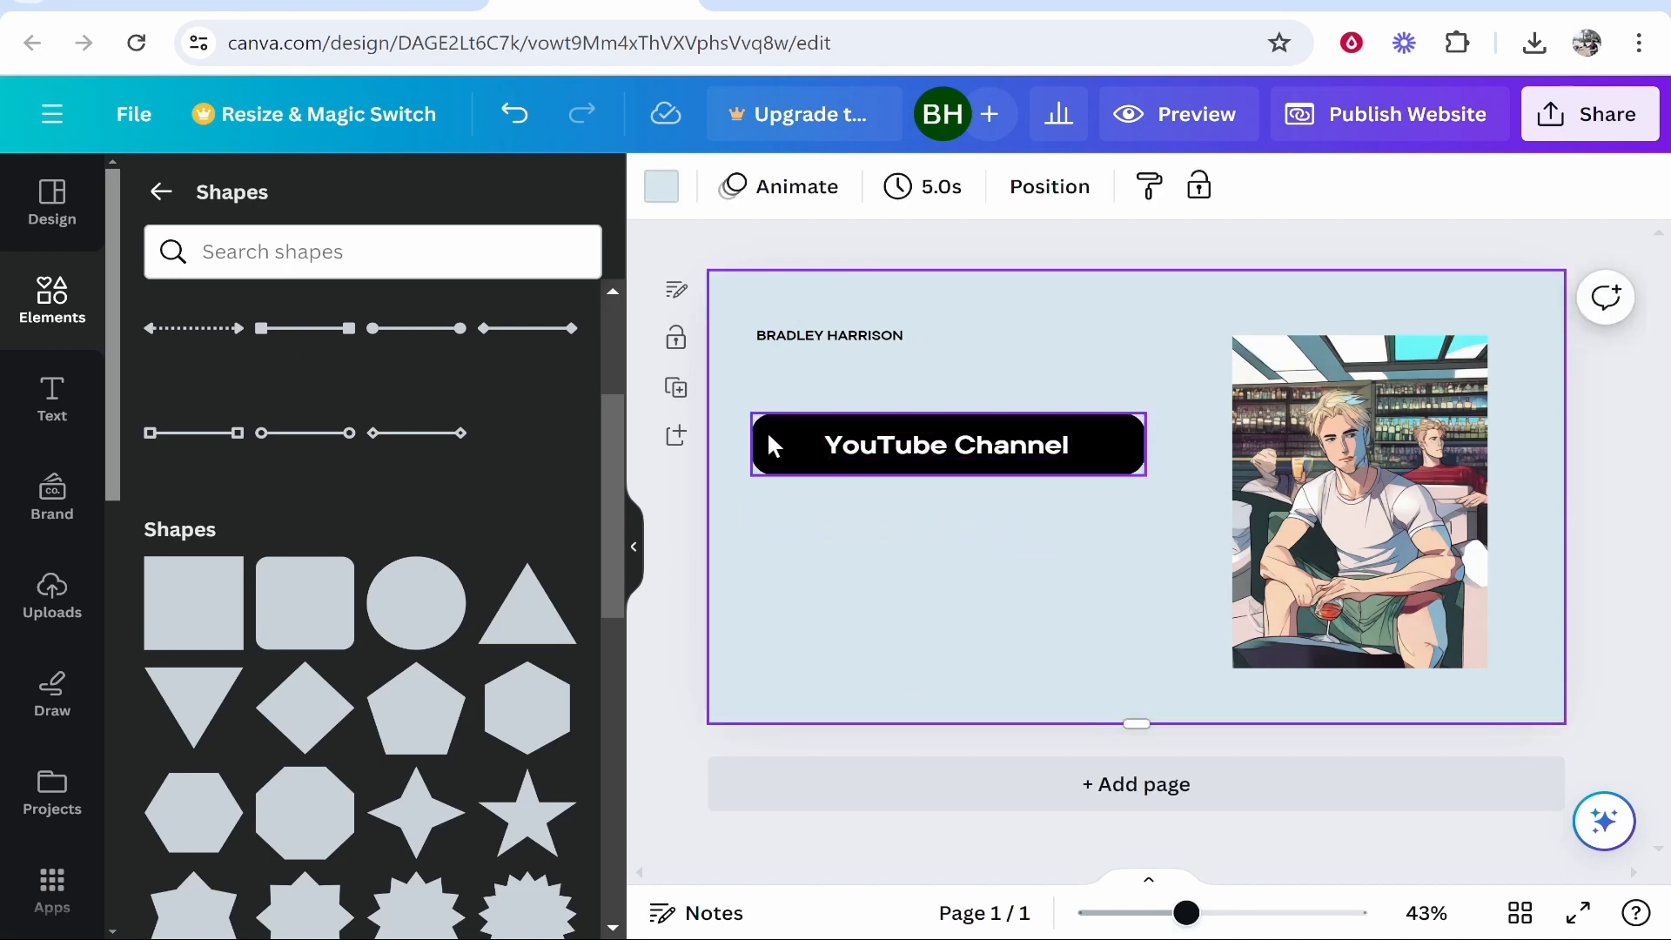
pyautogui.click(951, 442)
pyautogui.click(940, 462)
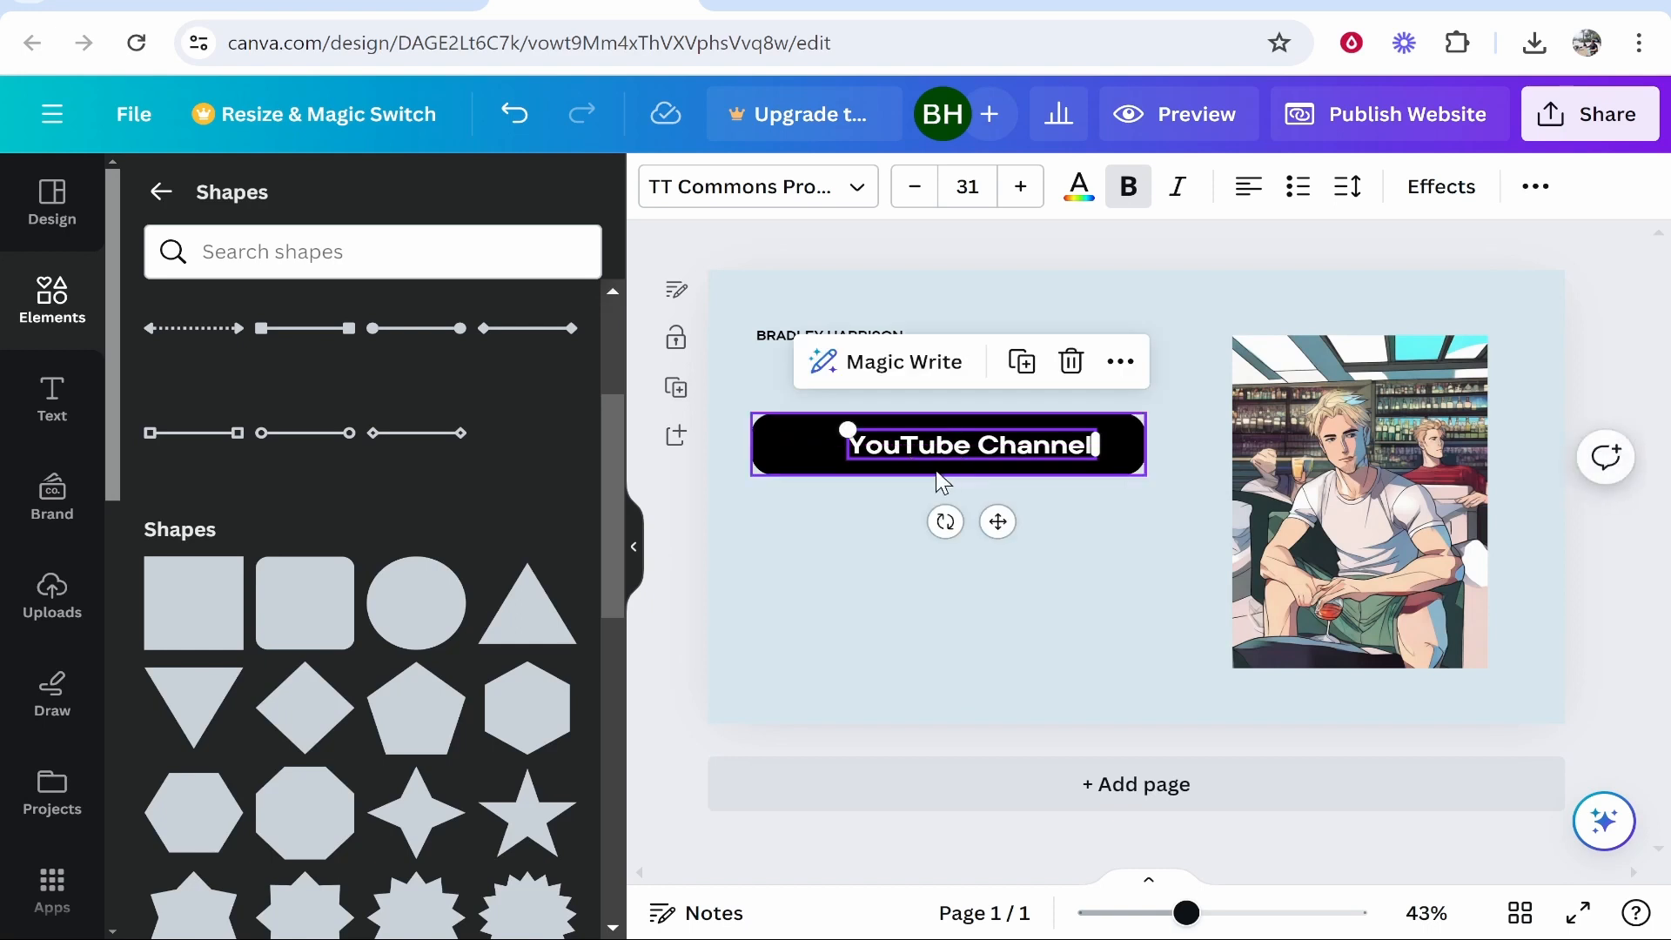
# Search Elements graphics for 'youtube' and drag the red YouTube logo onto the black bar.
pyautogui.click(75, 306)
pyautogui.click(305, 204)
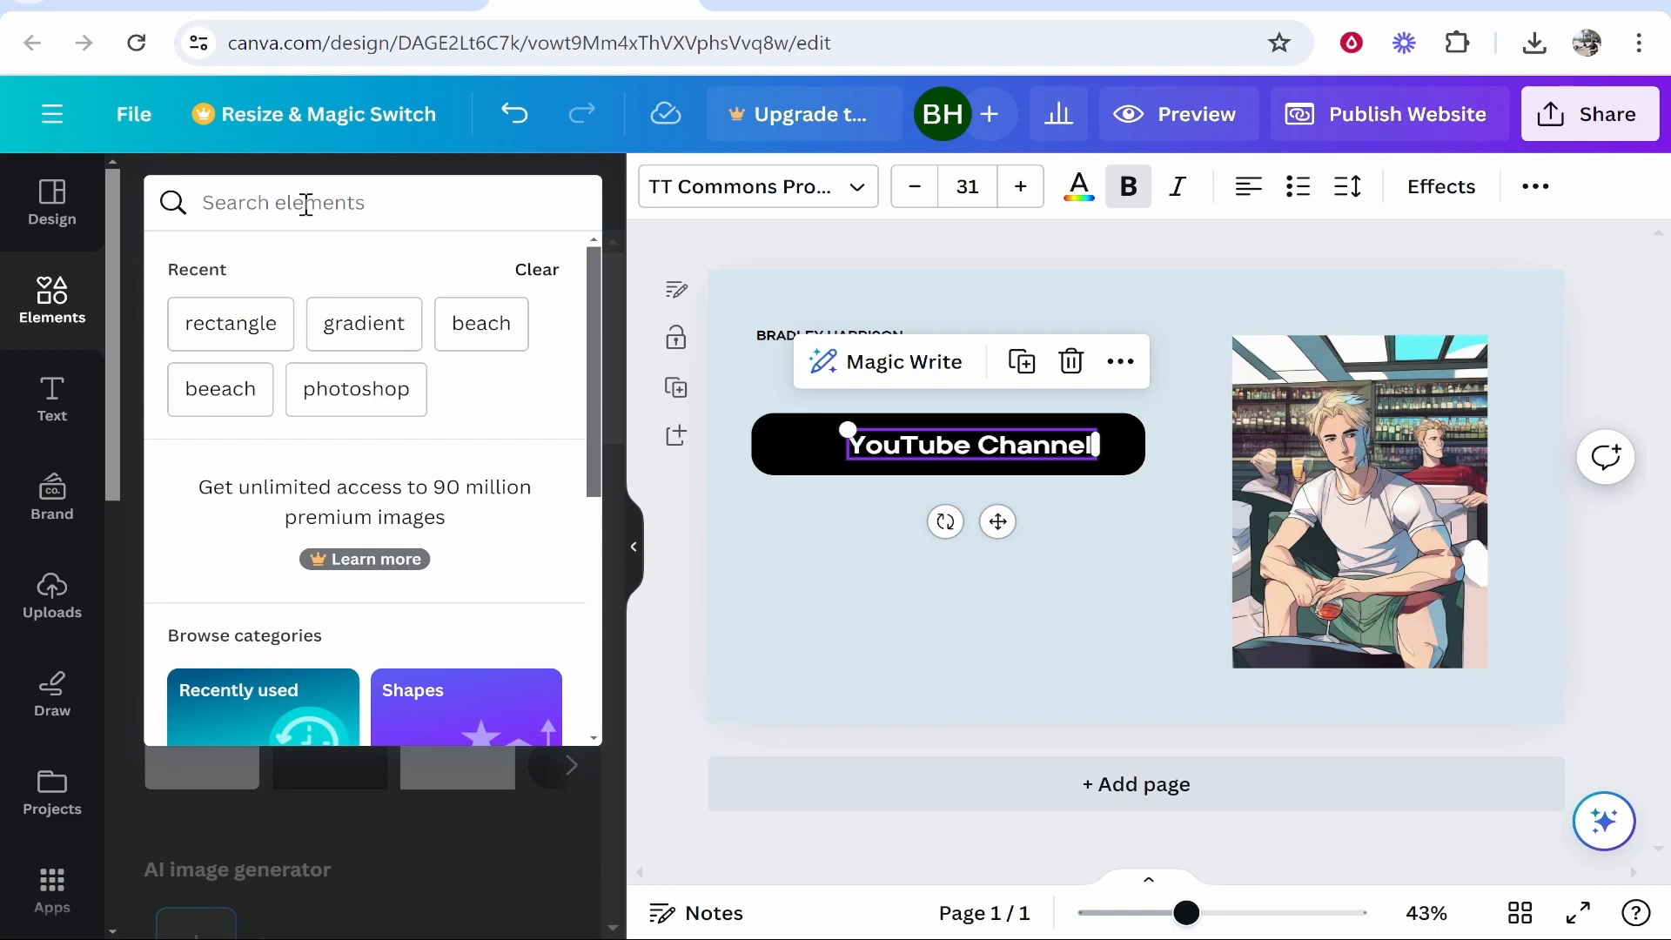
pyautogui.write('youtube')
pyautogui.press('Return')
pyautogui.click(547, 411)
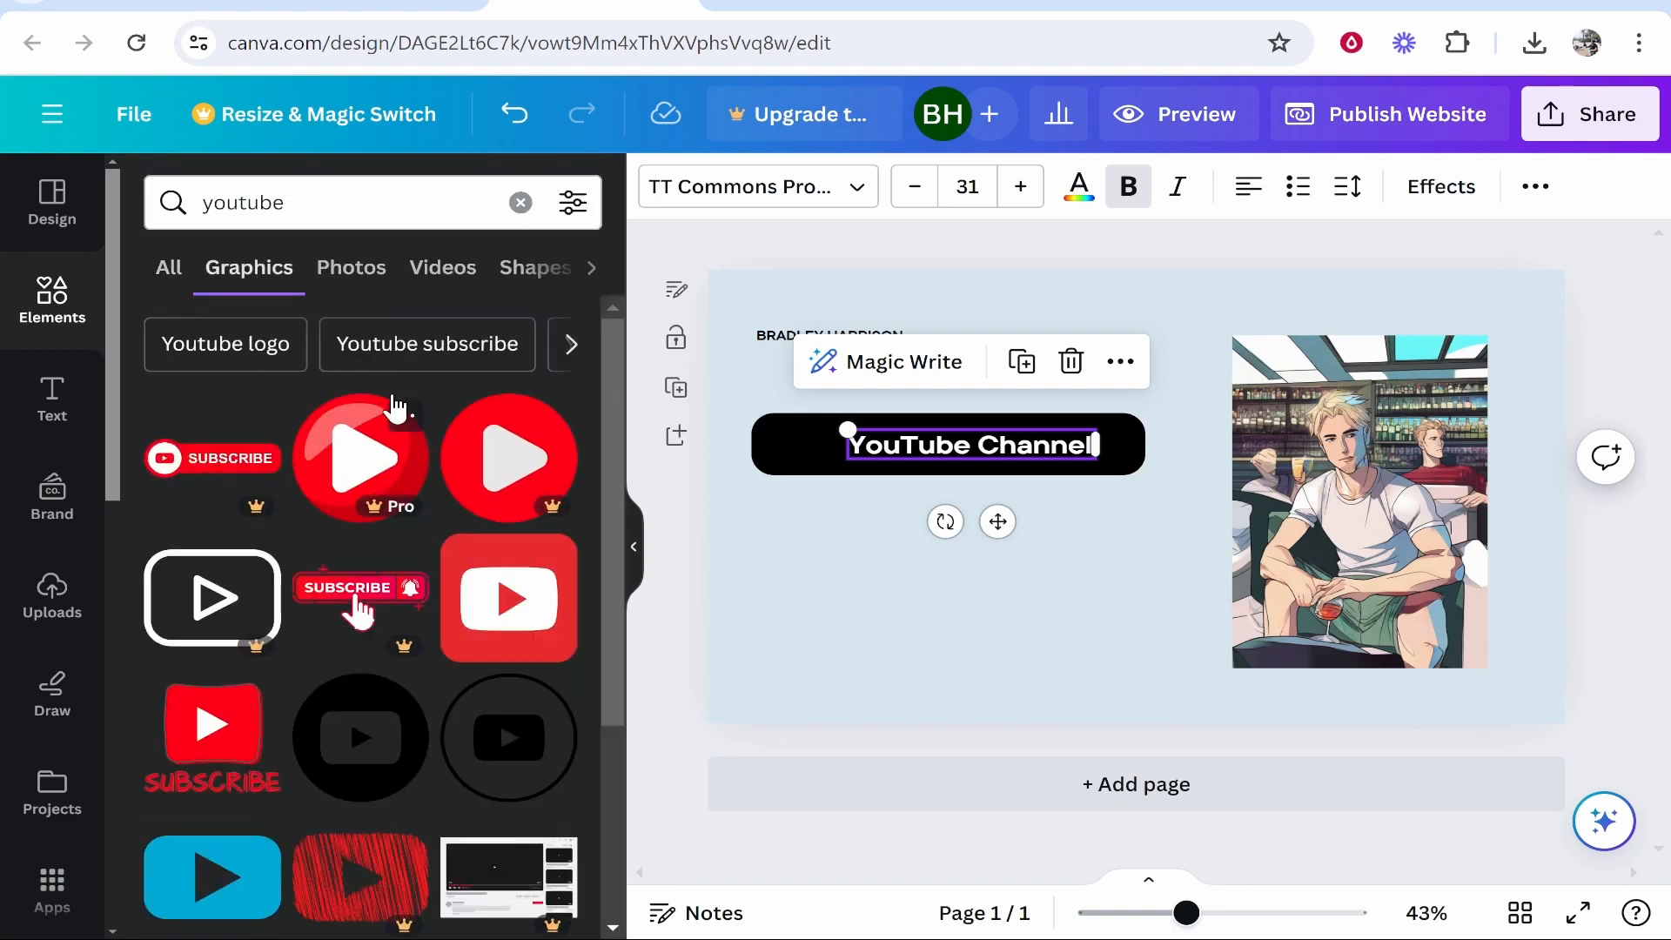
pyautogui.scroll(-3, 413, 439)
pyautogui.moveTo(566, 518); pyautogui.dragTo(798, 440)
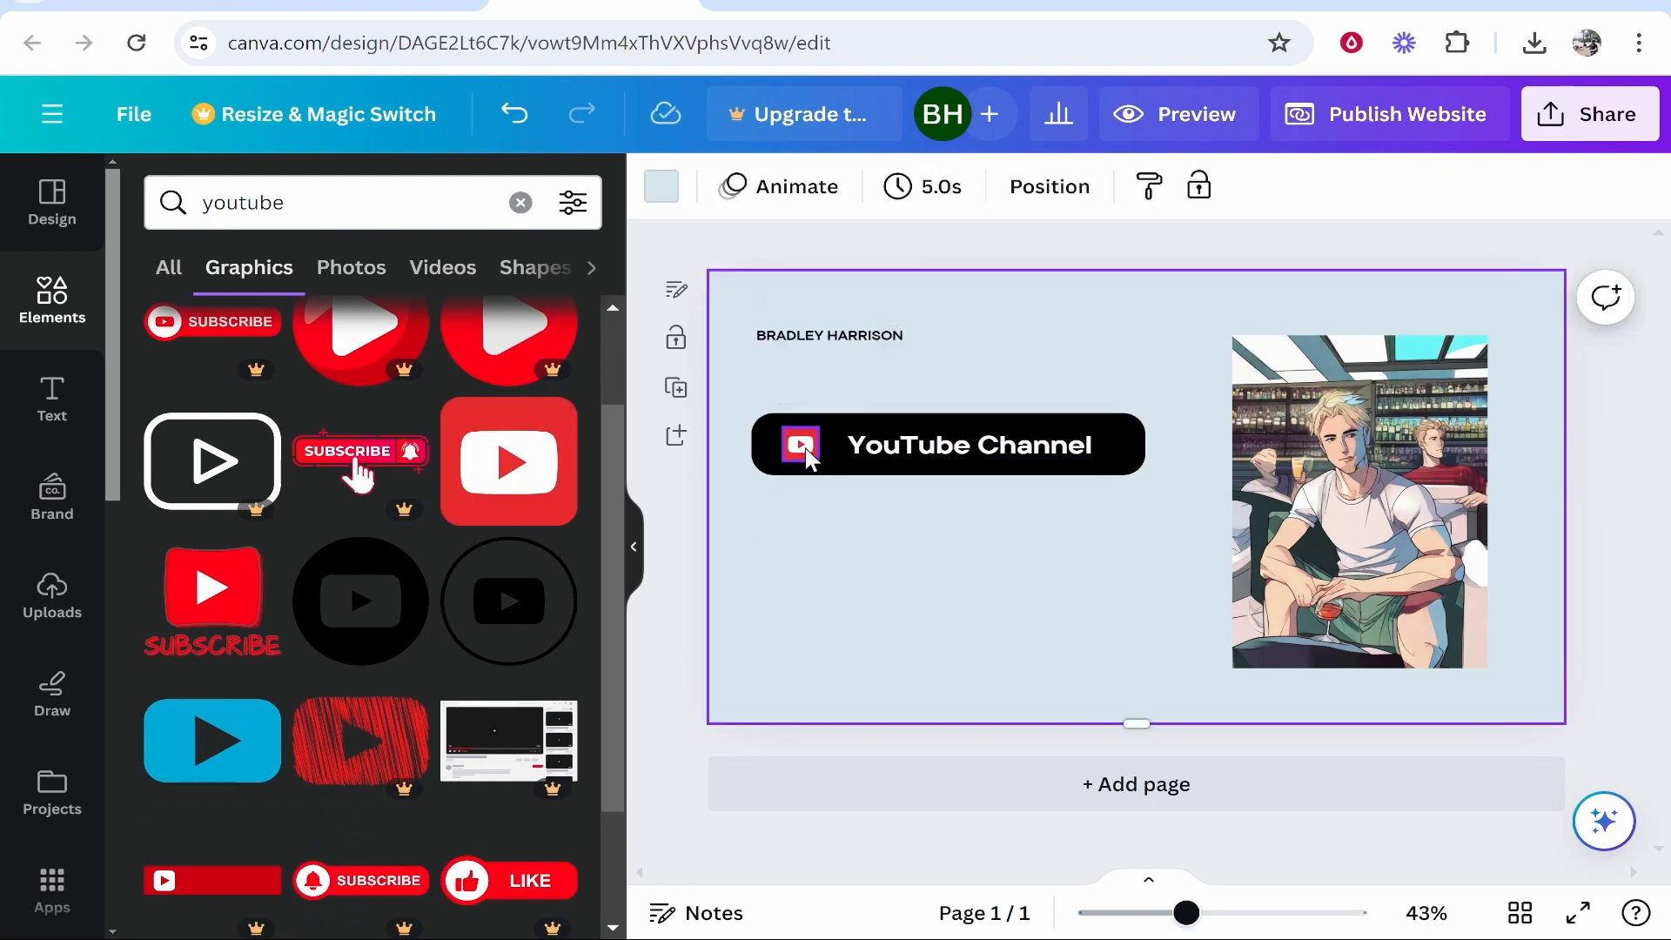
# Nudge the YouTube logo and label left, then select the whole button.
pyautogui.click(806, 453)
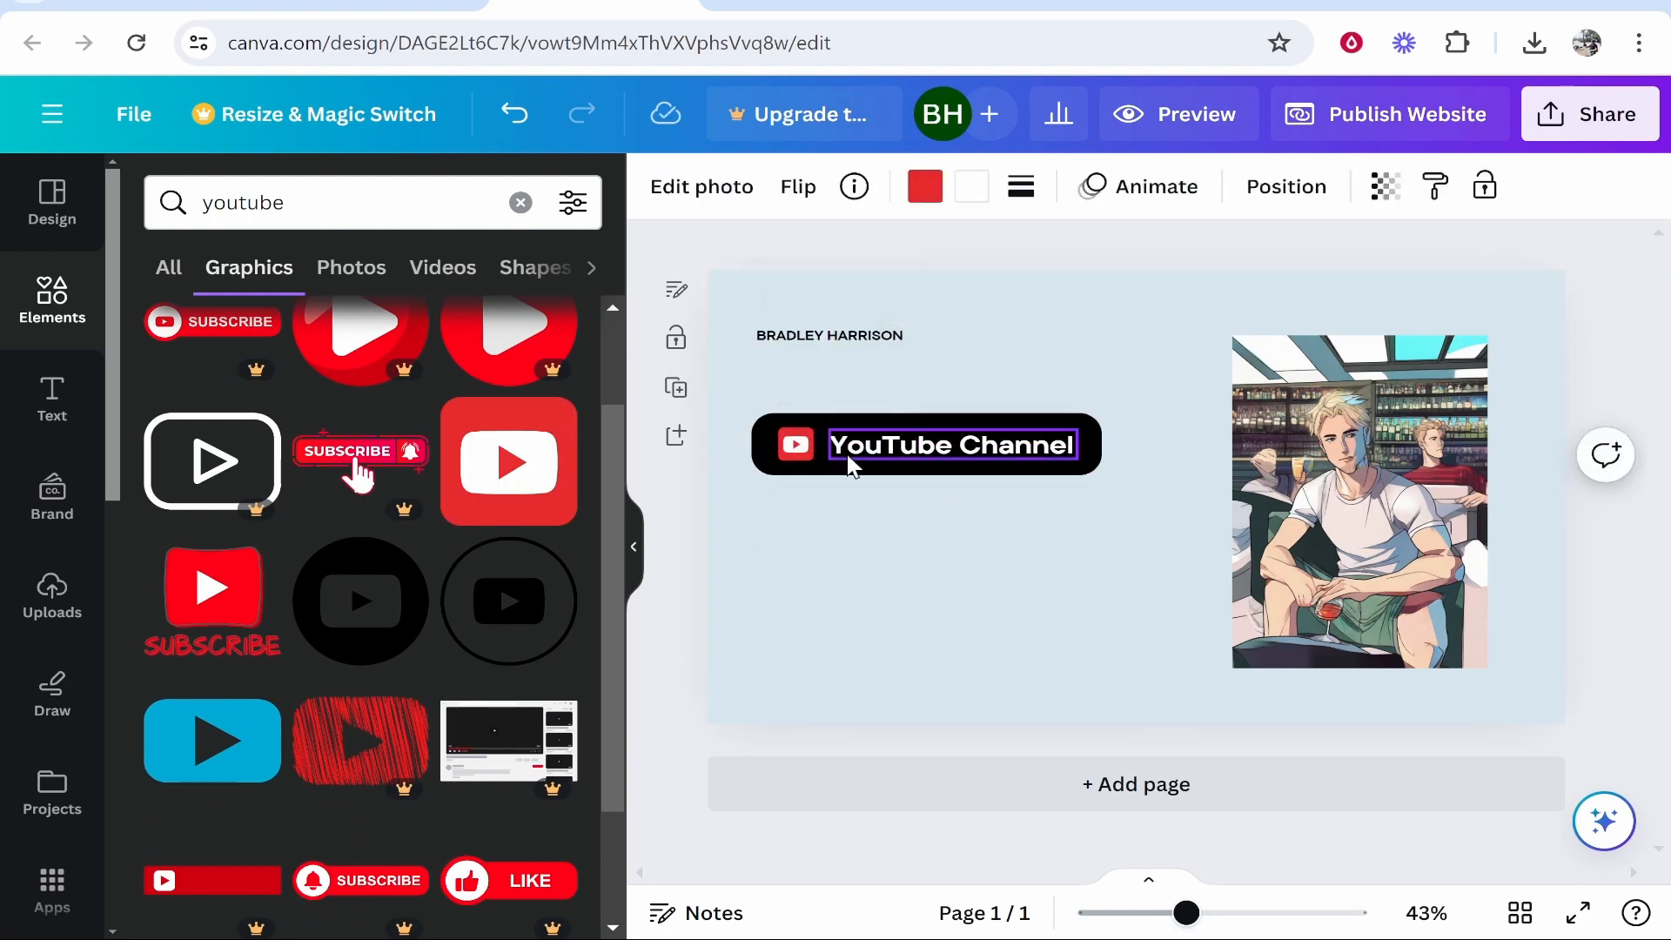
pyautogui.press('Left')
pyautogui.press('Left')
pyautogui.press('Left')
pyautogui.press('Left')
pyautogui.click(846, 453)
pyautogui.press('Left')
pyautogui.press('Left')
pyautogui.press('Left')
pyautogui.press('Left')
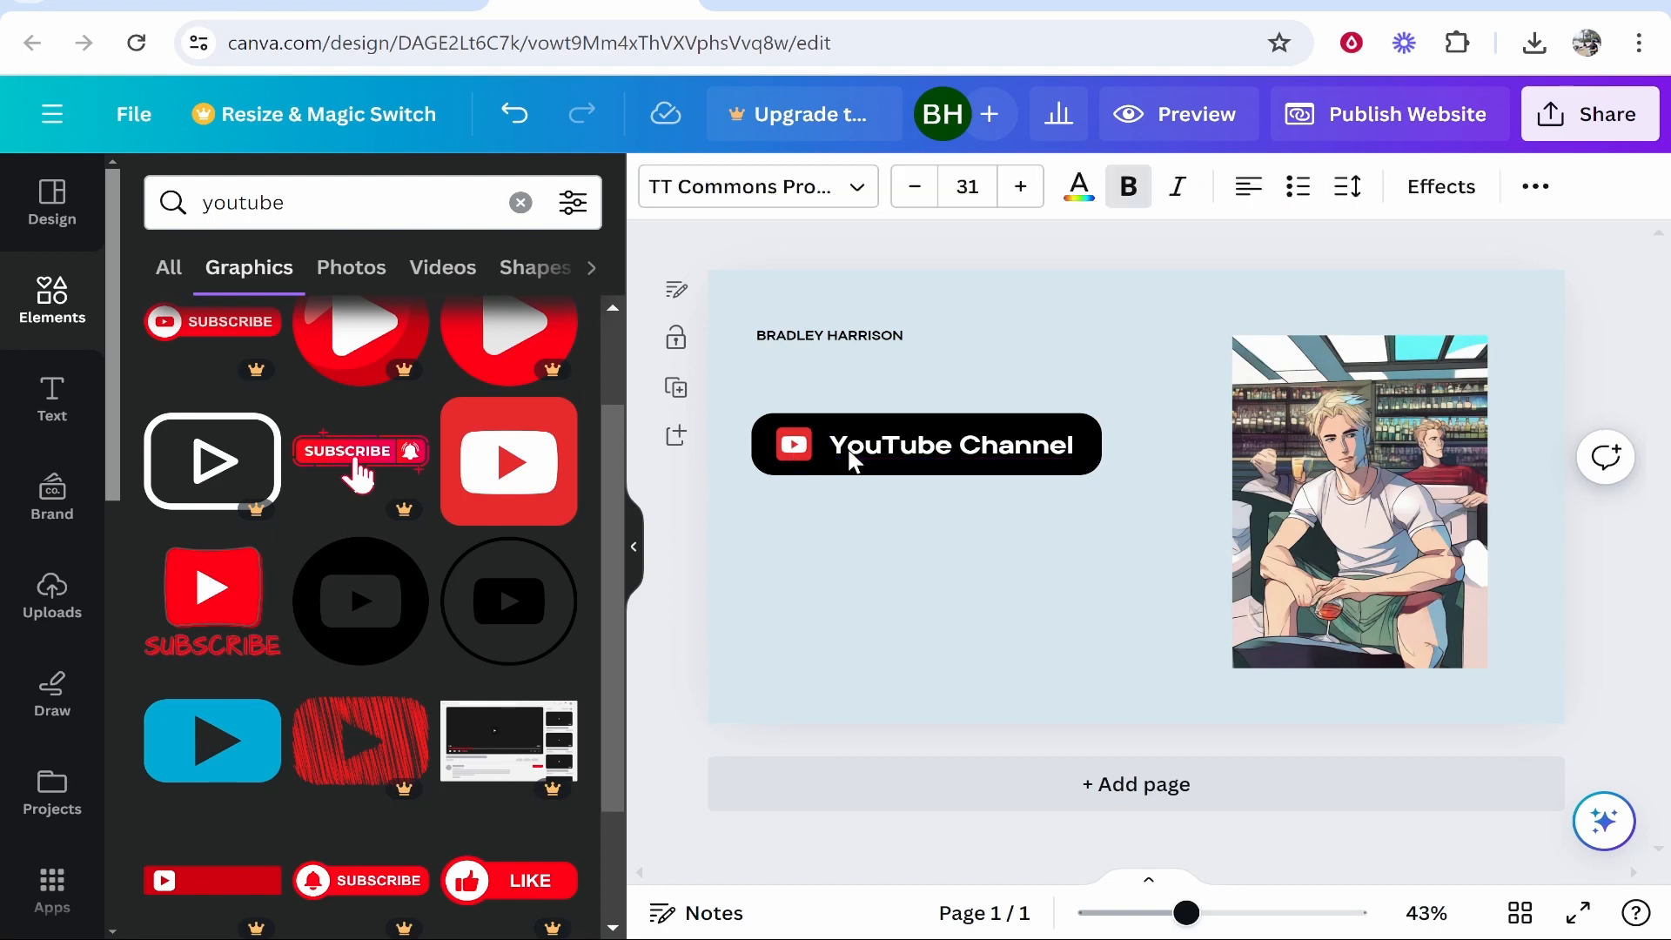
pyautogui.click(1153, 457)
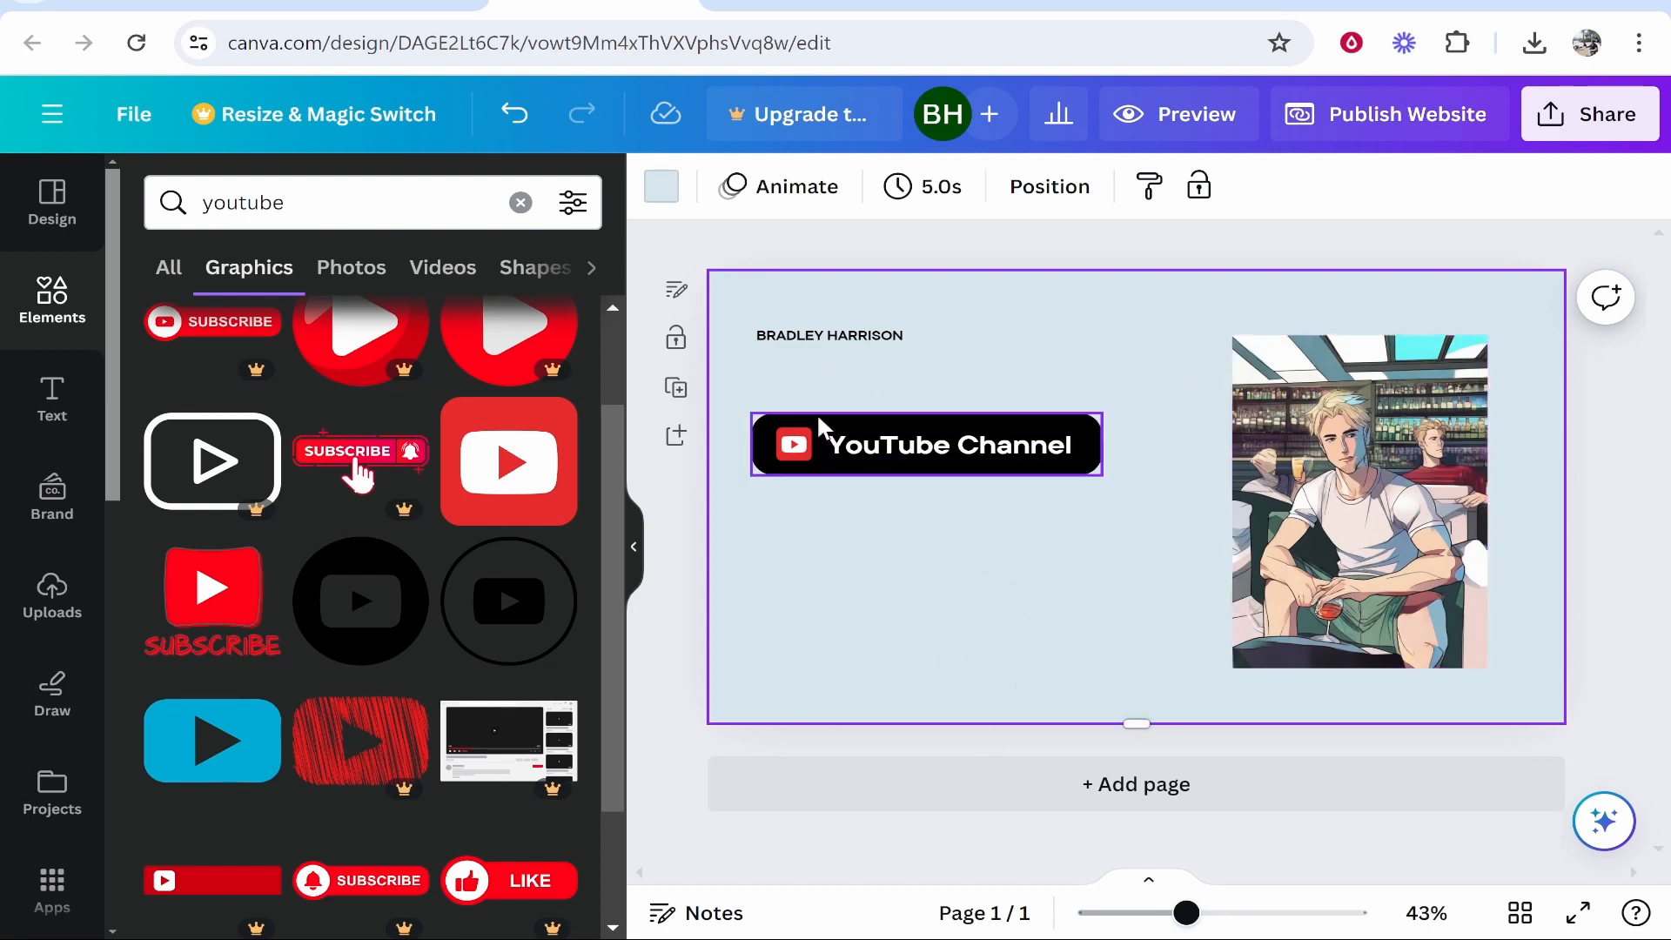
pyautogui.moveTo(736, 386); pyautogui.dragTo(1131, 533)
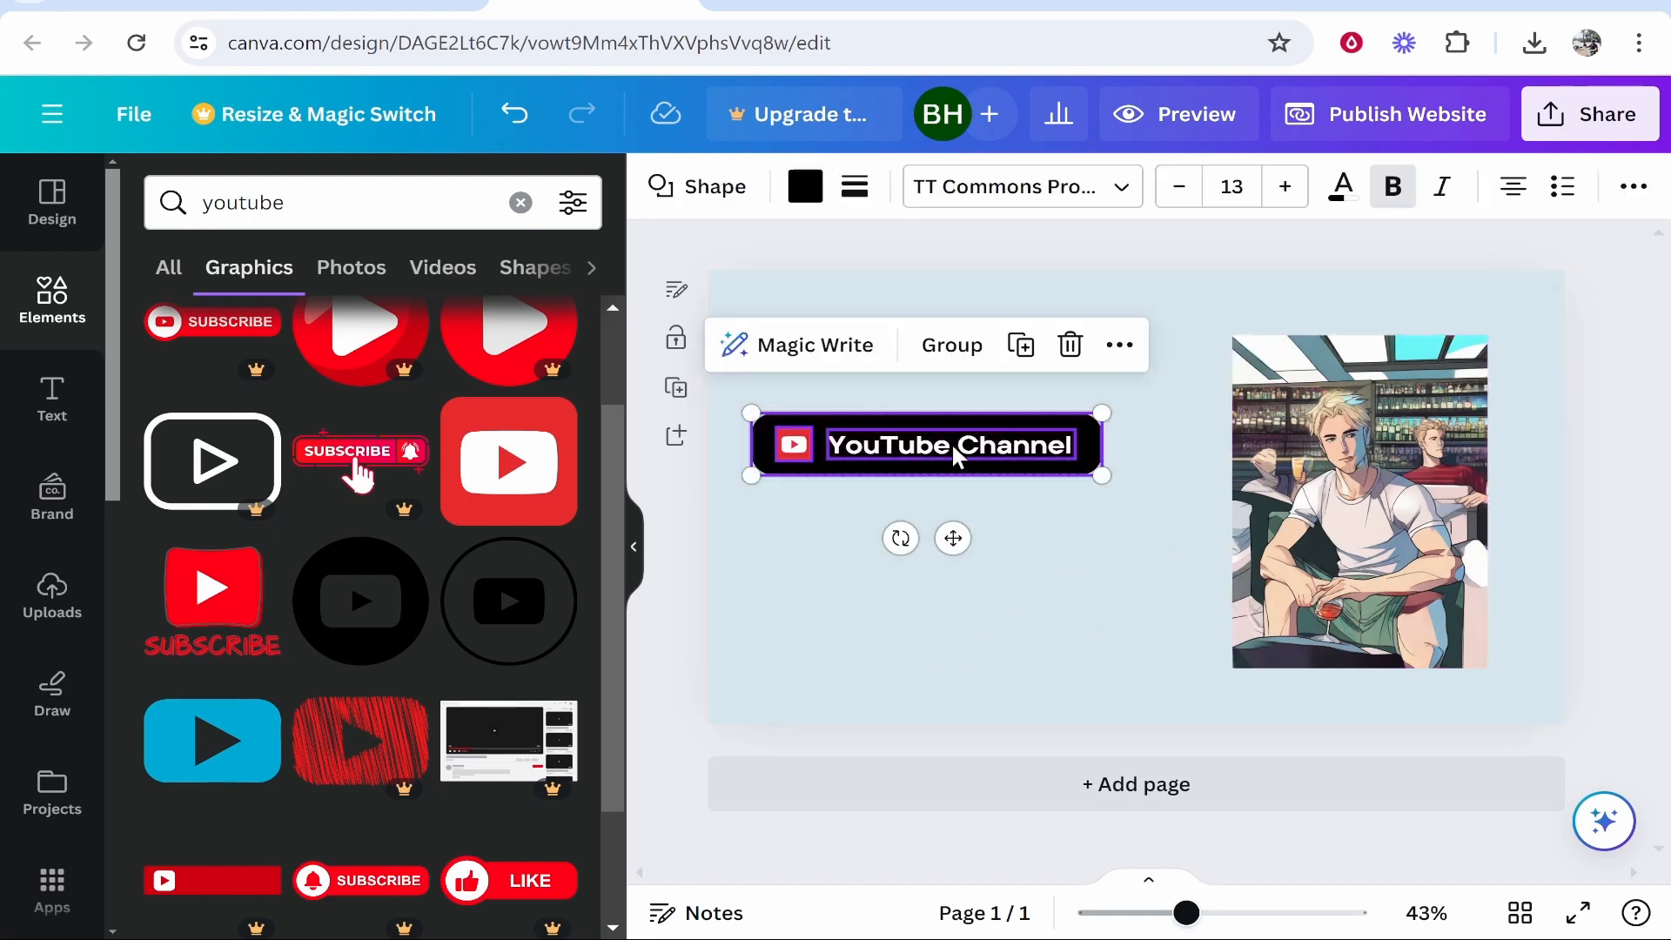
# Group the YouTube button and paste two copies stacked below it.
pyautogui.click(996, 345)
pyautogui.rightClick(914, 444)
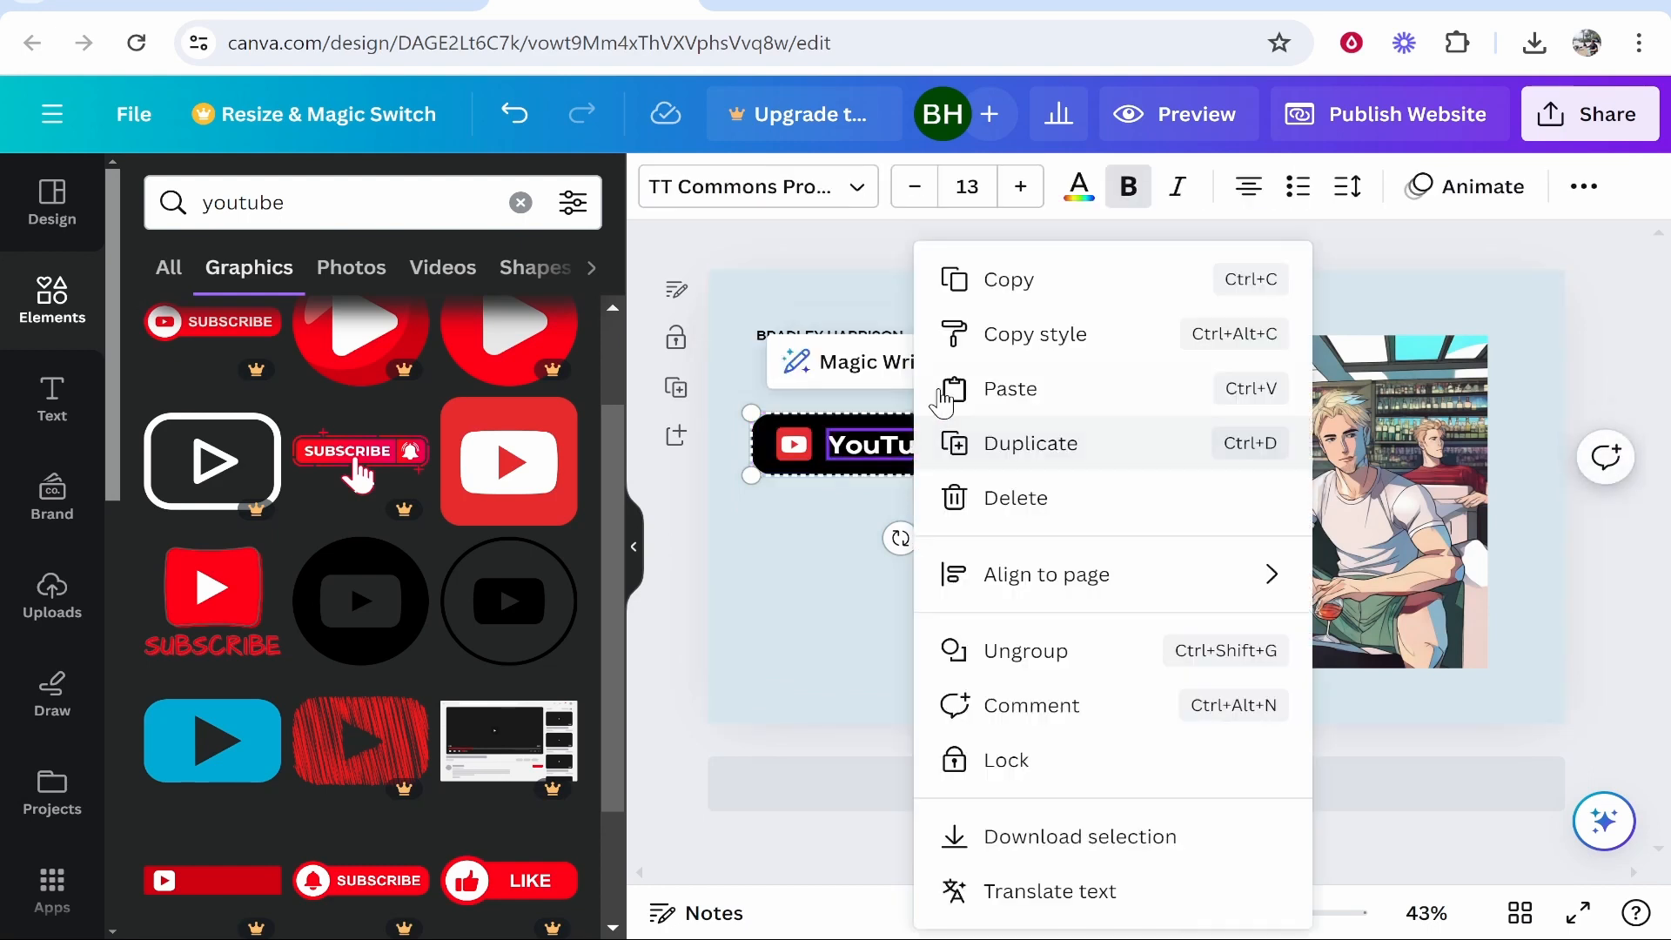
pyautogui.click(1007, 280)
pyautogui.rightClick(914, 570)
pyautogui.click(1048, 719)
pyautogui.moveTo(961, 455); pyautogui.dragTo(953, 535)
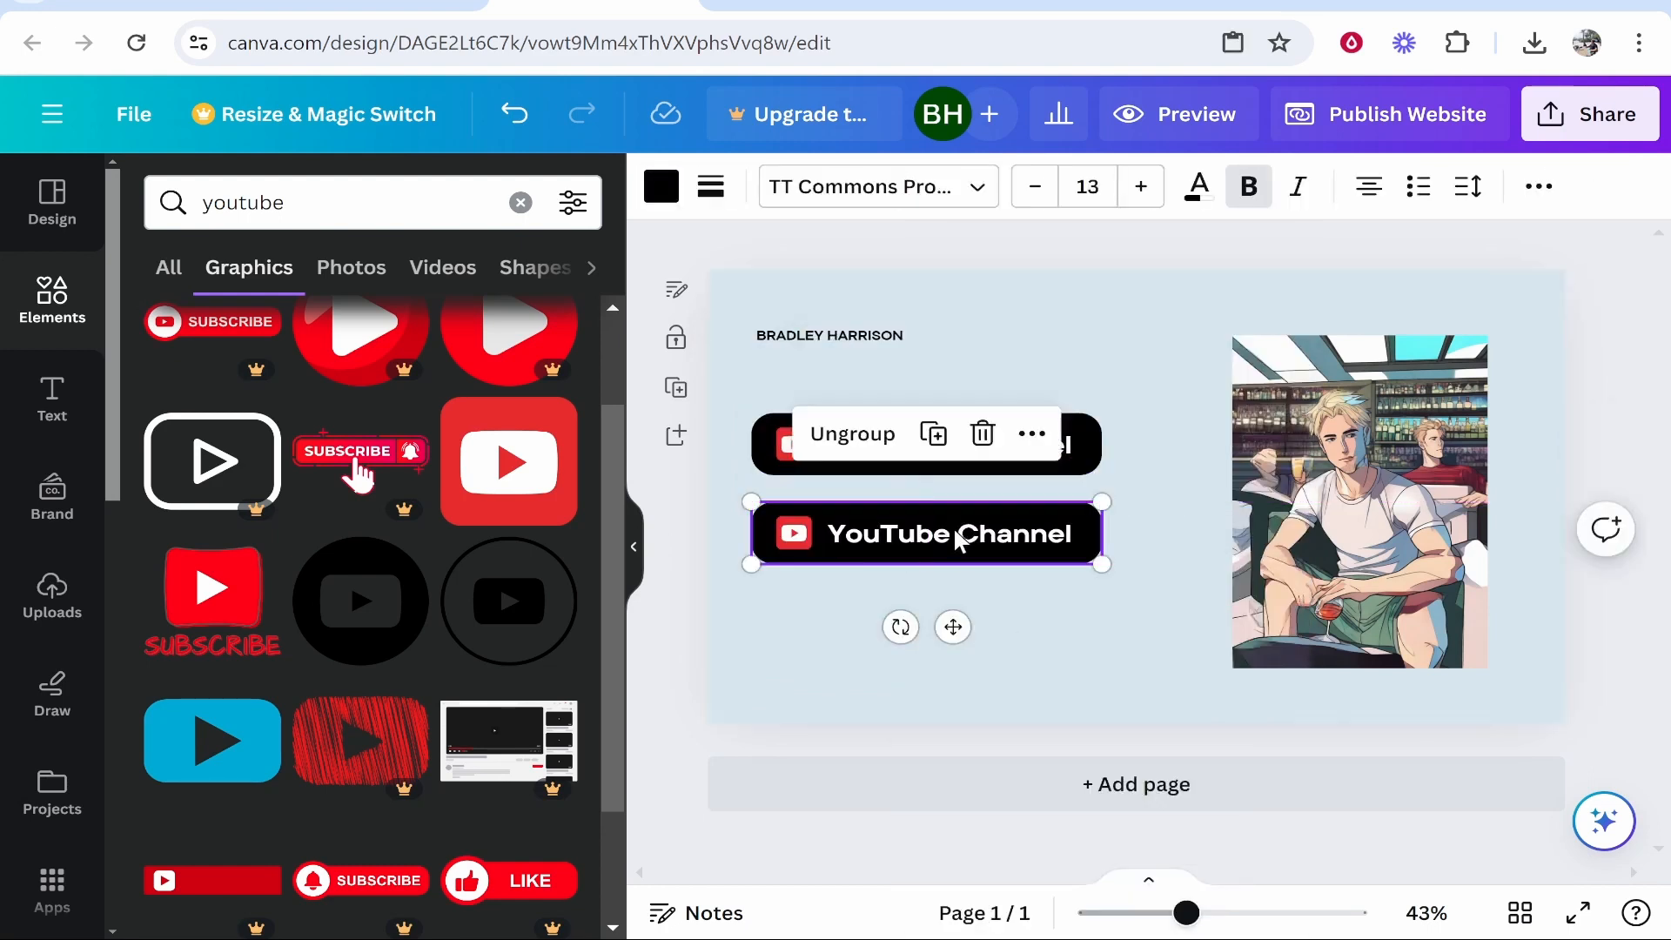
pyautogui.rightClick(963, 538)
pyautogui.click(1032, 279)
pyautogui.rightClick(1080, 538)
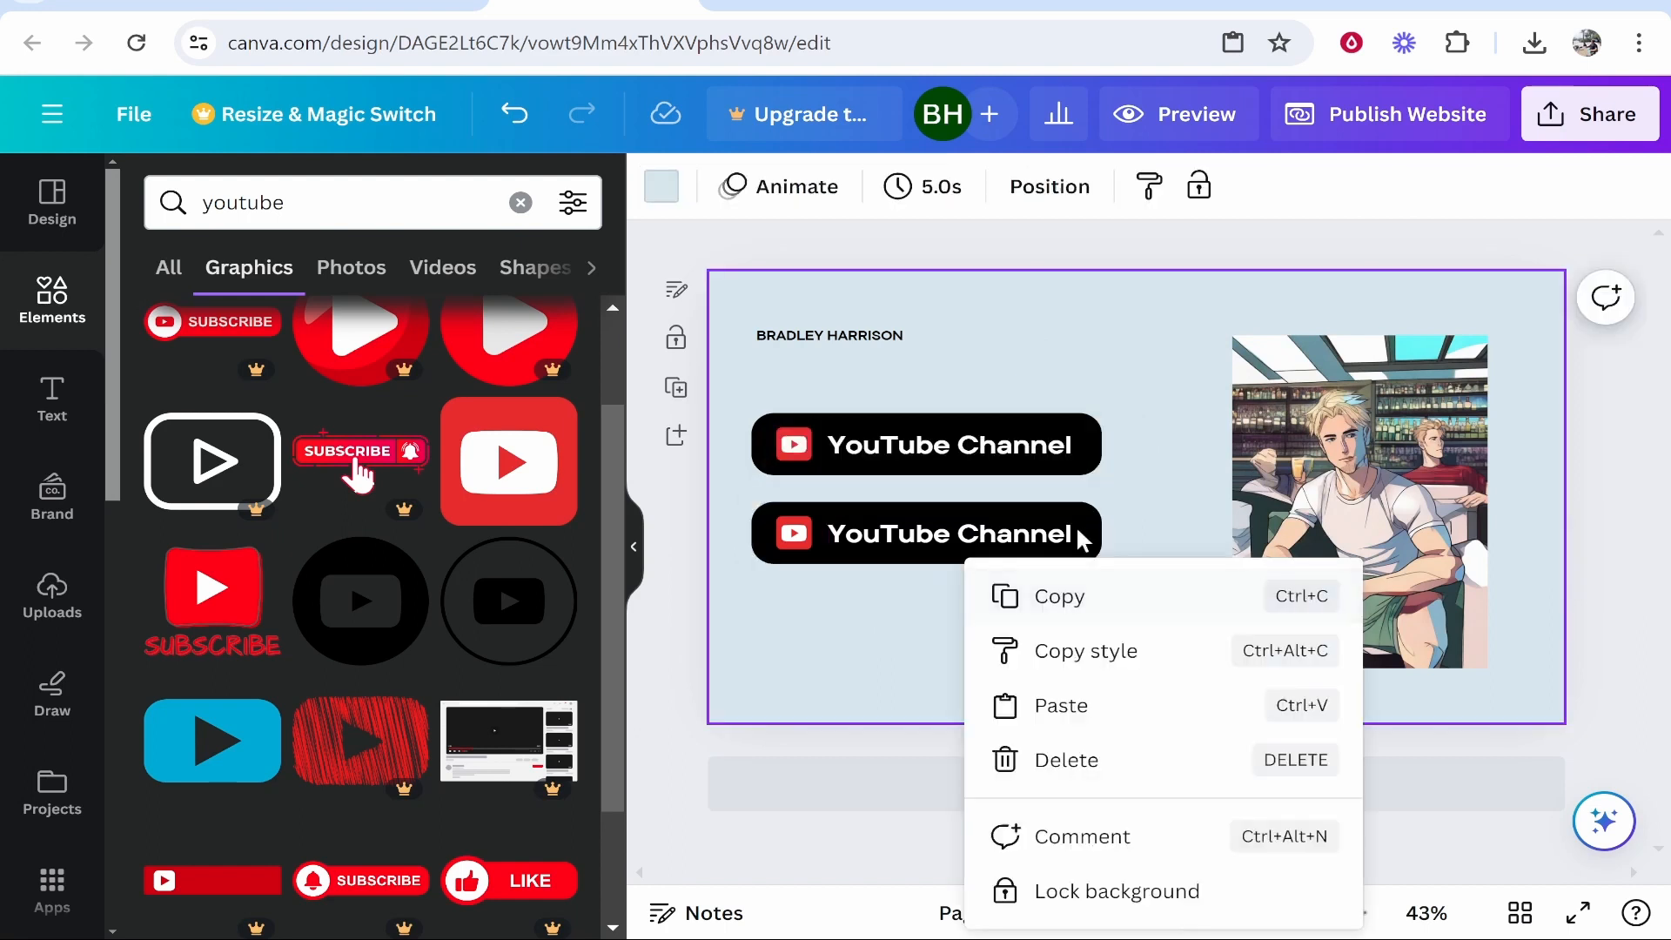
pyautogui.click(1079, 703)
pyautogui.moveTo(992, 548); pyautogui.dragTo(992, 637)
pyautogui.click(1154, 568)
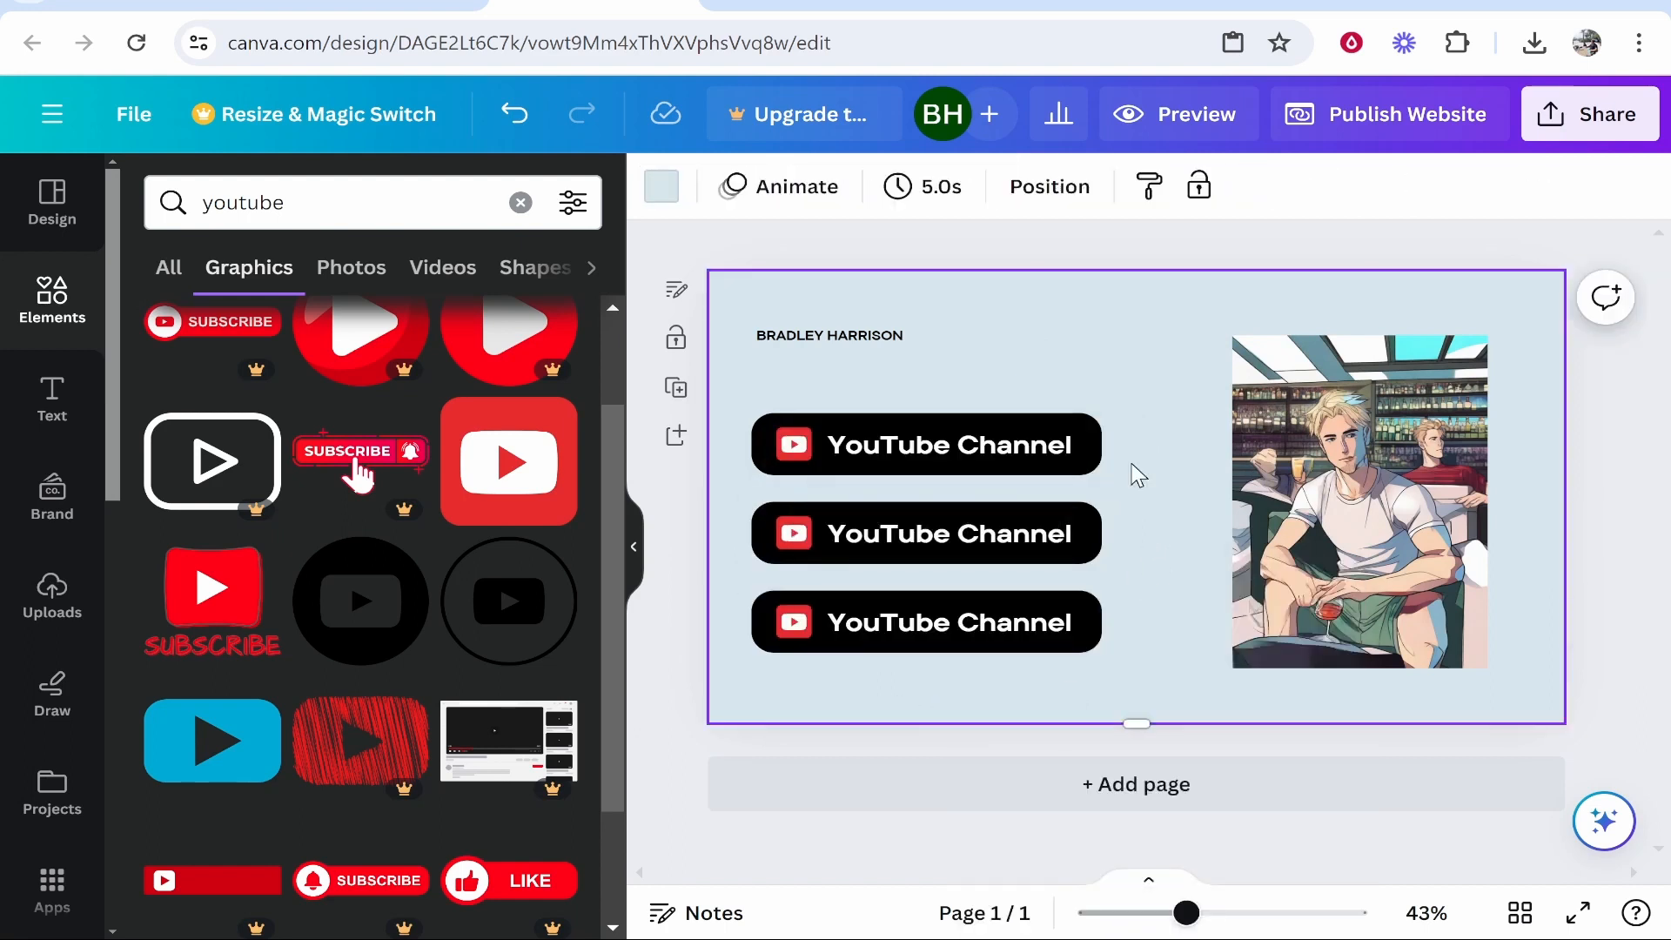
# Ungroup the middle copy, relabel it 'Facebook', and narrow its bar.
pyautogui.click(942, 533)
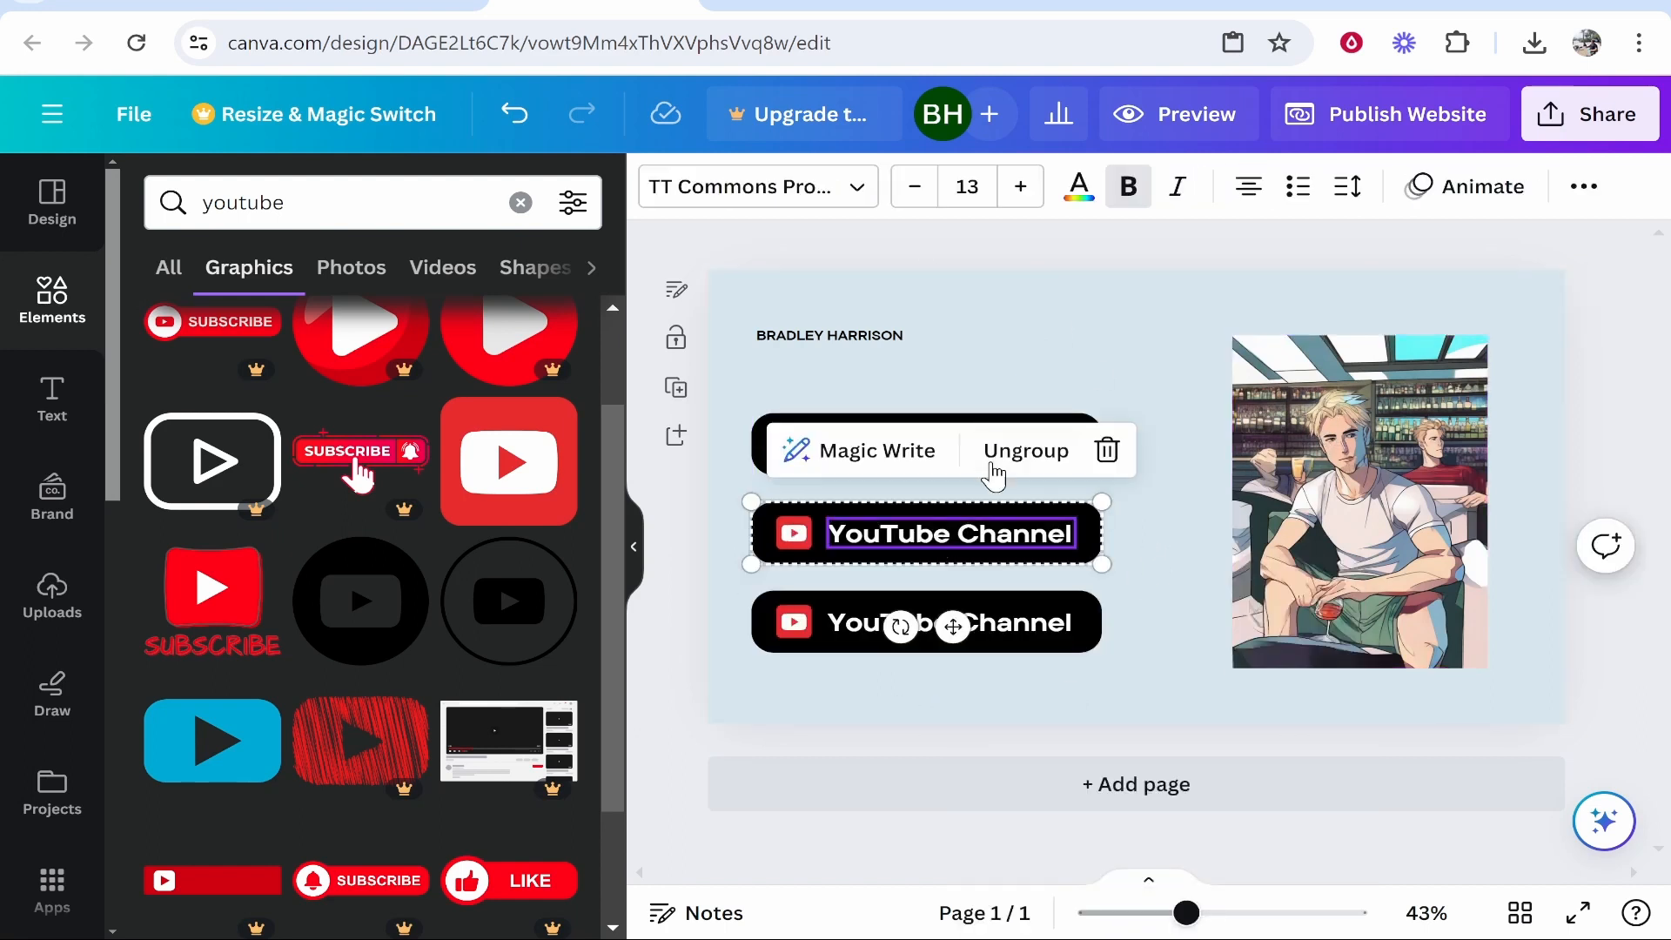
pyautogui.click(994, 476)
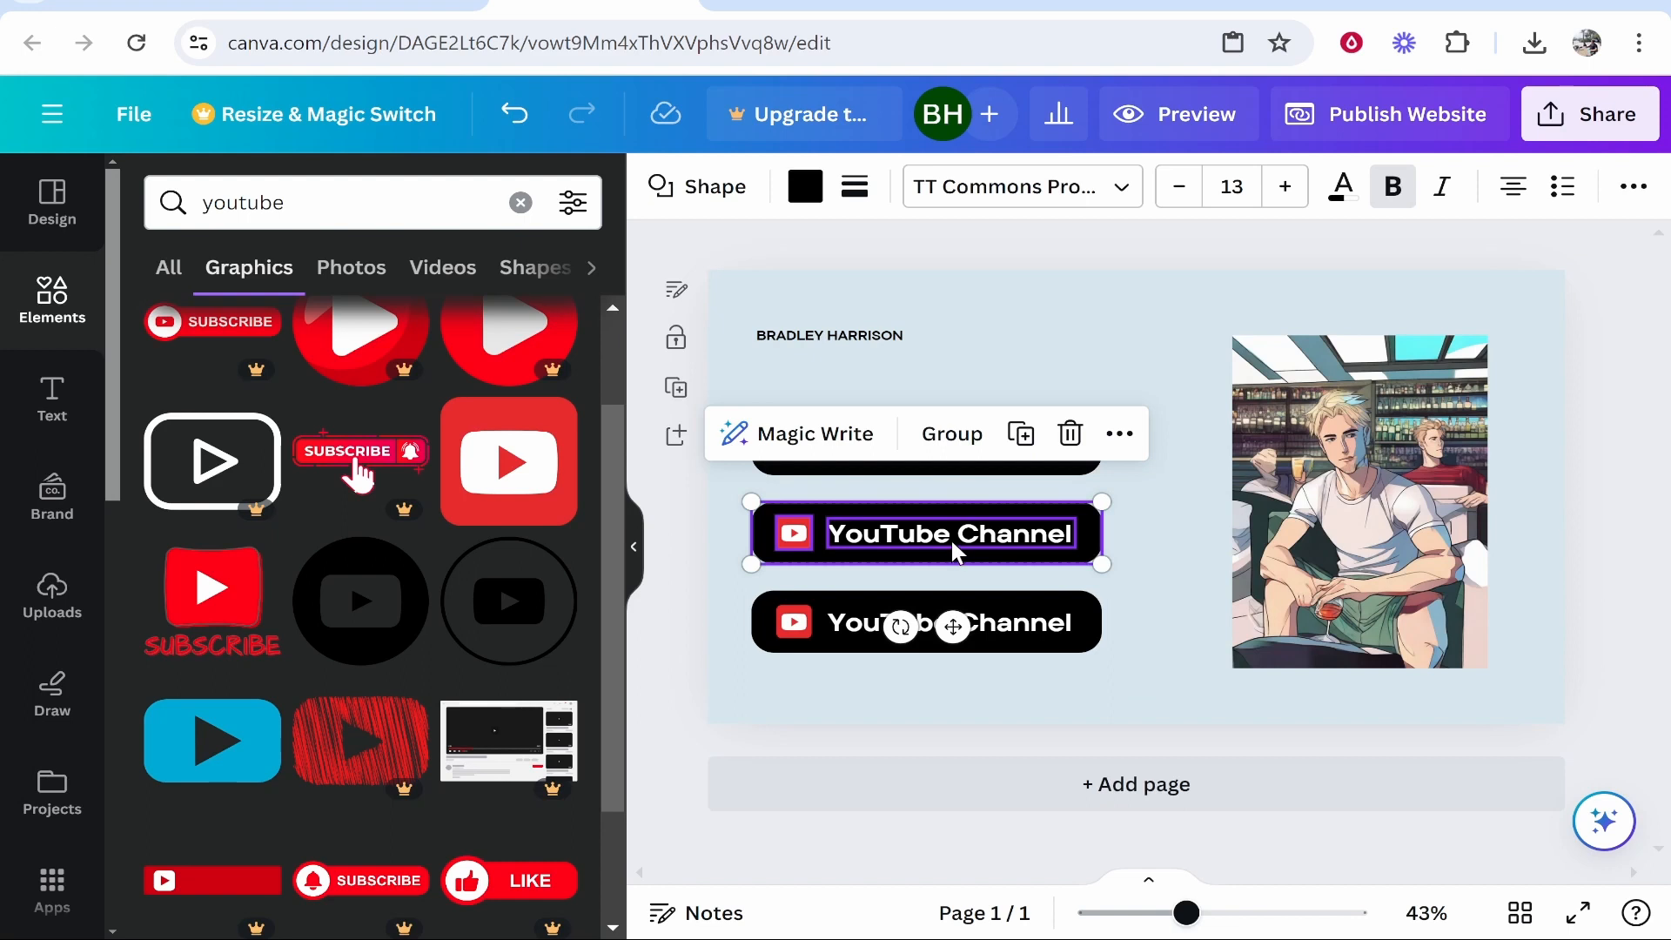
pyautogui.click(797, 541)
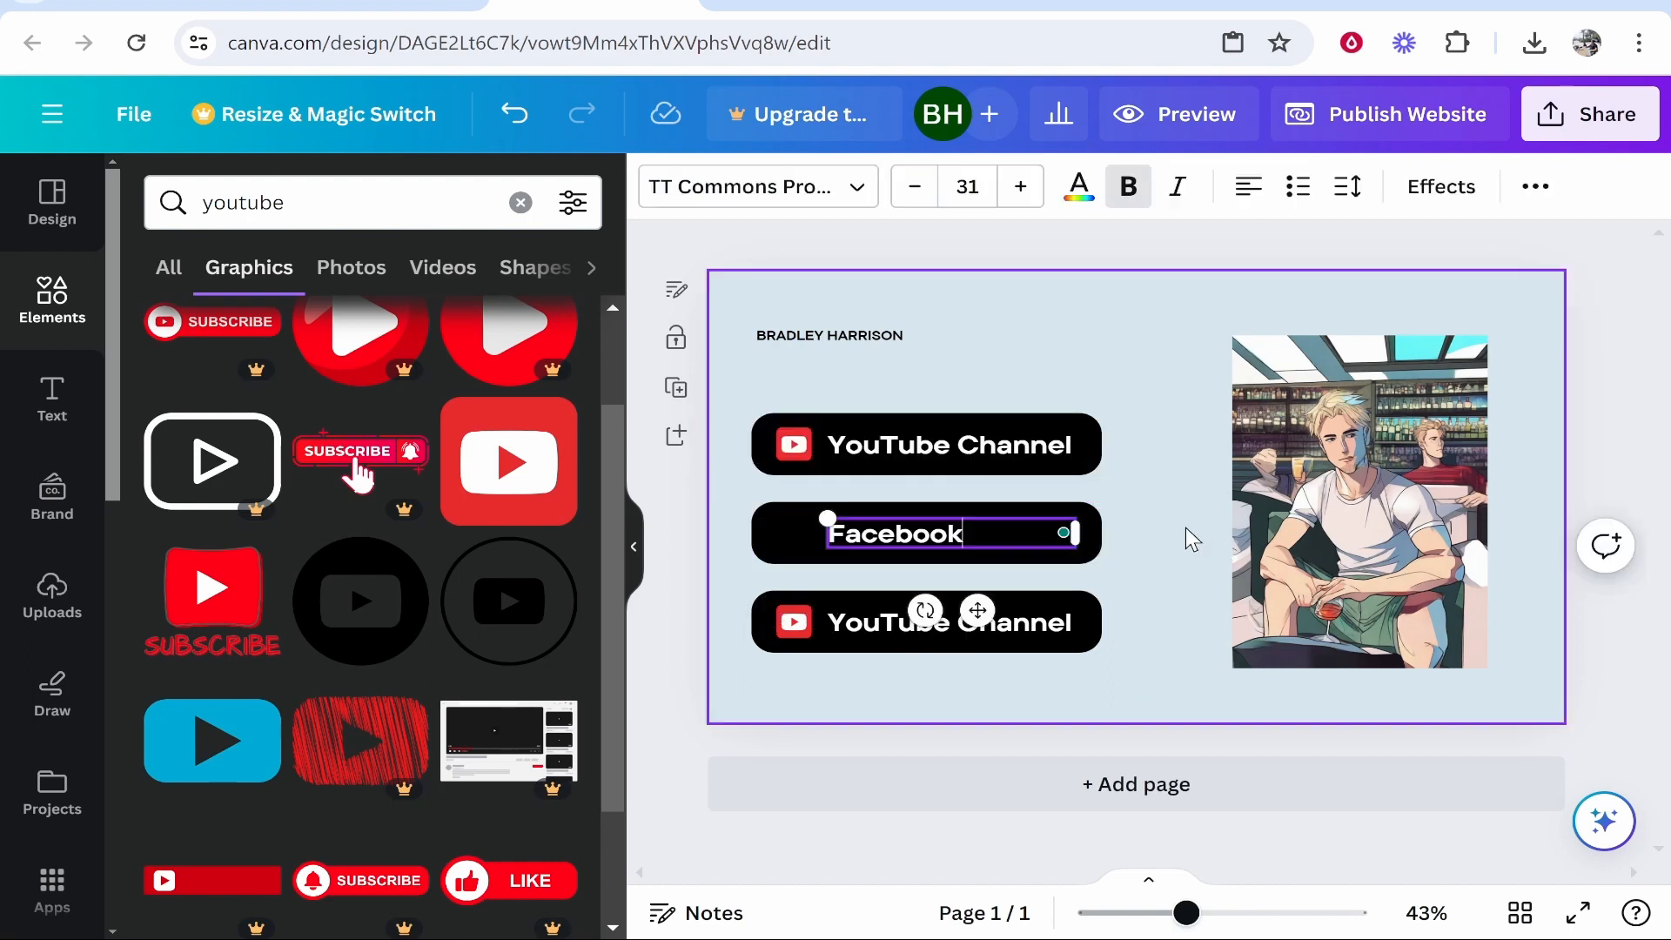
pyautogui.click(1130, 535)
pyautogui.click(1095, 530)
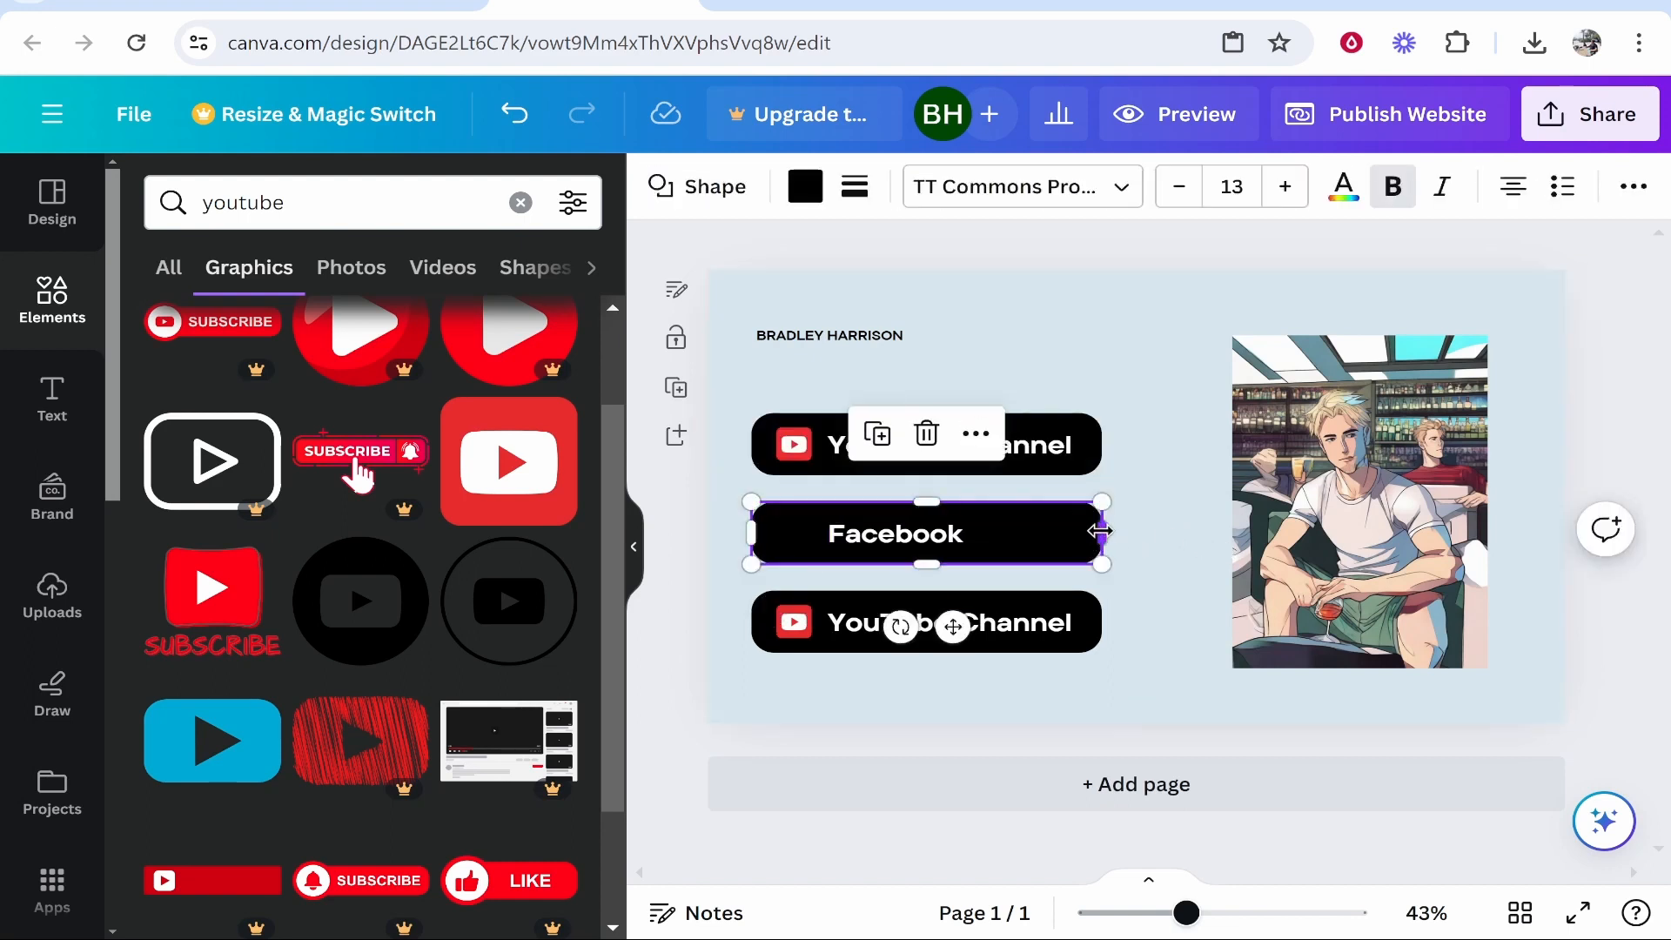
pyautogui.moveTo(1100, 531); pyautogui.dragTo(980, 539)
pyautogui.click(1052, 532)
# Delete the YouTube icon from the bottom button.
pyautogui.click(1079, 570)
pyautogui.doubleClick(1024, 631)
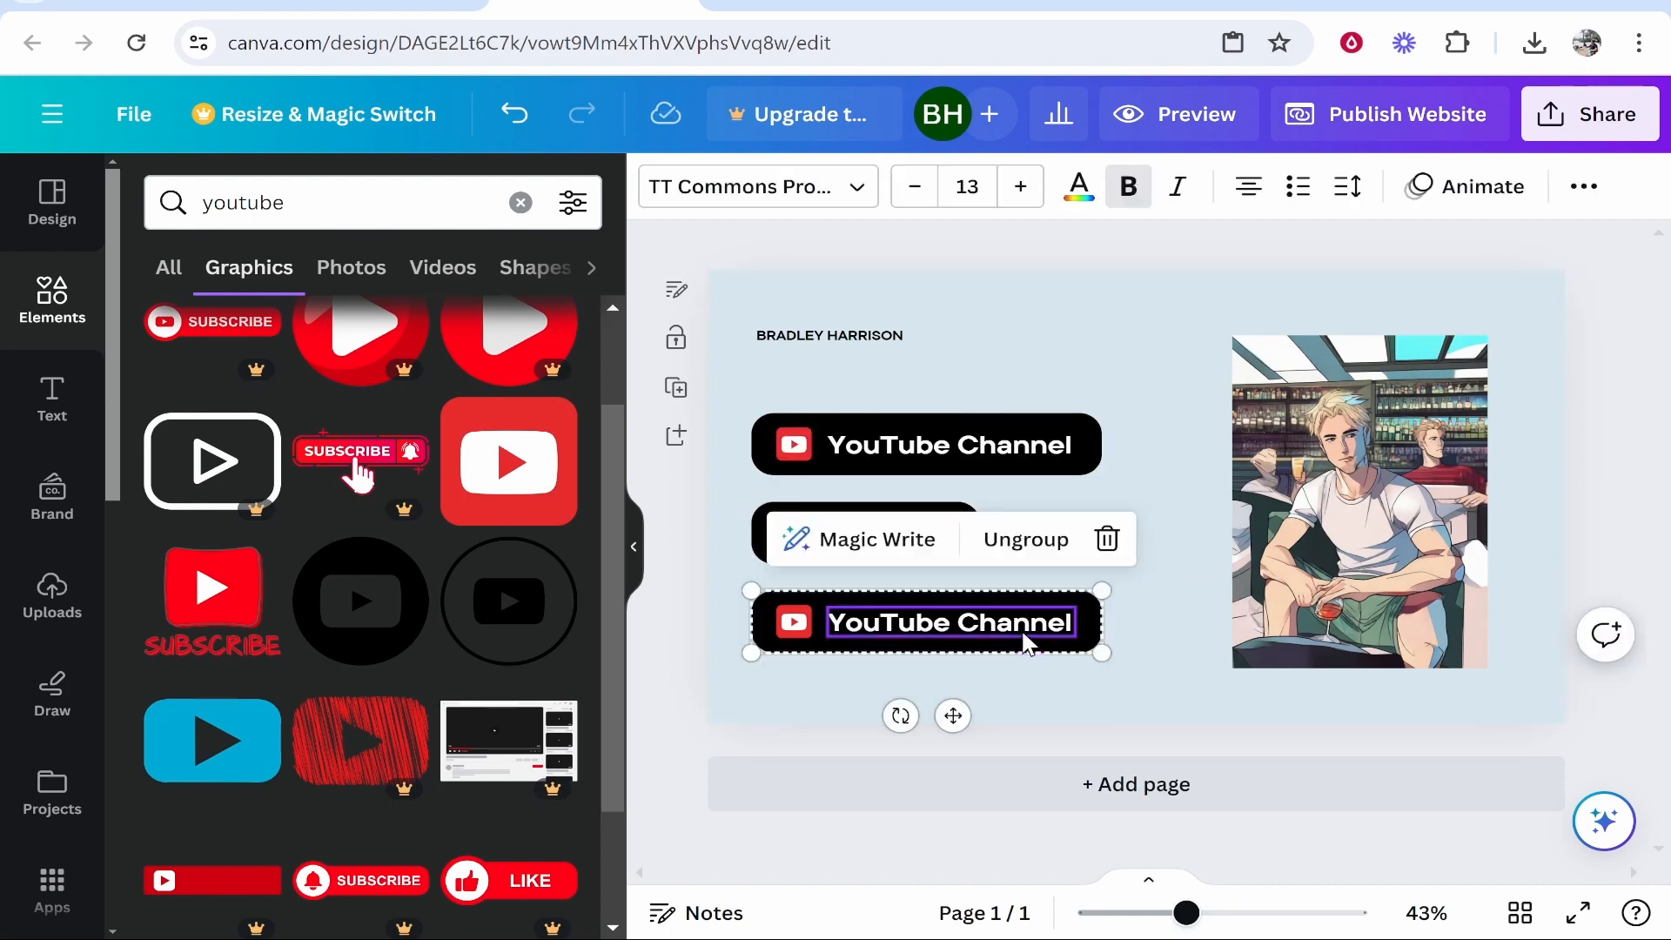
pyautogui.rightClick(1025, 623)
pyautogui.click(1011, 676)
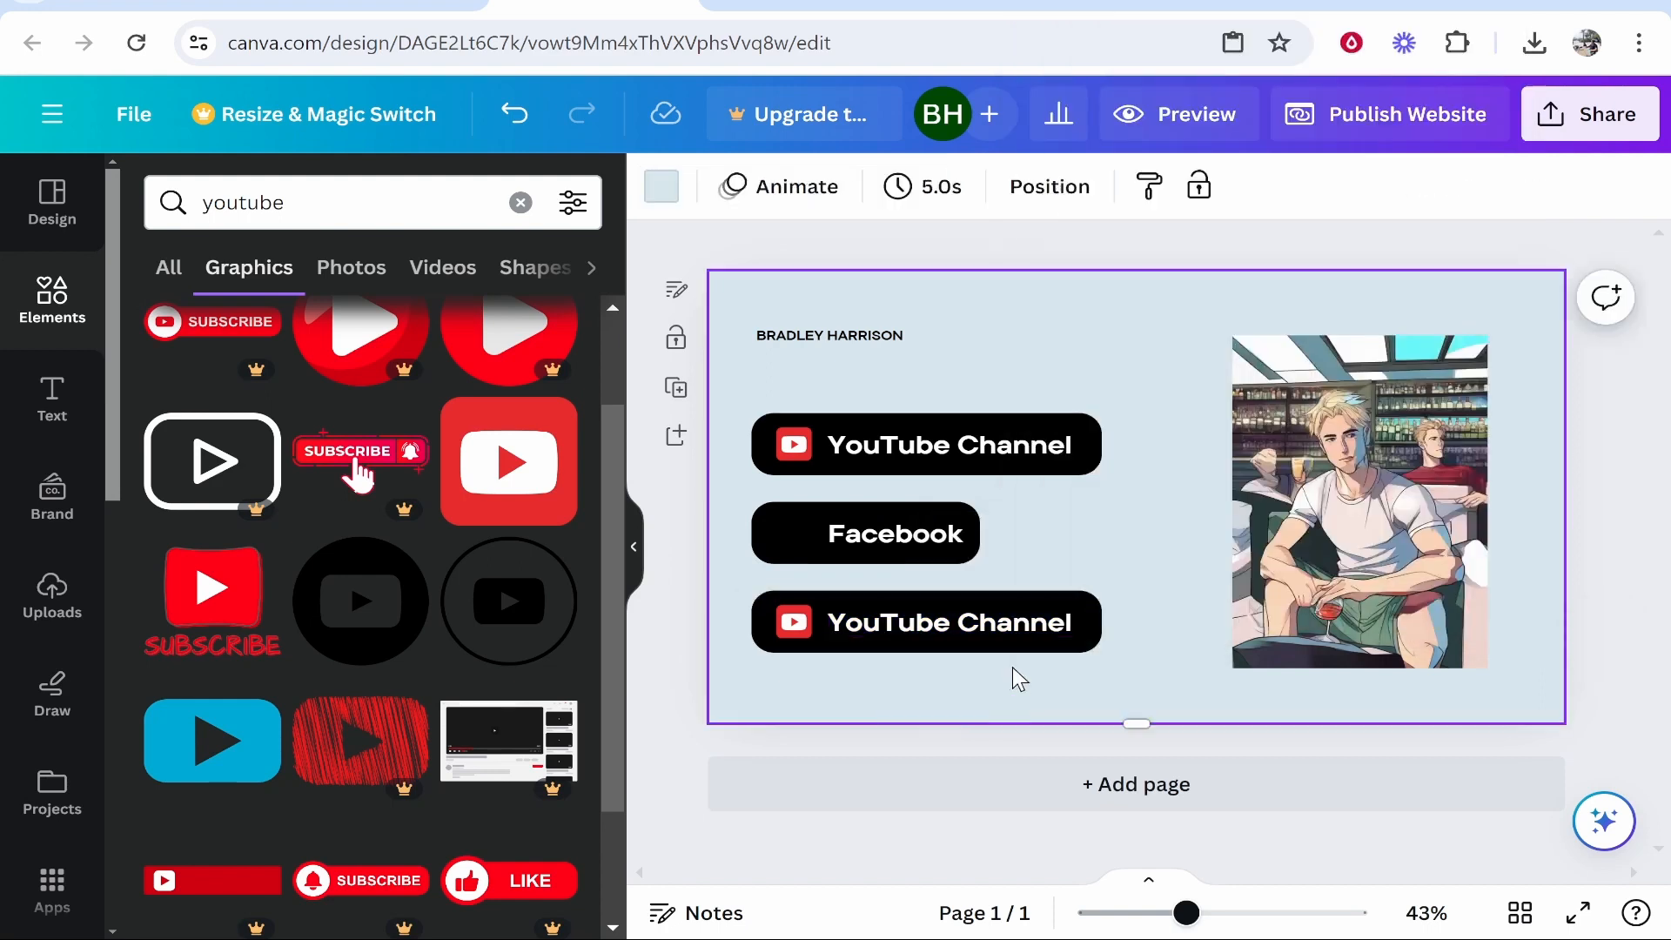
pyautogui.click(1064, 634)
pyautogui.click(794, 622)
pyautogui.press('Delete')
# Relabel the bottom button 'Twitch' and narrow its bar to fit the label.
pyautogui.click(881, 633)
pyautogui.click(889, 628)
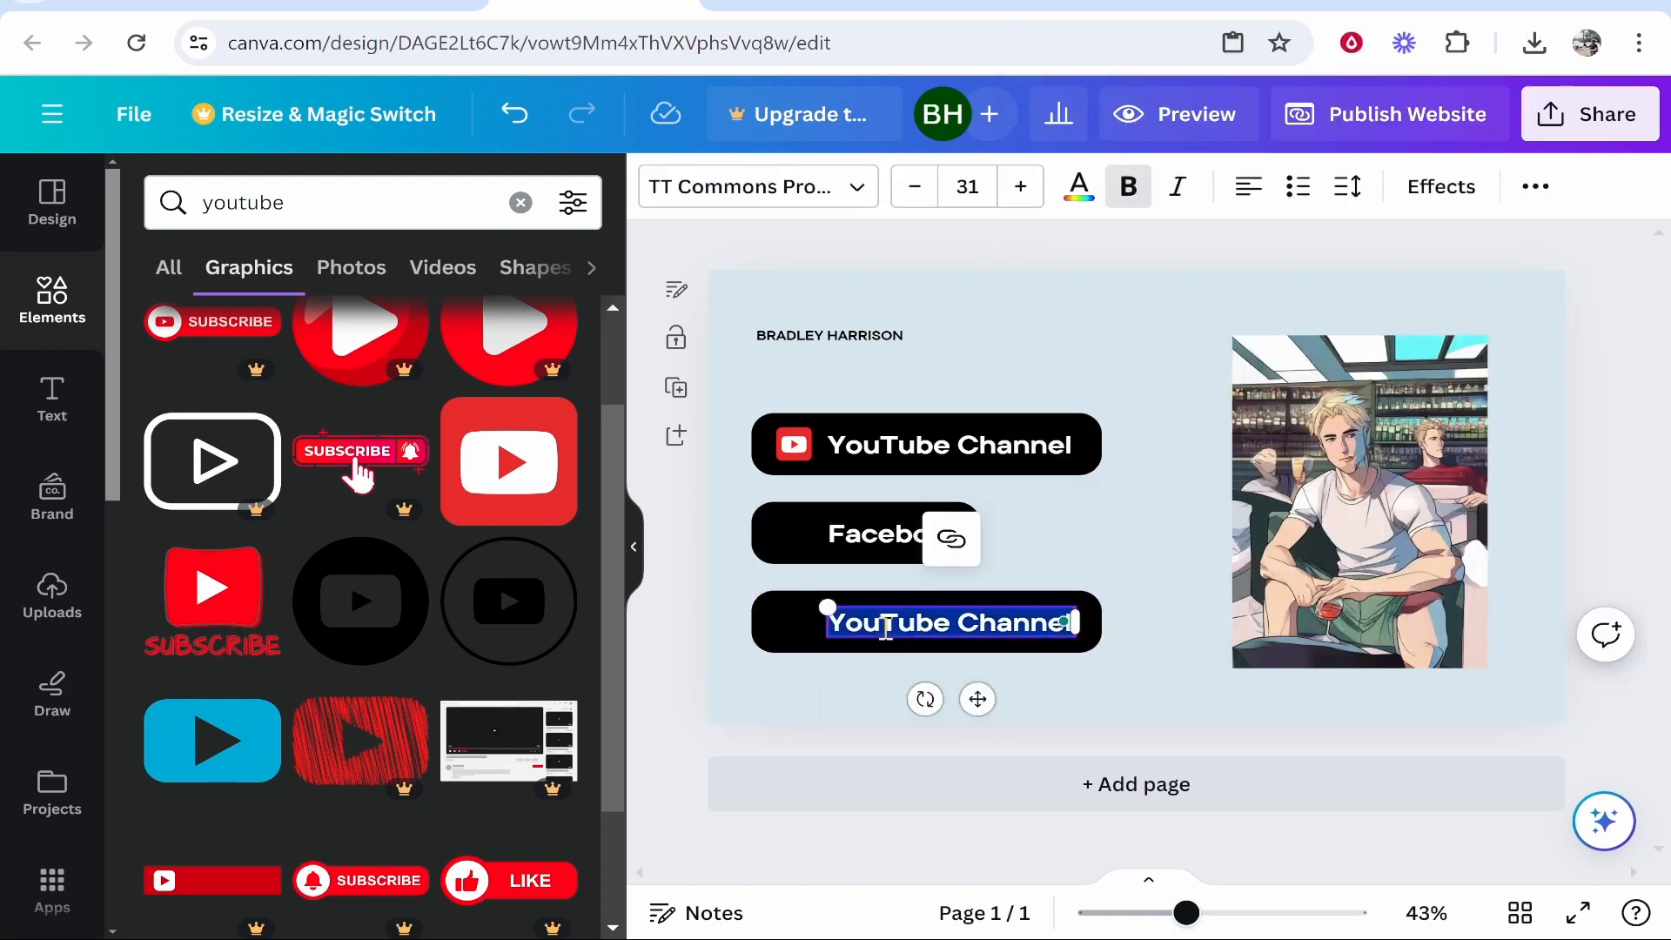
pyautogui.write('Twitch')
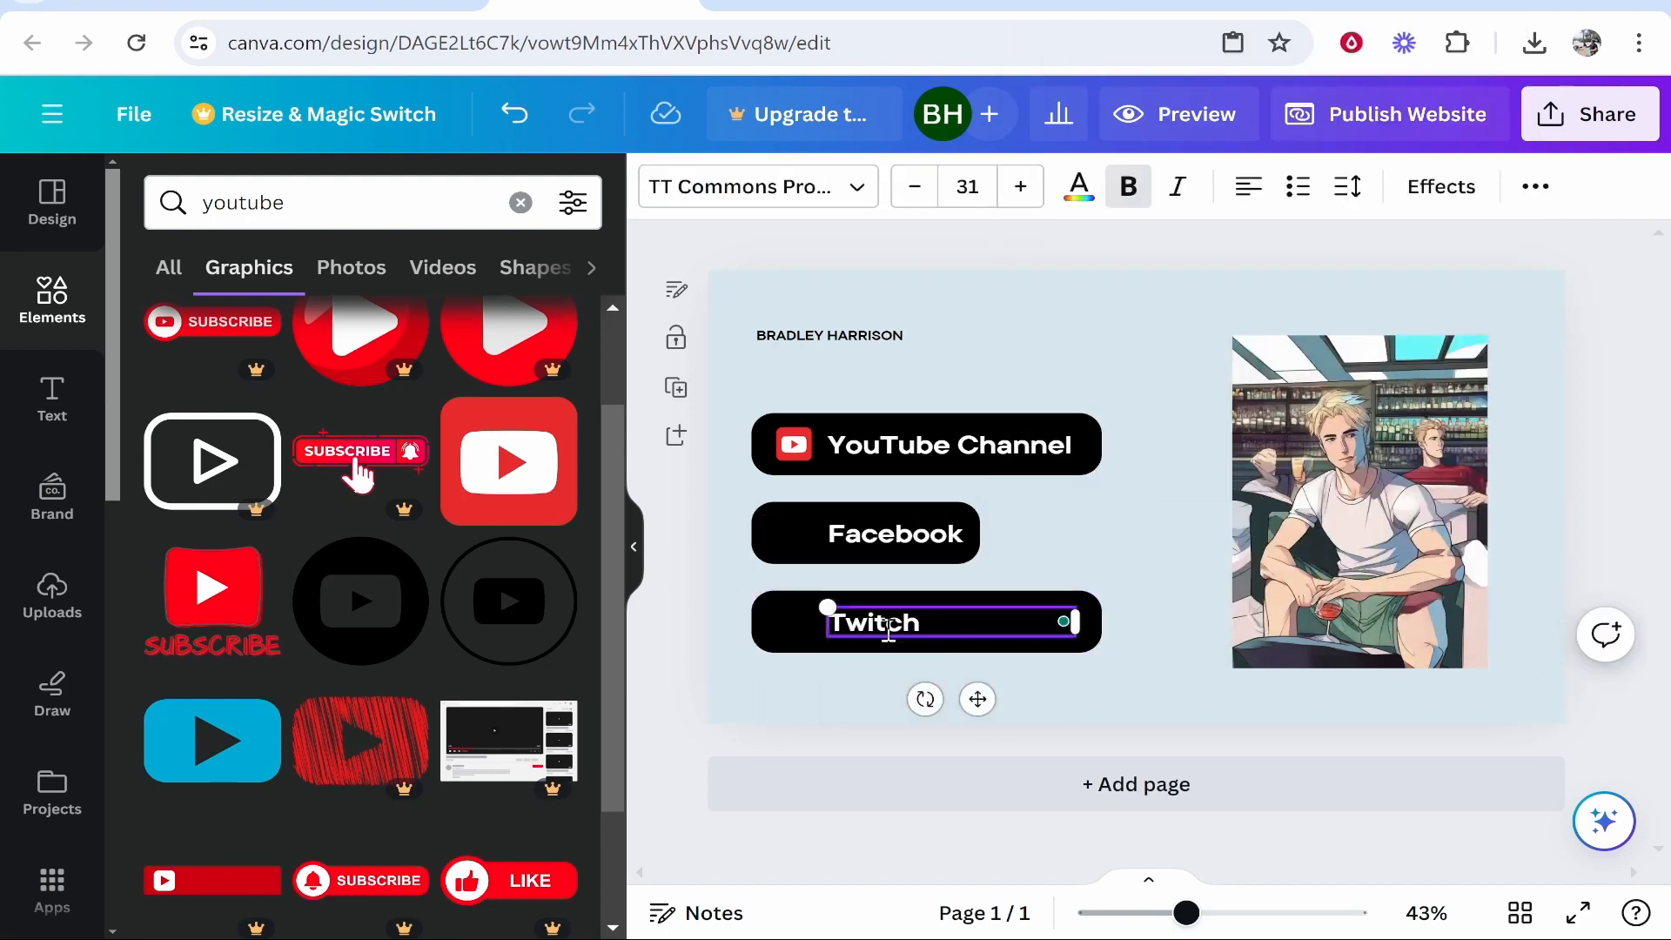
pyautogui.click(1144, 533)
pyautogui.click(1064, 624)
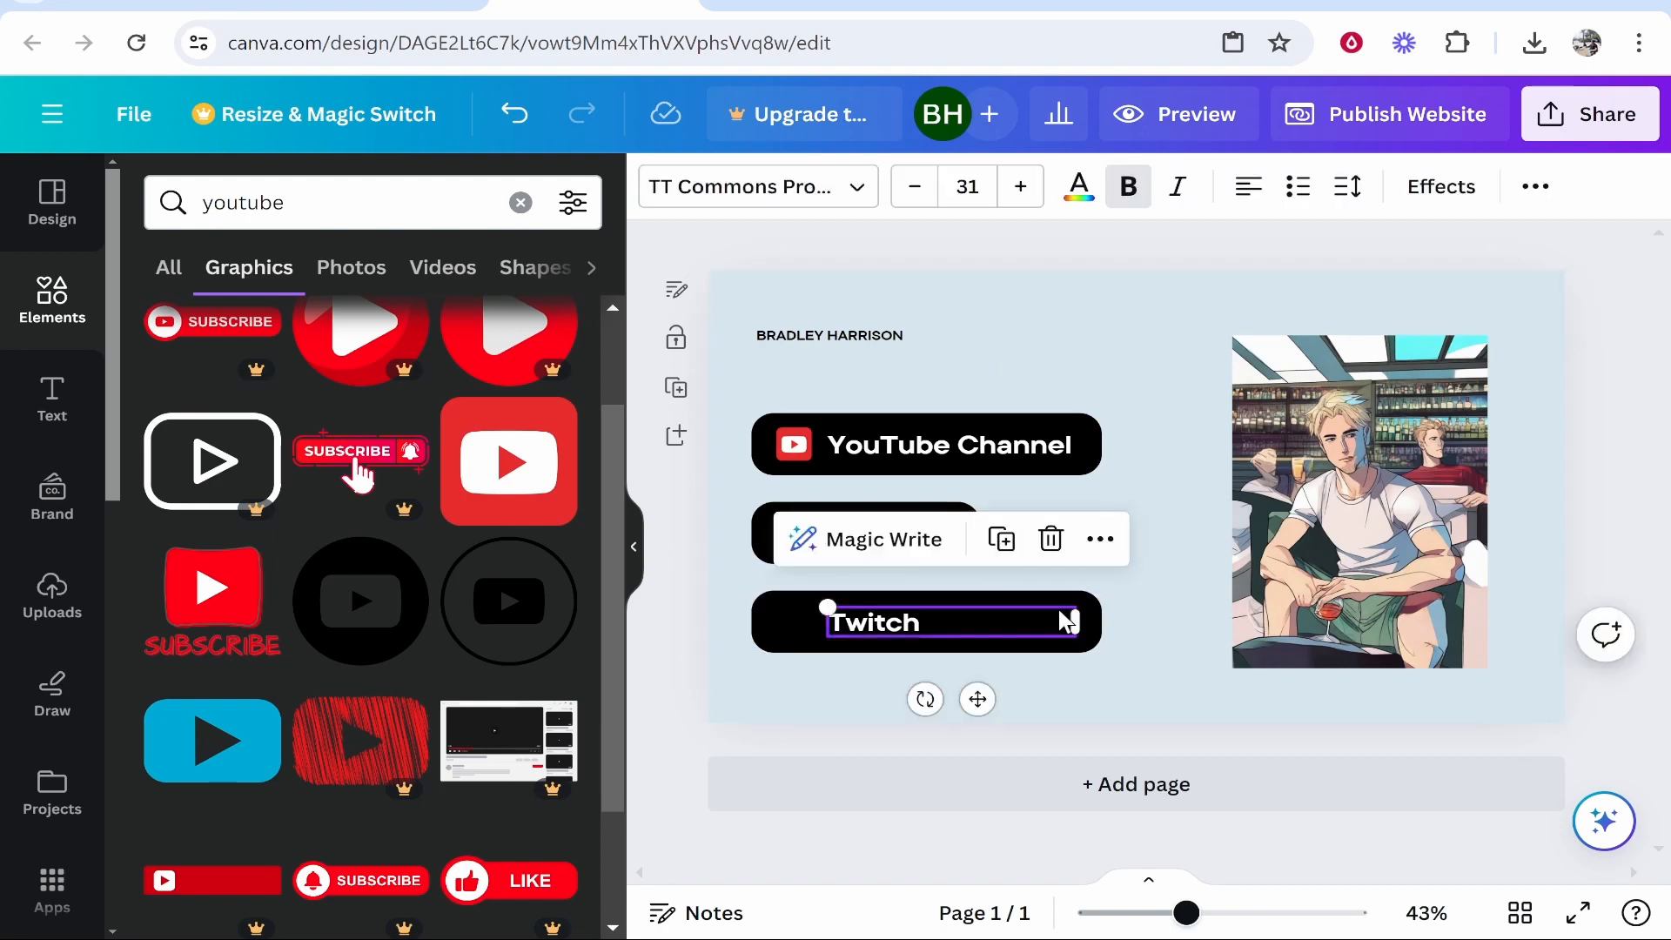
pyautogui.click(1059, 664)
pyautogui.click(1027, 651)
pyautogui.moveTo(1108, 636); pyautogui.dragTo(939, 636)
pyautogui.click(1031, 684)
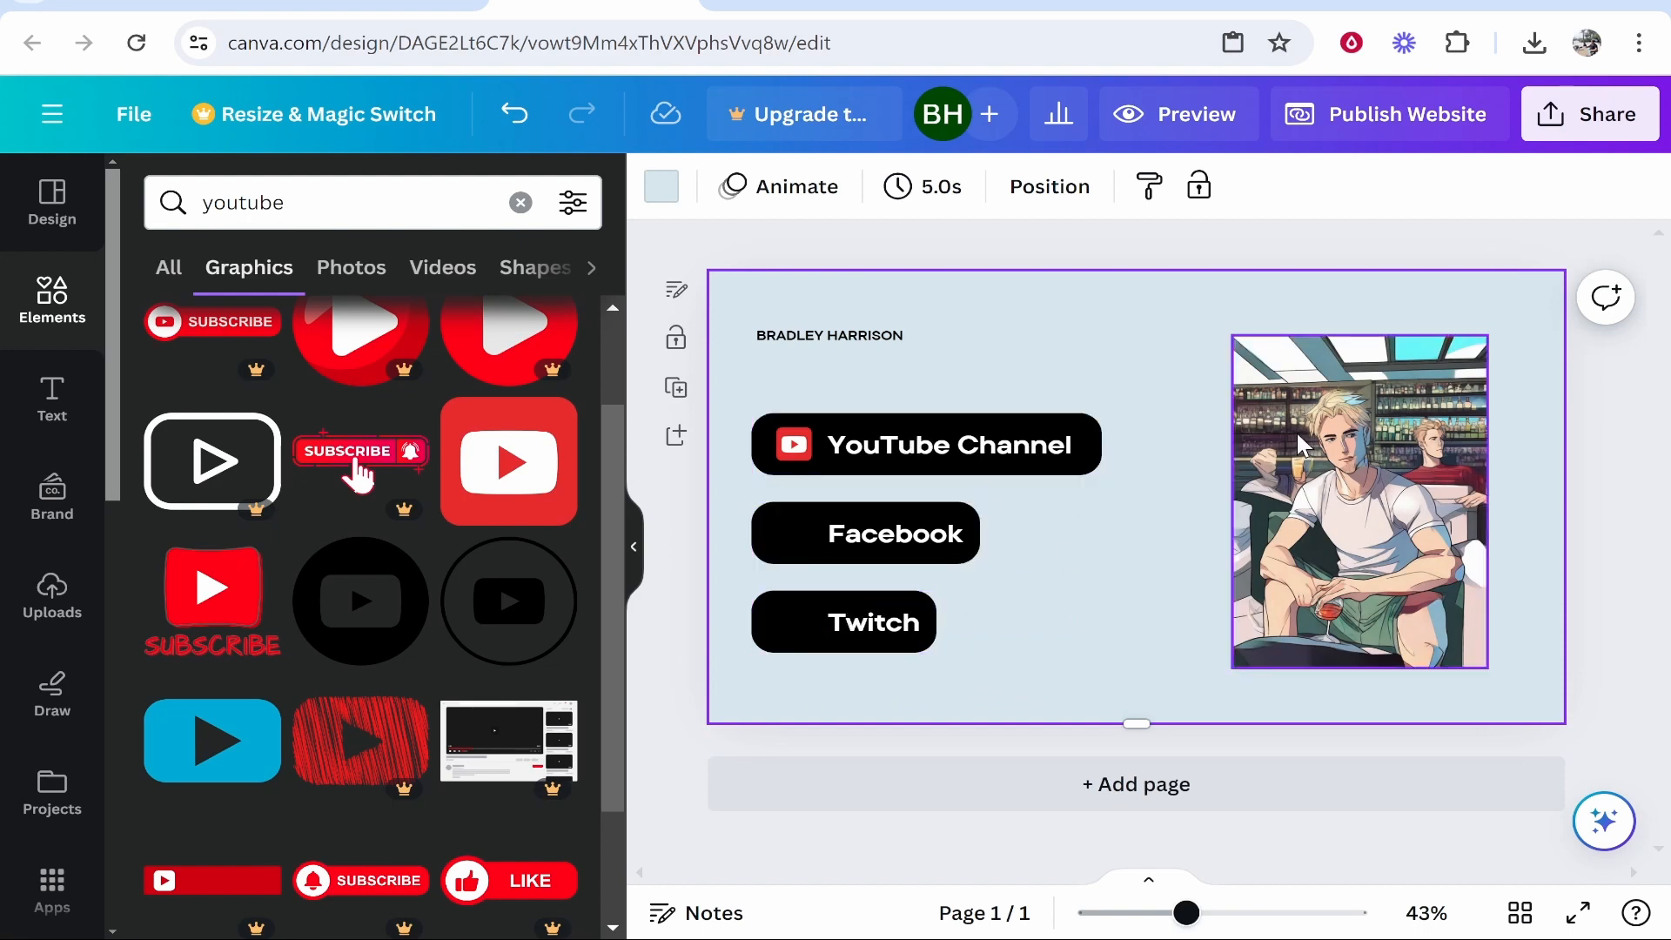
# Apply the Wipe animation to the anime portrait.
pyautogui.click(1363, 442)
pyautogui.click(1044, 187)
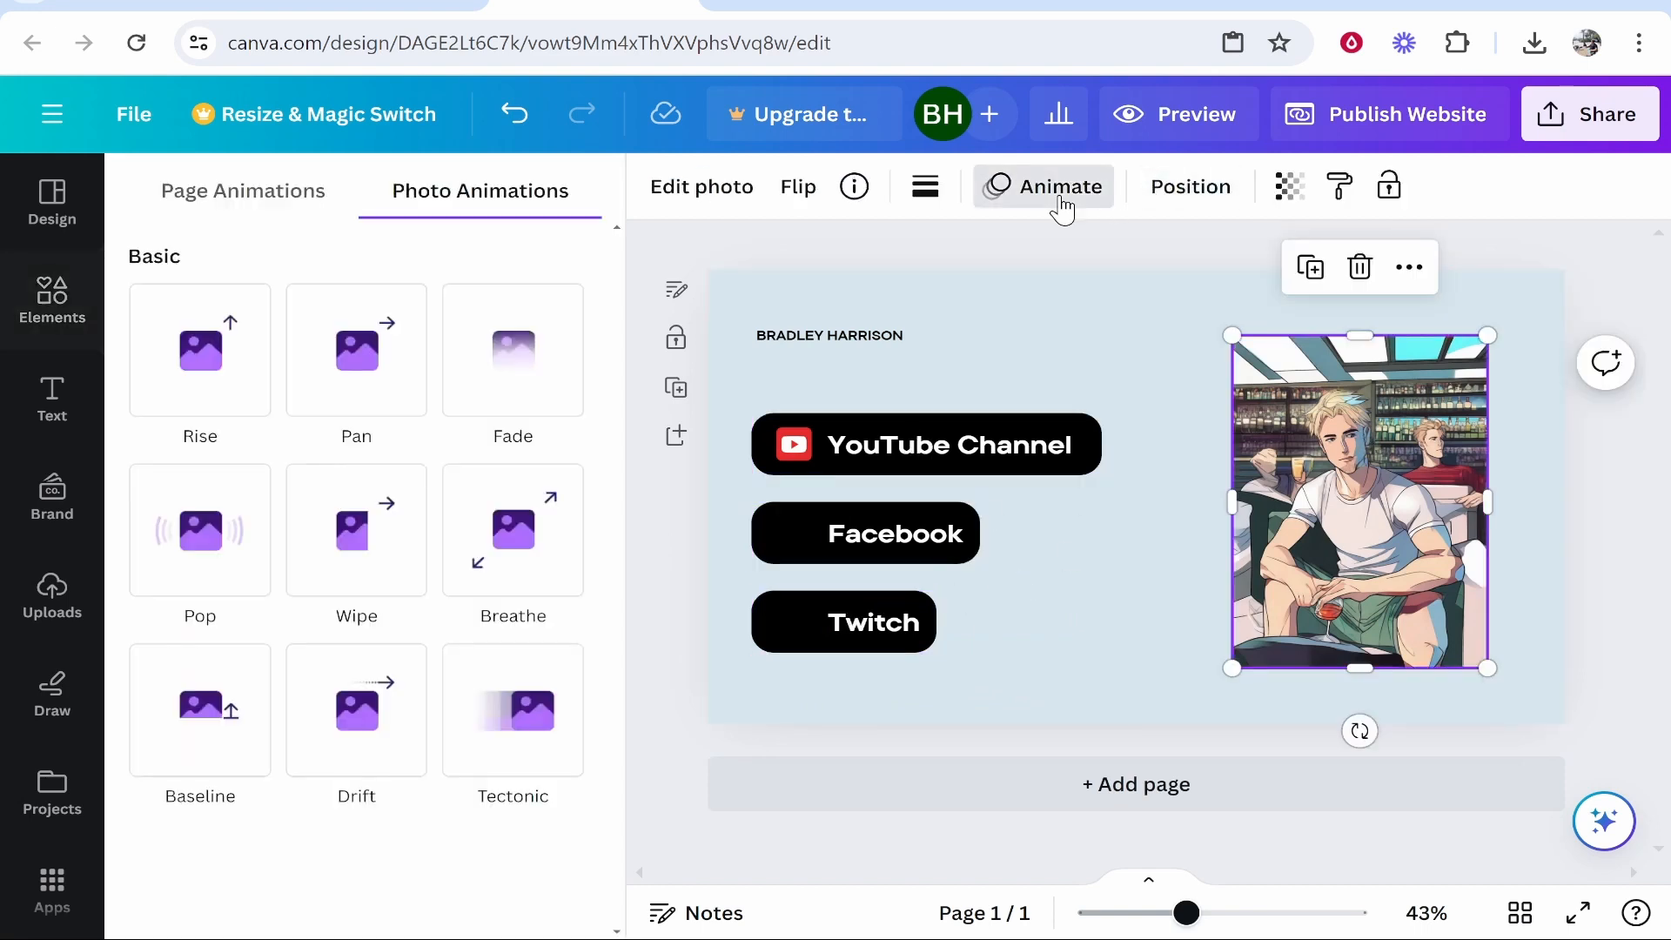
pyautogui.click(354, 522)
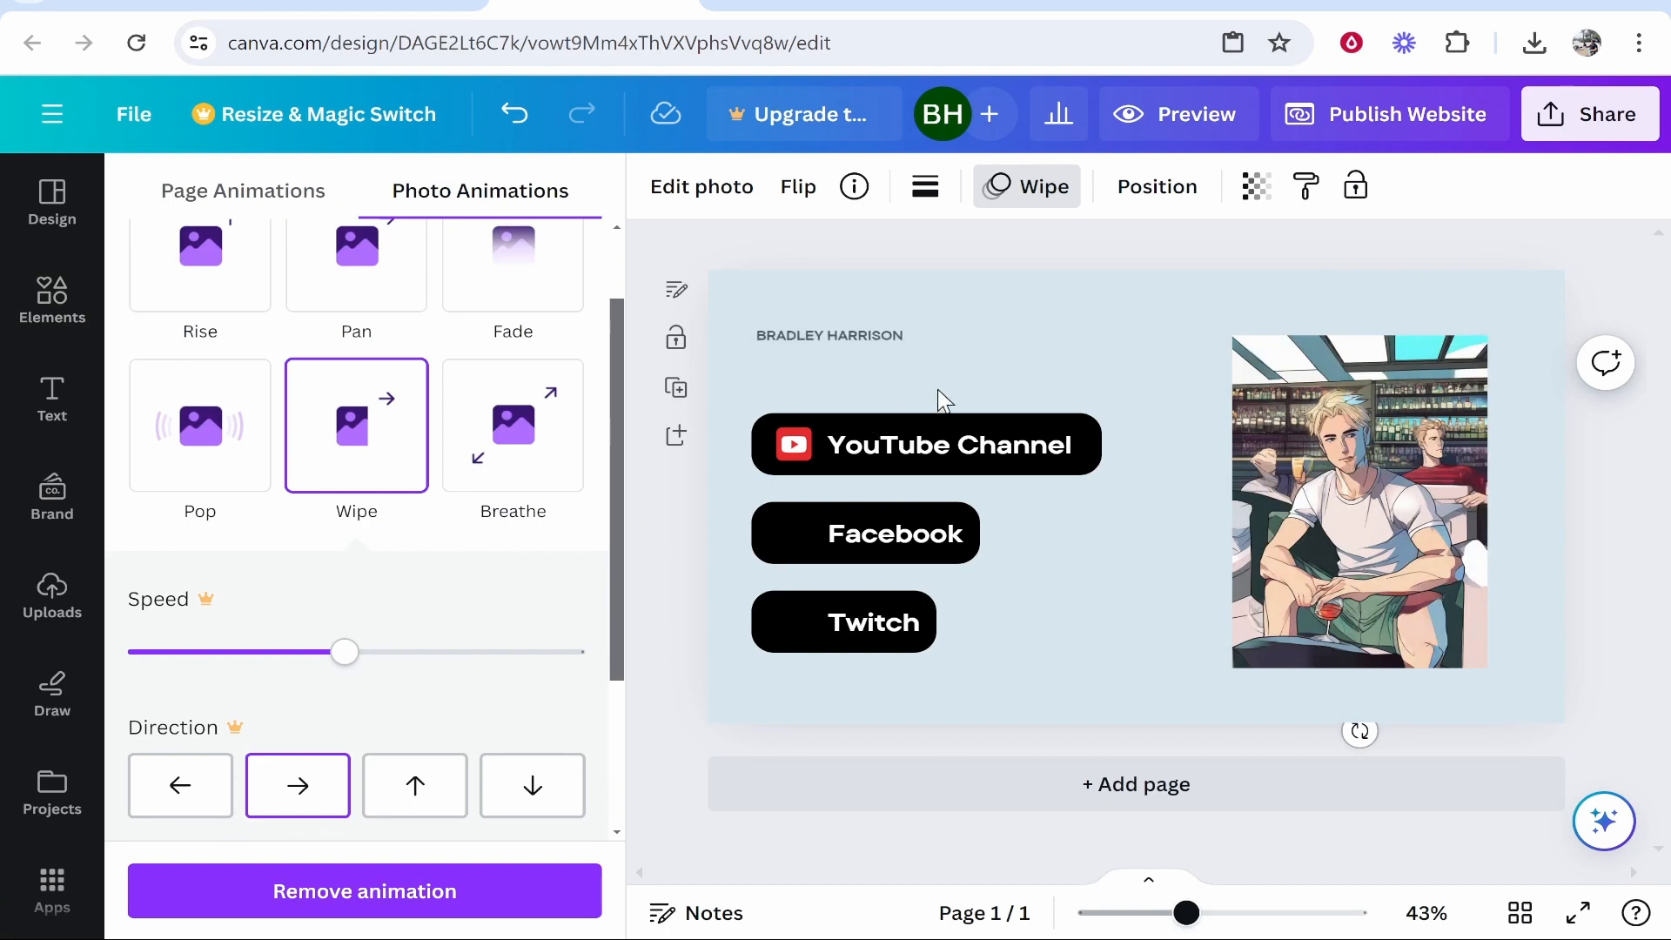
# Enlarge the name heading to font size 26.
pyautogui.click(834, 337)
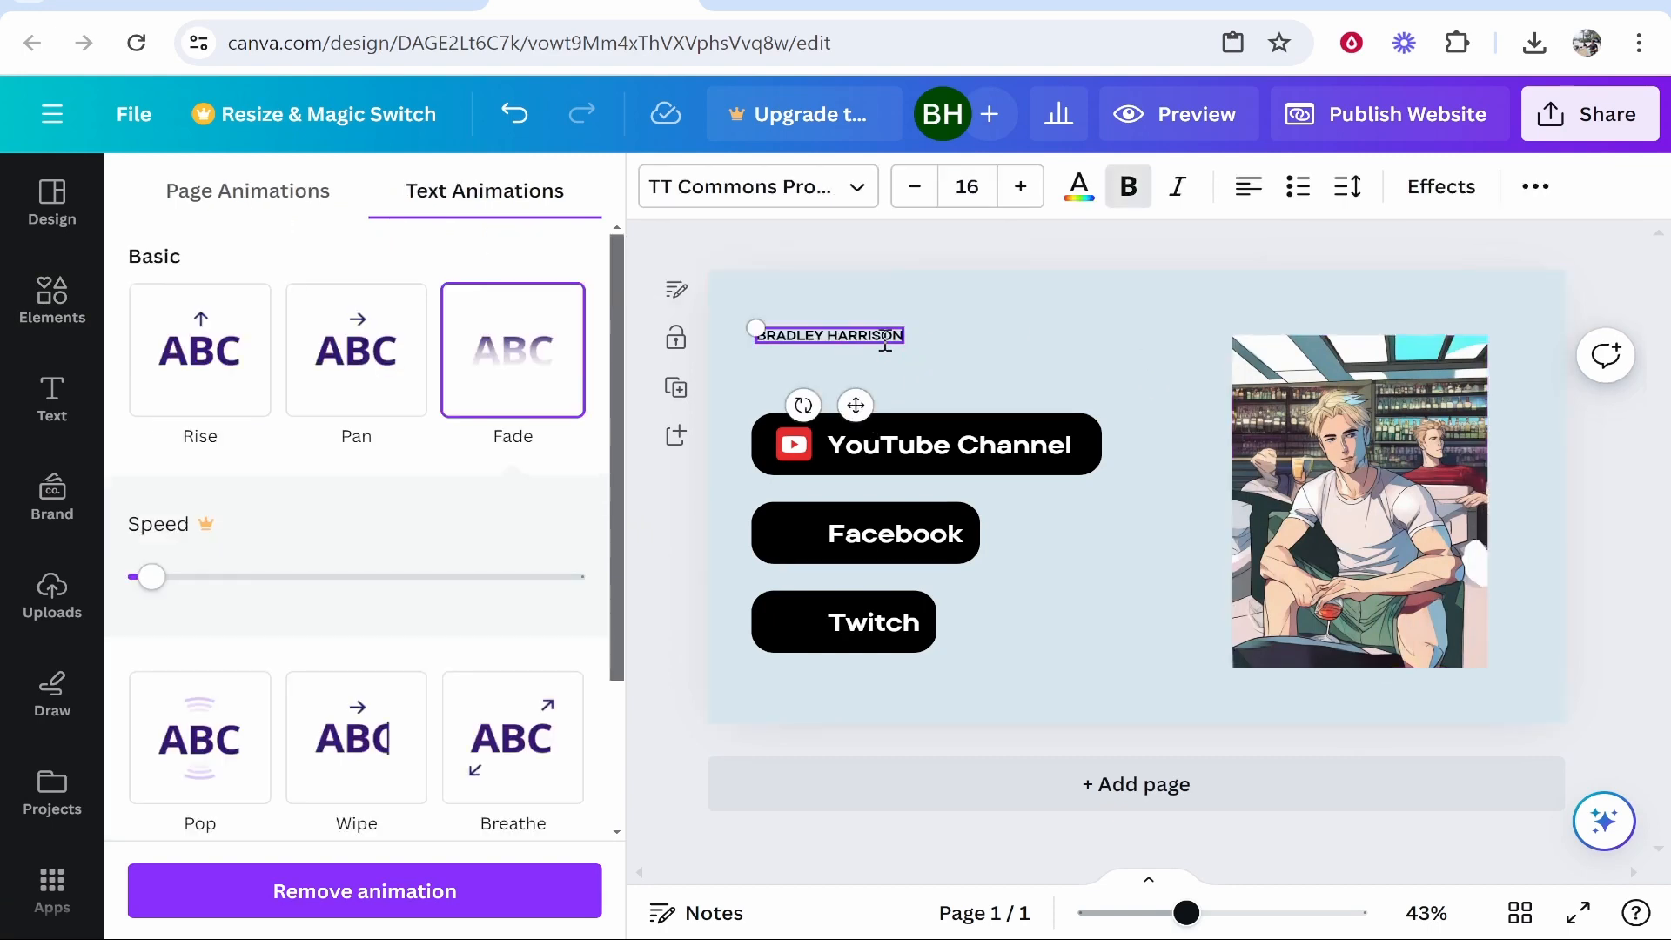
pyautogui.click(888, 366)
pyautogui.moveTo(756, 337); pyautogui.dragTo(897, 337)
pyautogui.click(1019, 187)
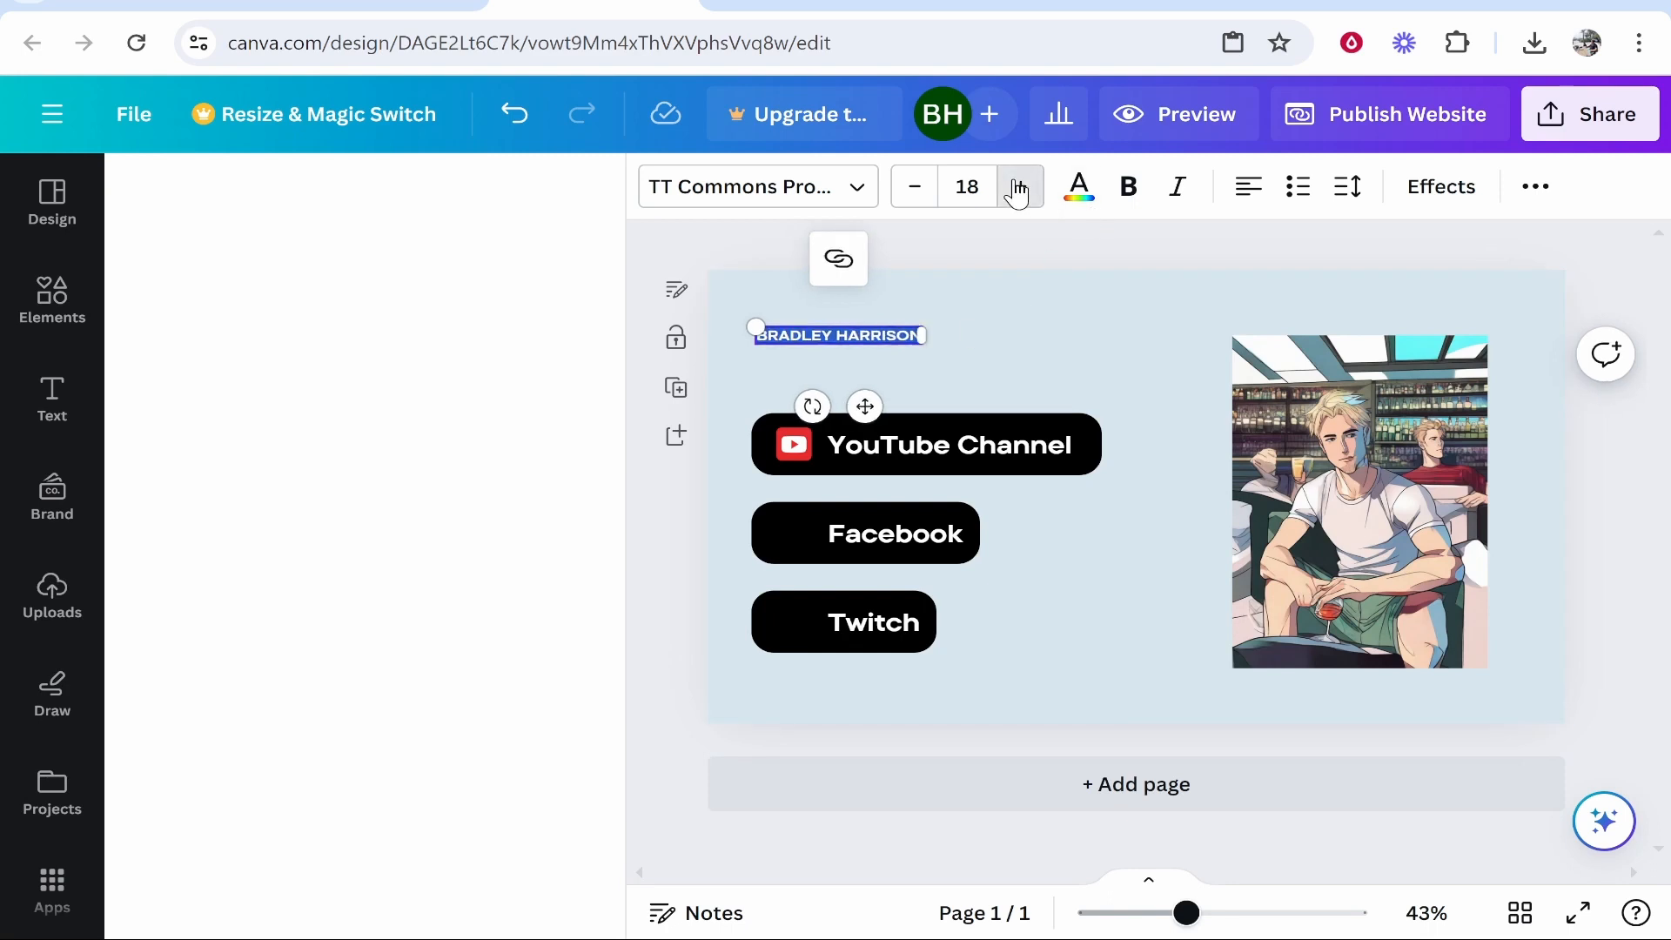
pyautogui.click(1019, 188)
pyautogui.click(1018, 187)
pyautogui.click(719, 381)
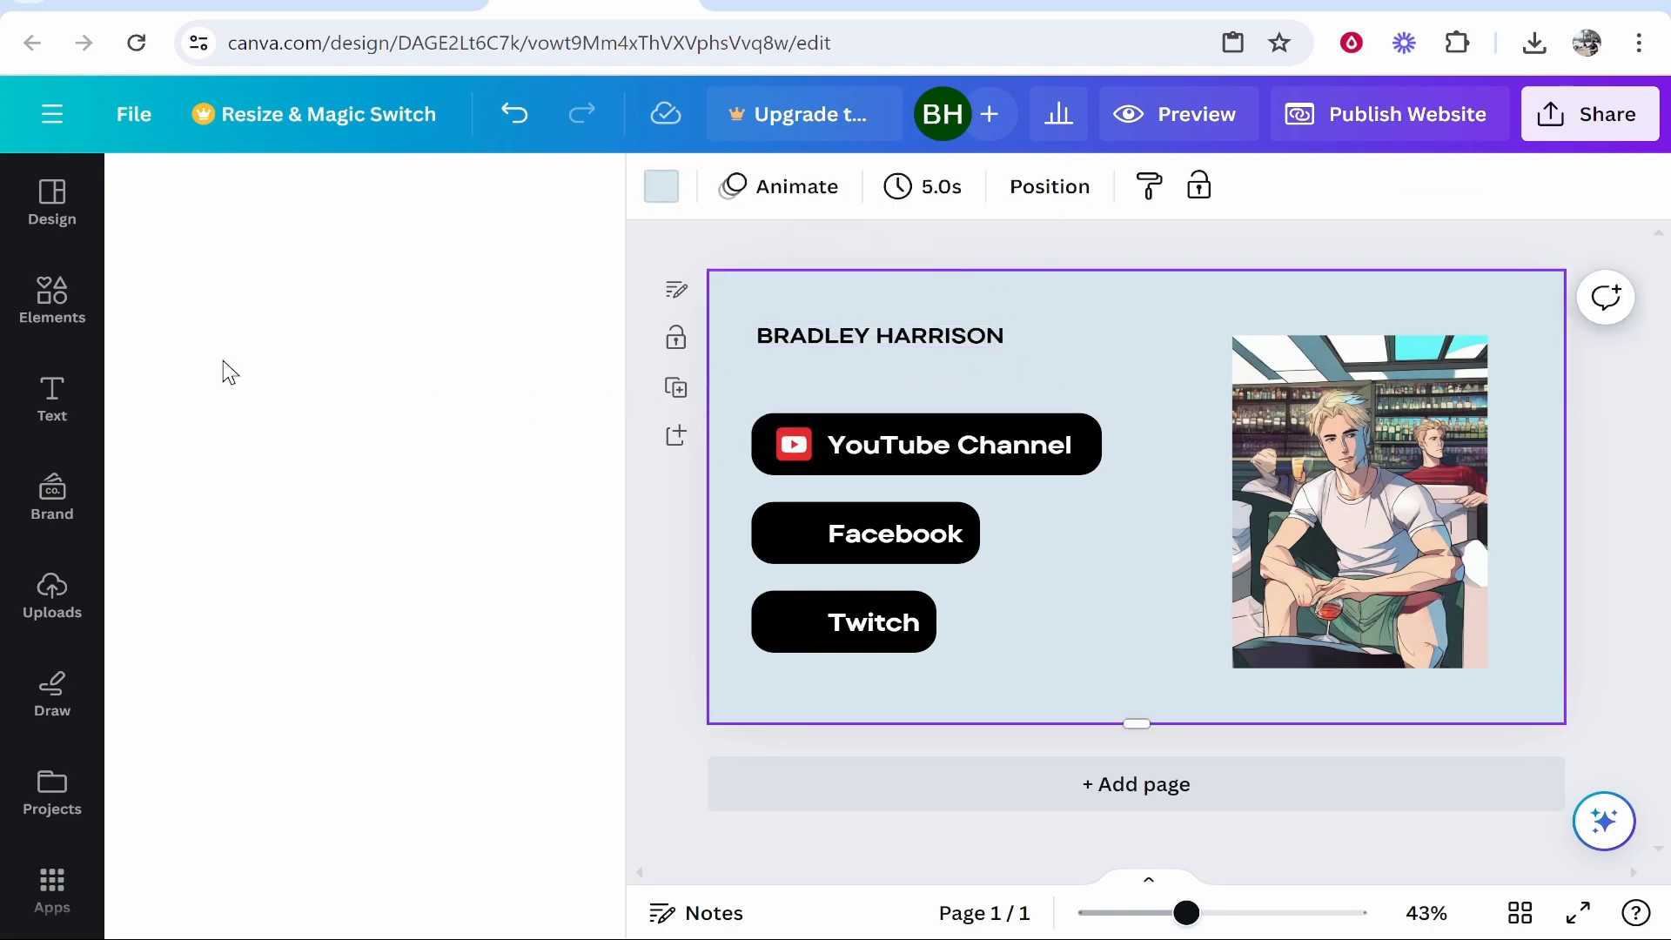
# Add a subheading under the name reading 'About me: I am a YouTuber and streamer......'.
pyautogui.click(366, 504)
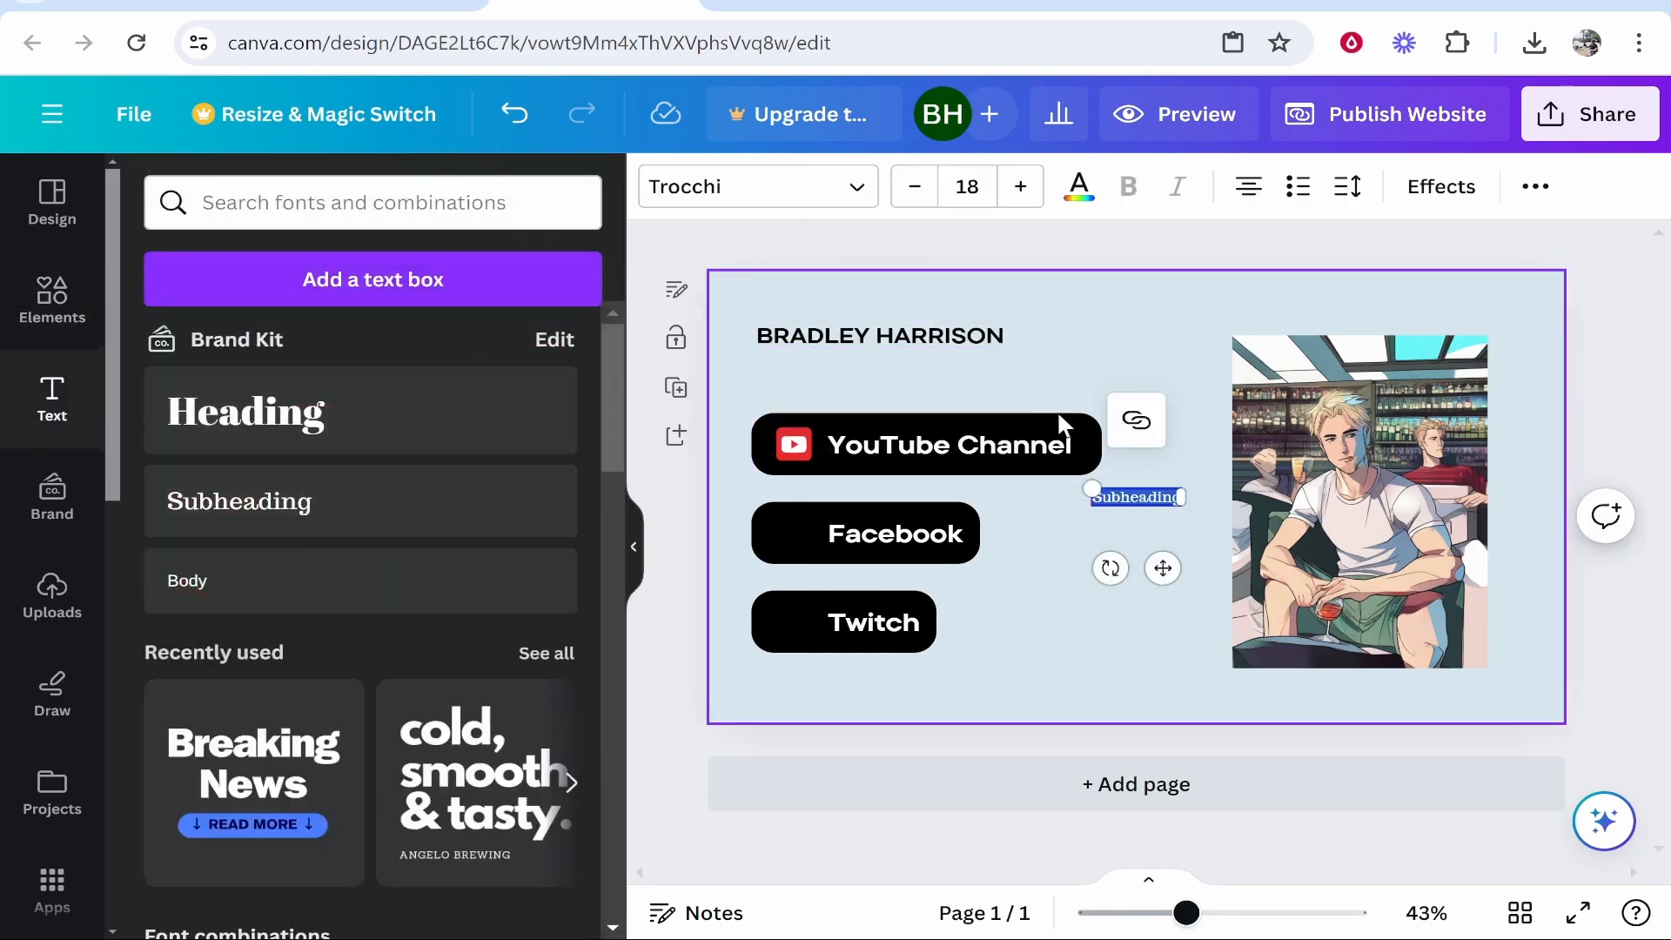
pyautogui.moveTo(1138, 498); pyautogui.dragTo(799, 366)
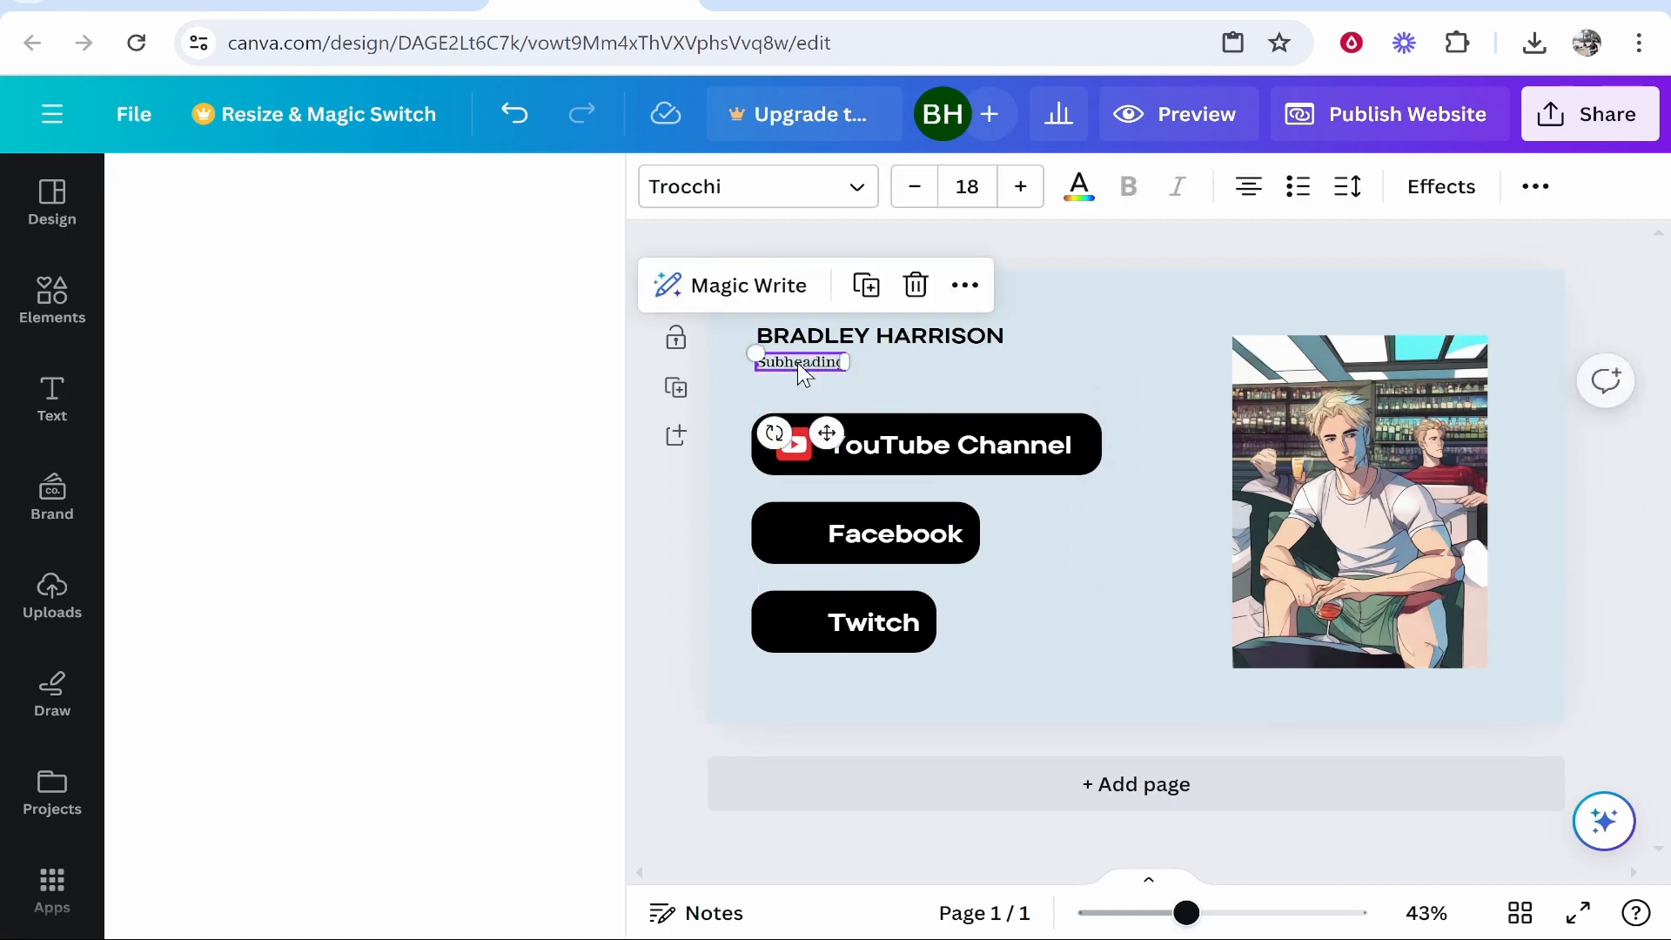
pyautogui.hotkey('ctrl', 'v')
pyautogui.click(980, 394)
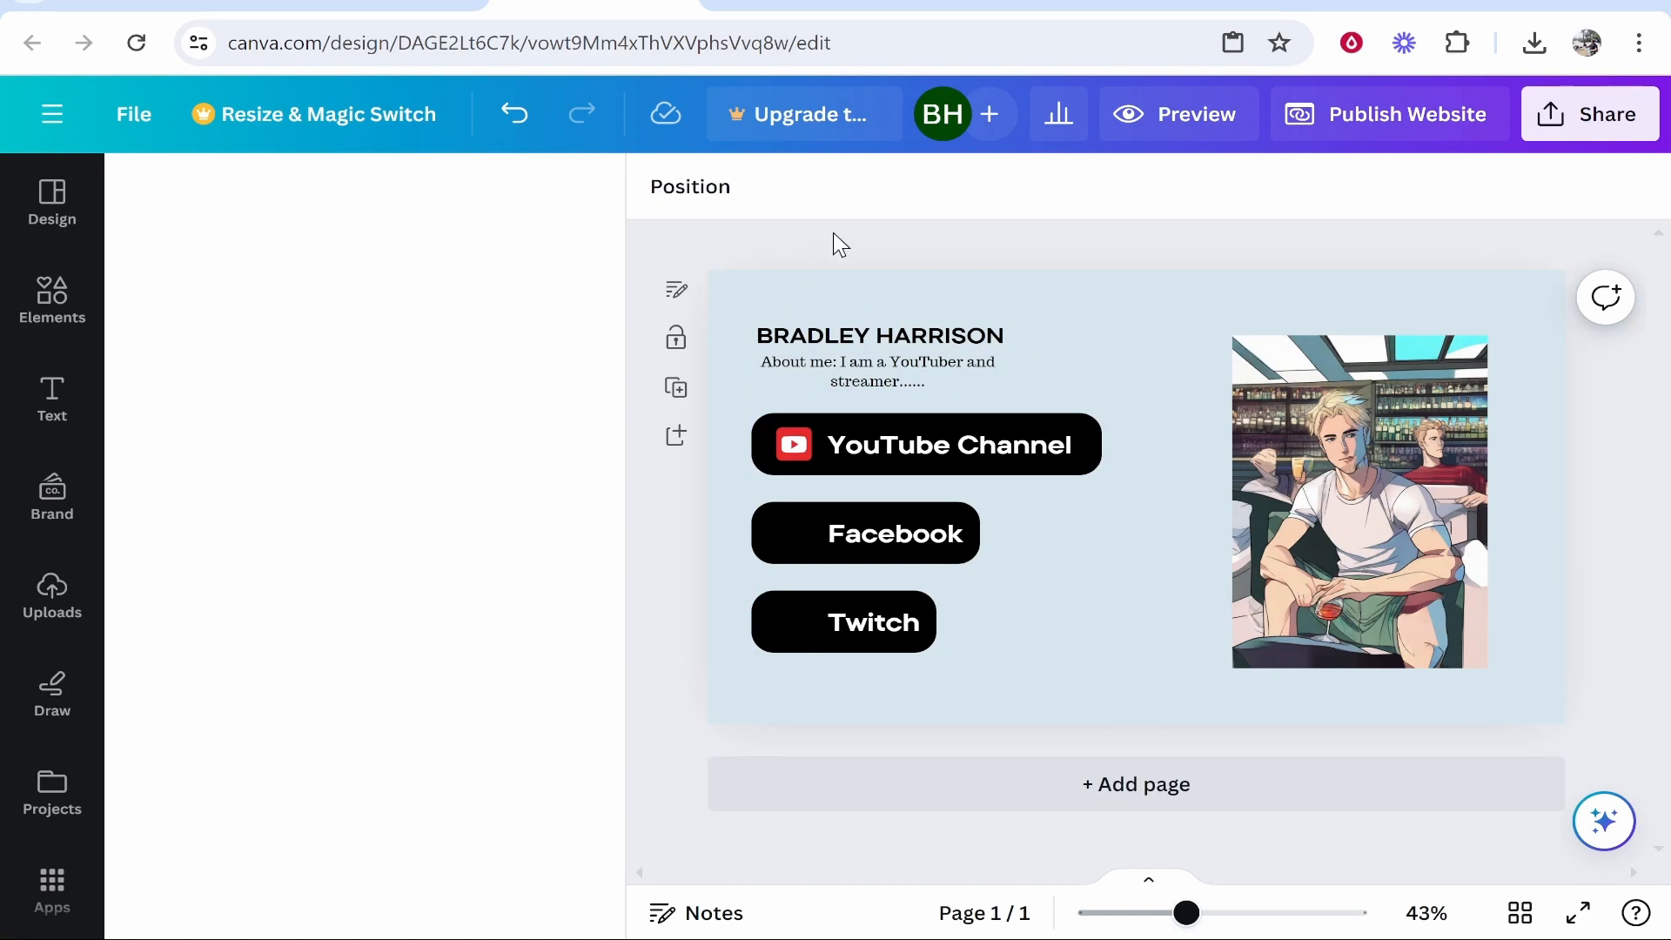
pyautogui.click(54, 300)
pyautogui.click(521, 202)
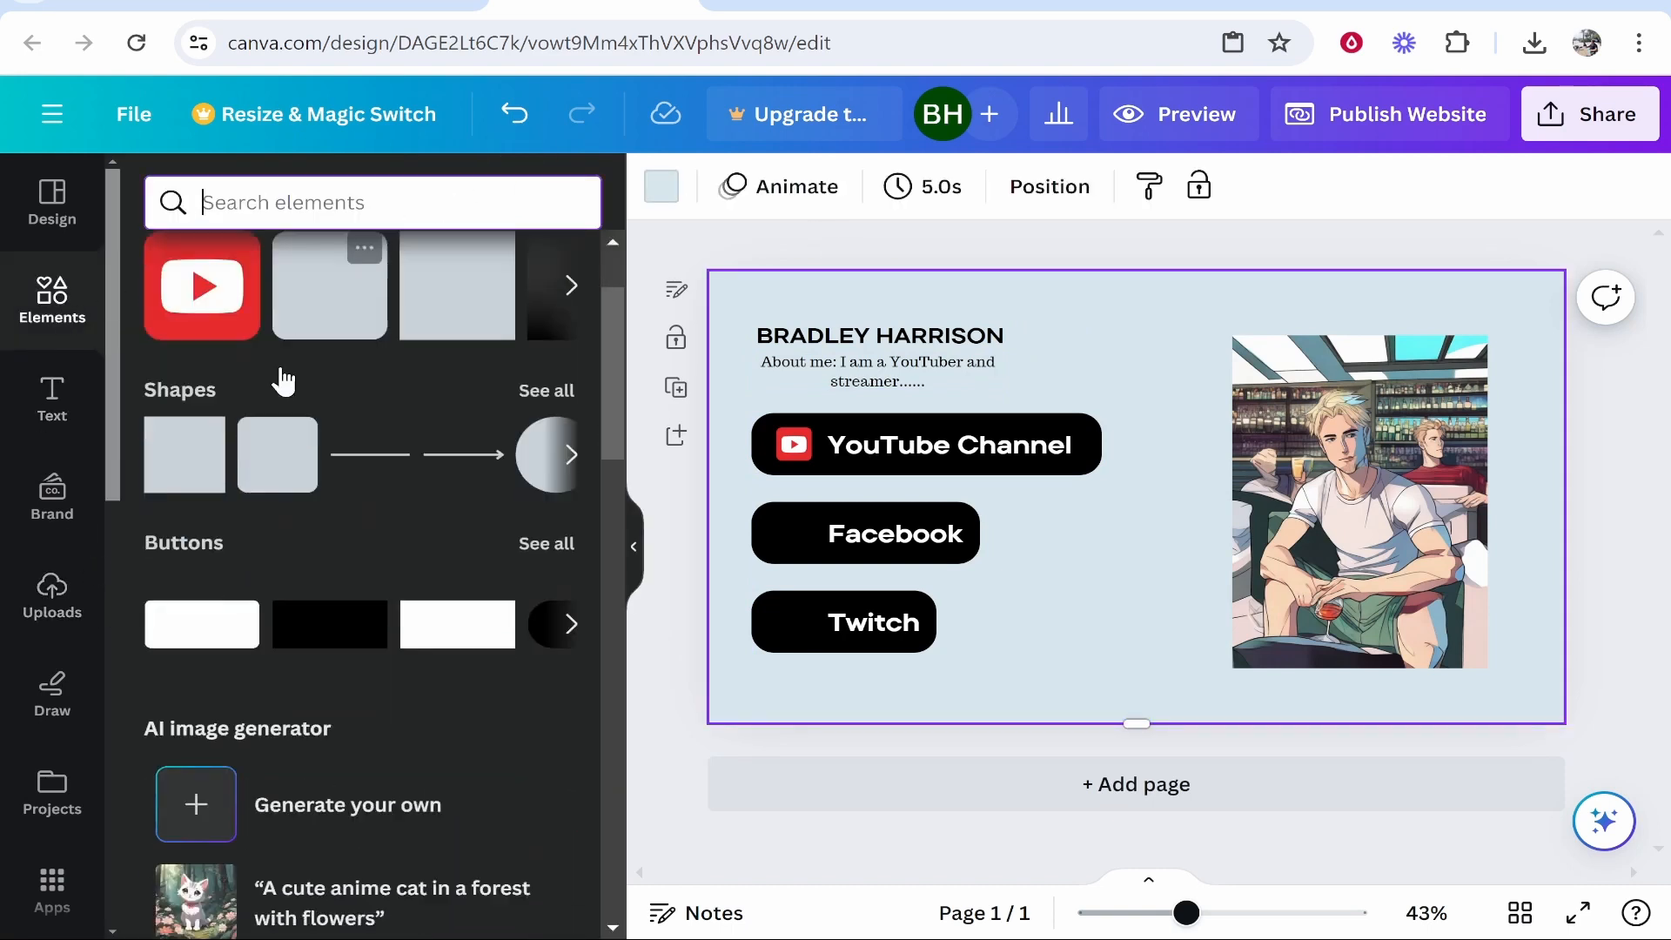
# Search Elements for 'youtuber' and show all photo results.
pyautogui.scroll(-6, 270, 453)
pyautogui.scroll(-7, 262, 537)
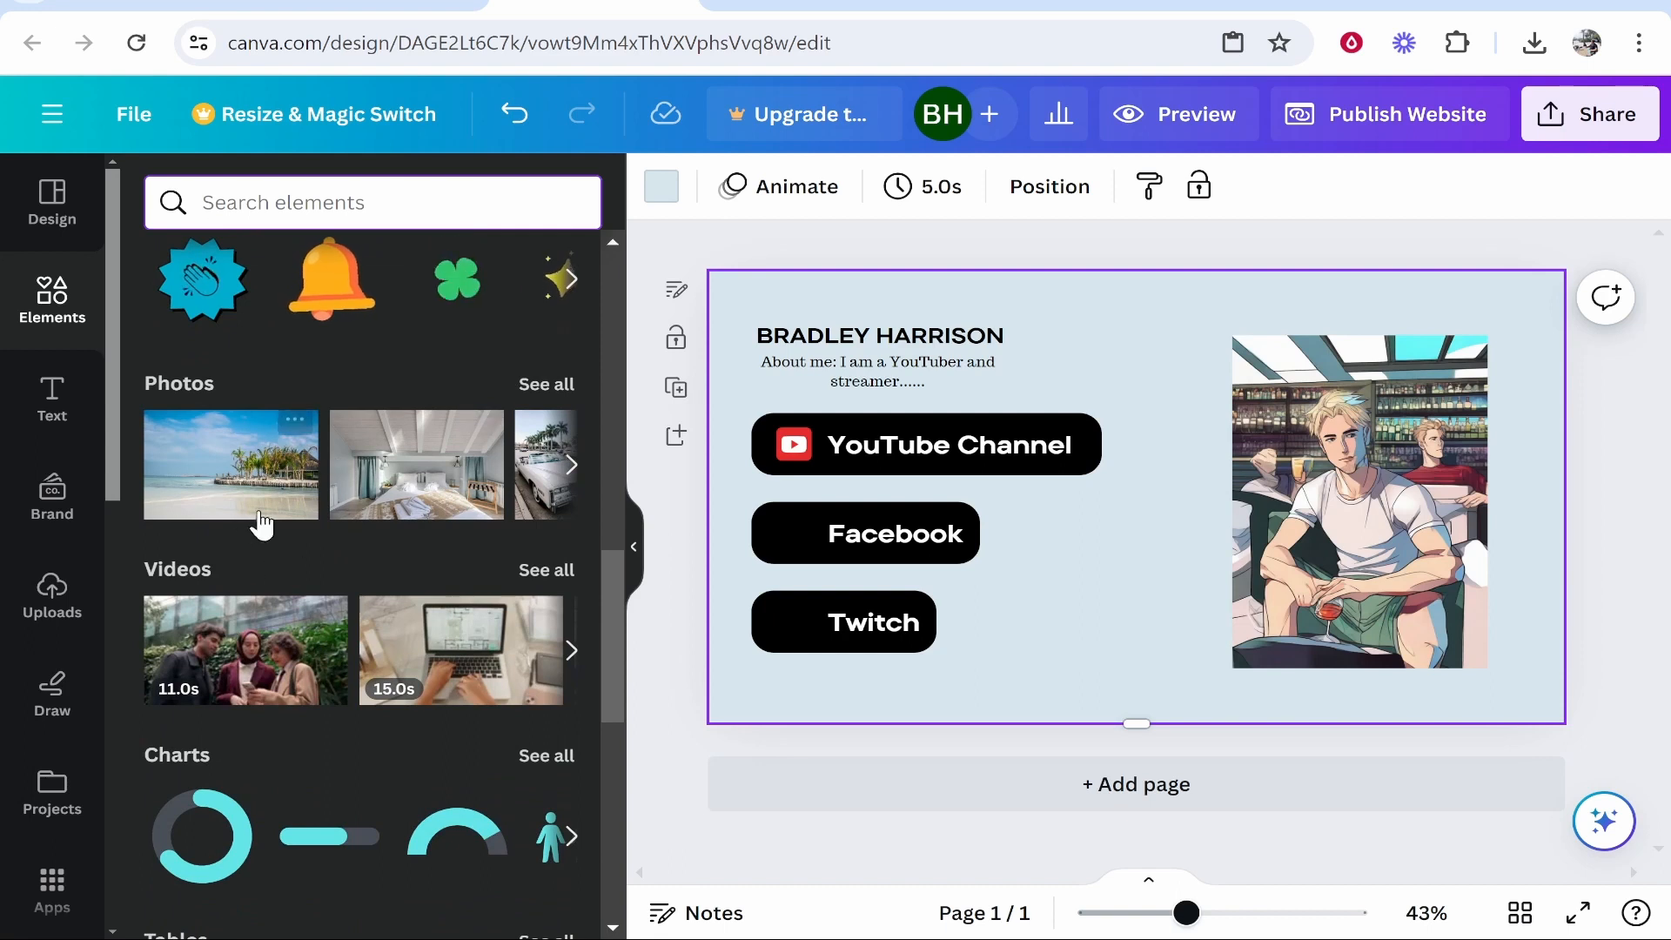
pyautogui.write('youtuber')
pyautogui.press('Return')
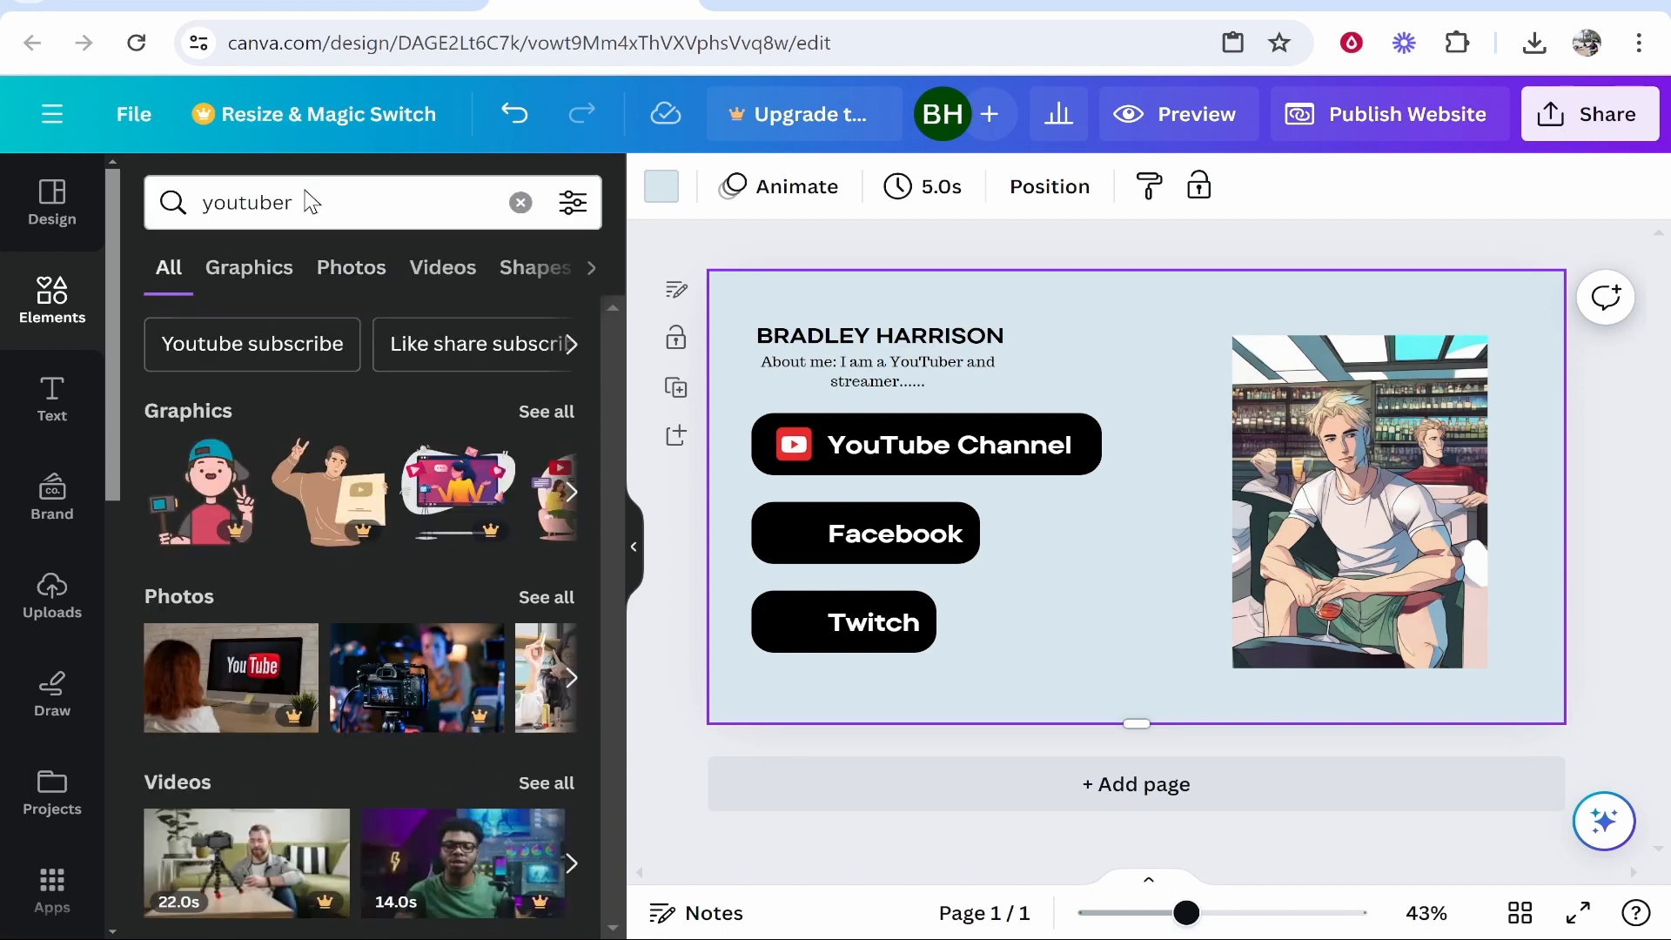
pyautogui.click(547, 597)
# Browse the youtuber photos and place the desk-and-laptop photo on the page.
pyautogui.scroll(-2, 511, 600)
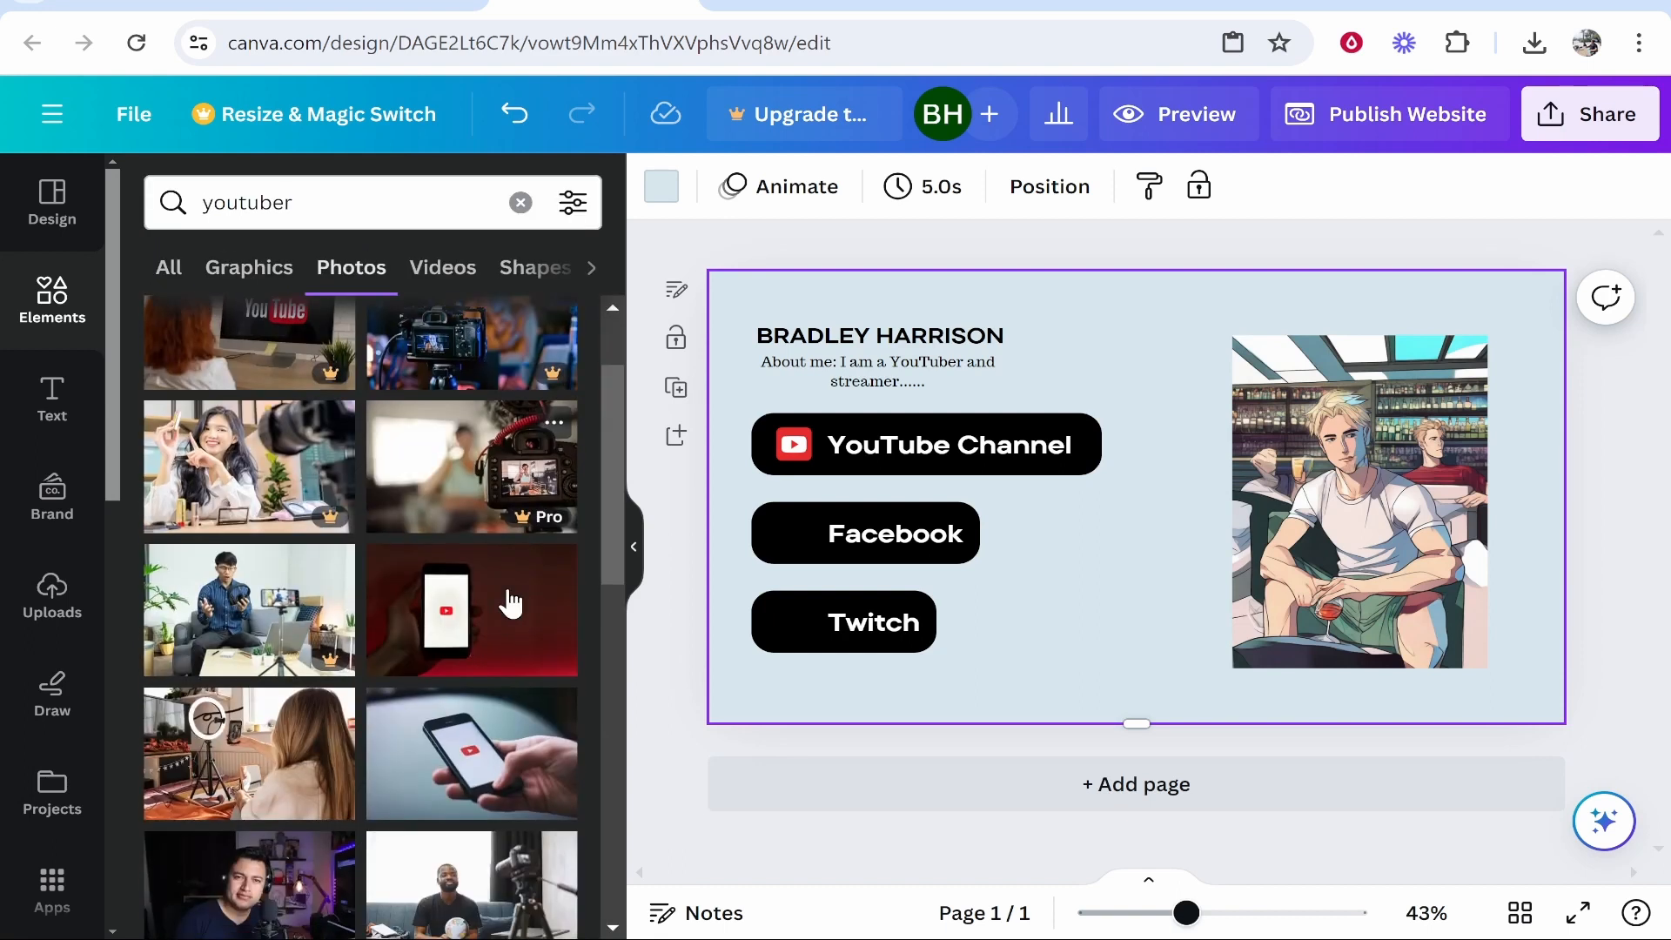
pyautogui.scroll(-4, 417, 601)
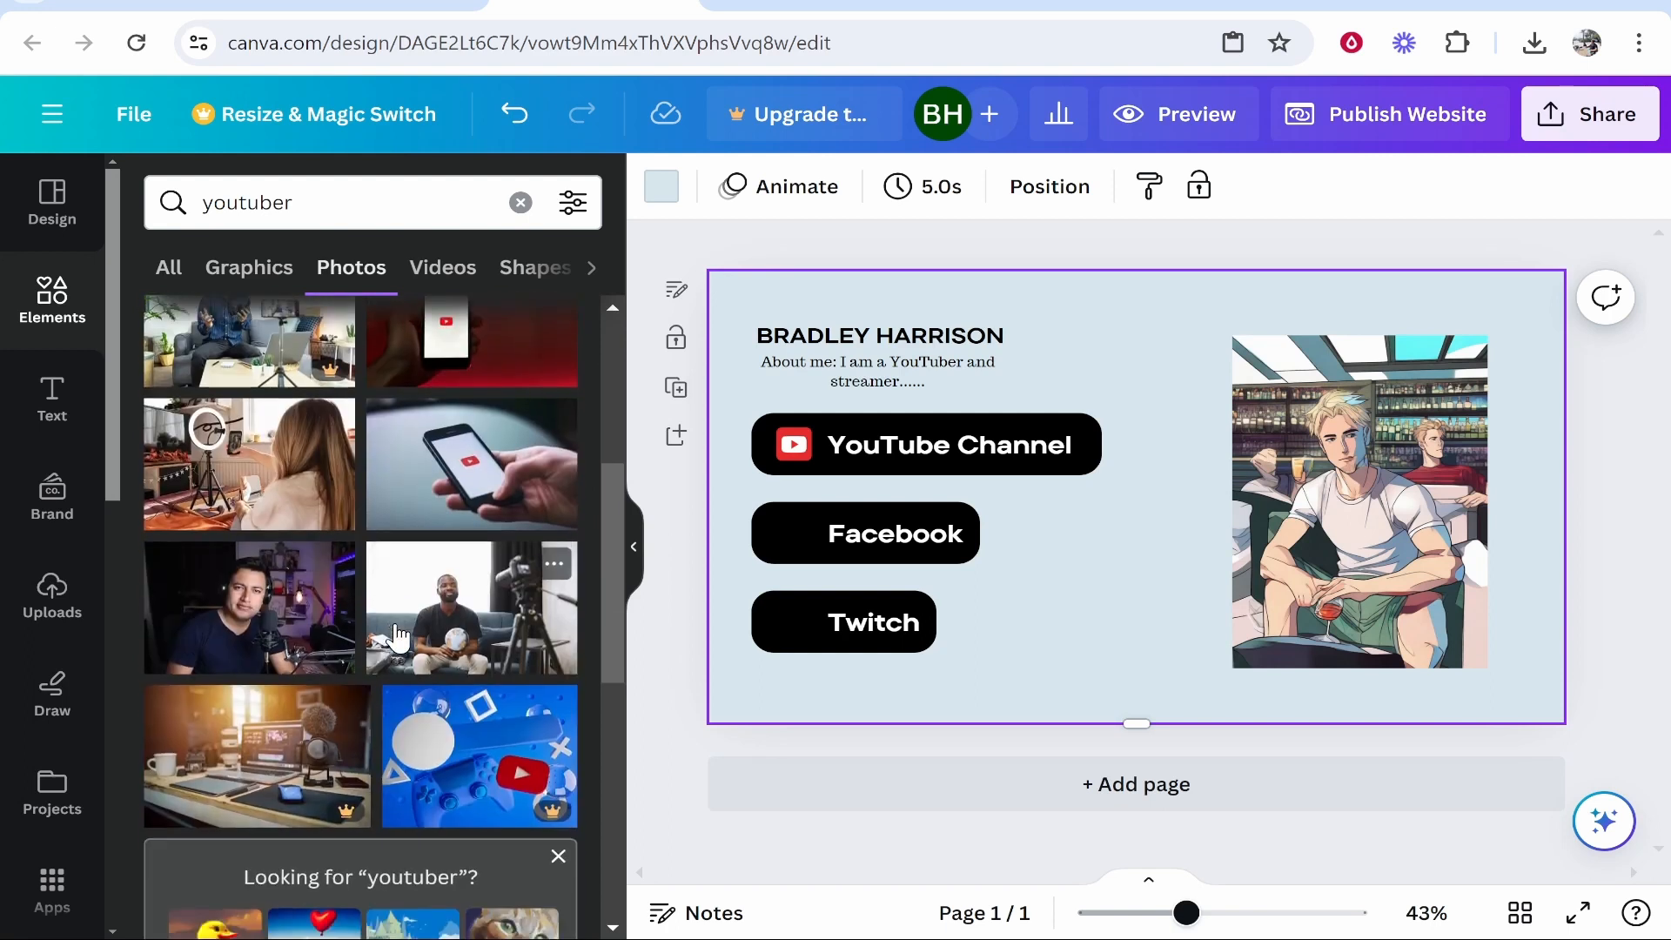
pyautogui.scroll(-10, 396, 638)
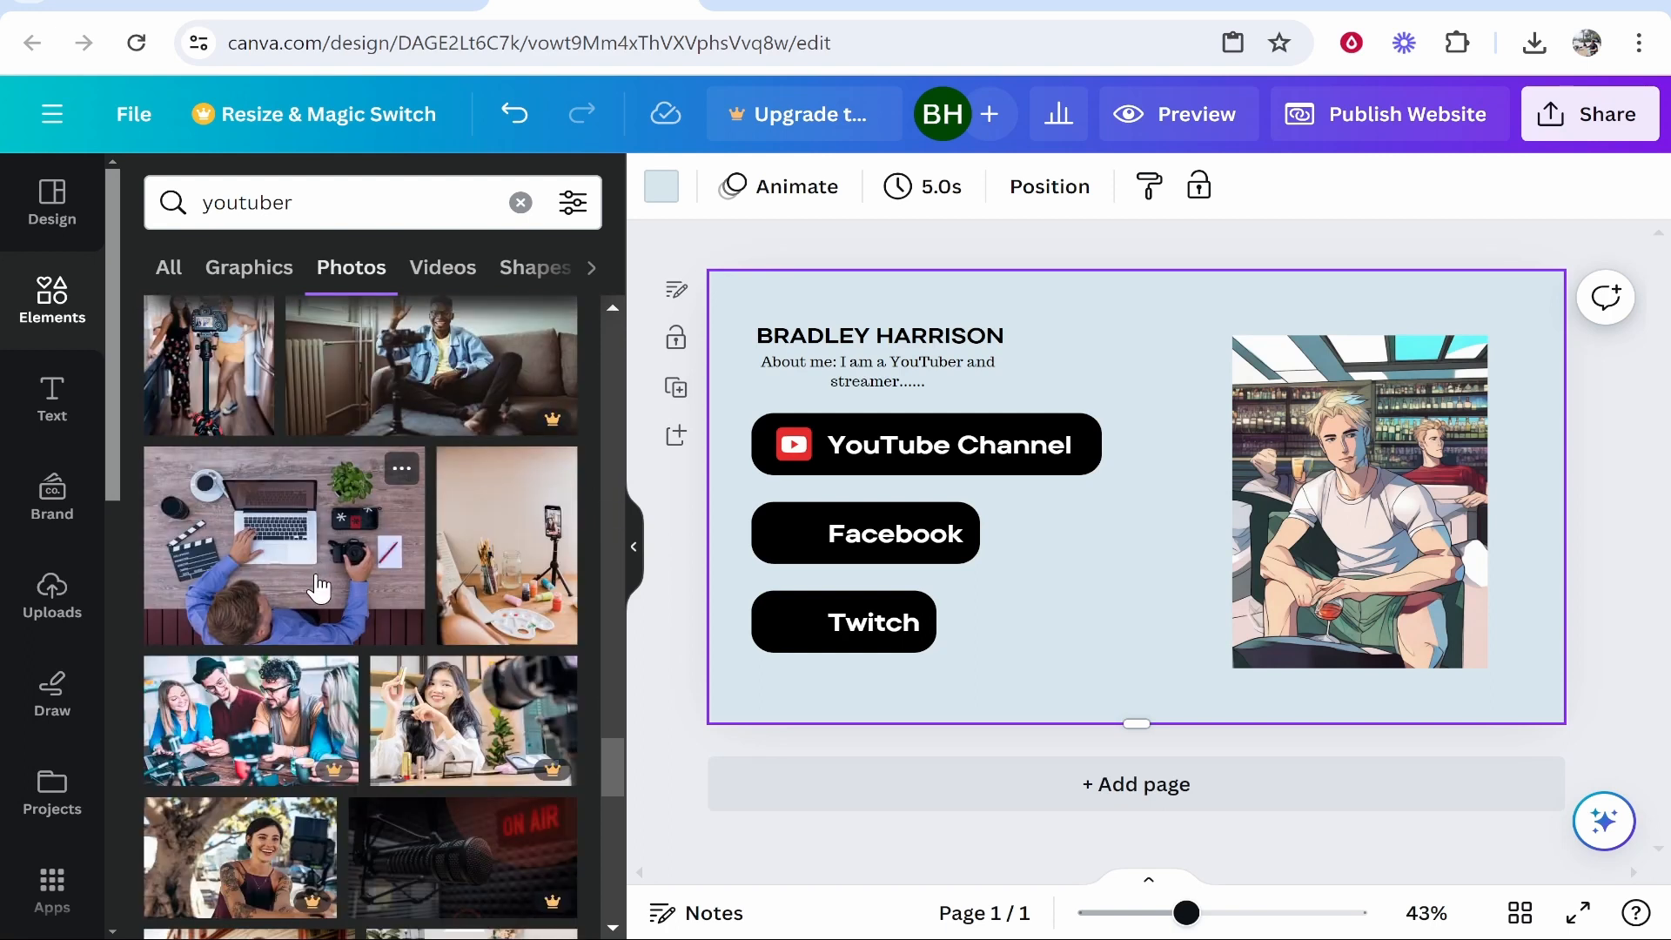
pyautogui.moveTo(319, 589); pyautogui.dragTo(926, 421)
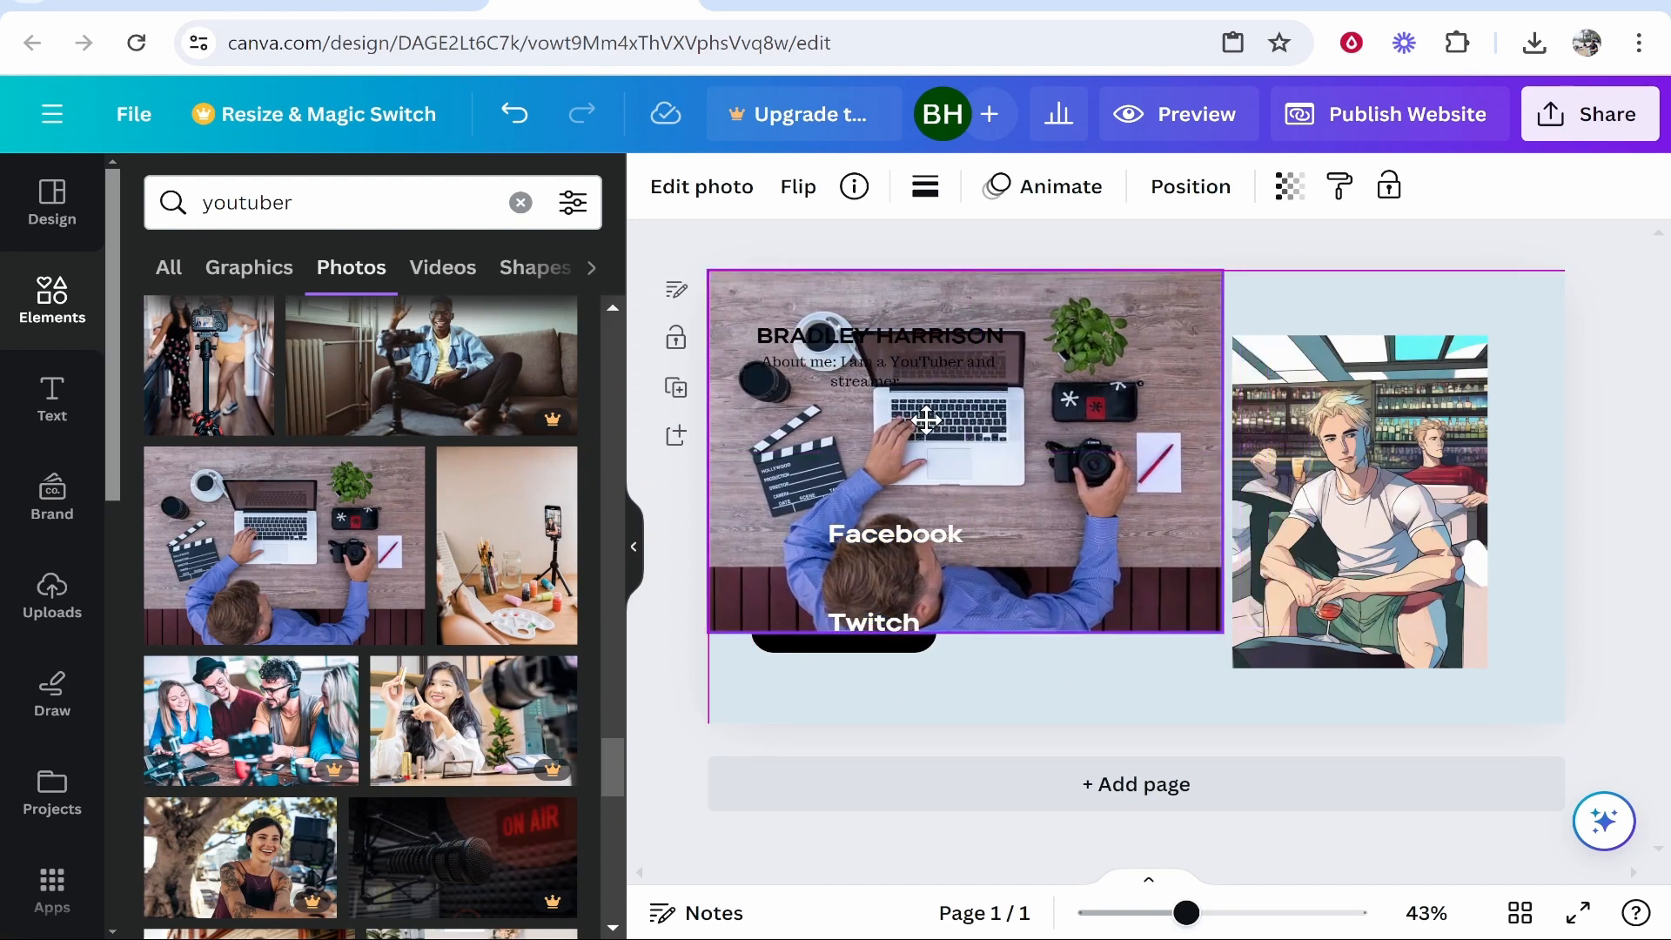
# Send the desk photo to the back and nudge it up to cover the page.
pyautogui.rightClick(1147, 578)
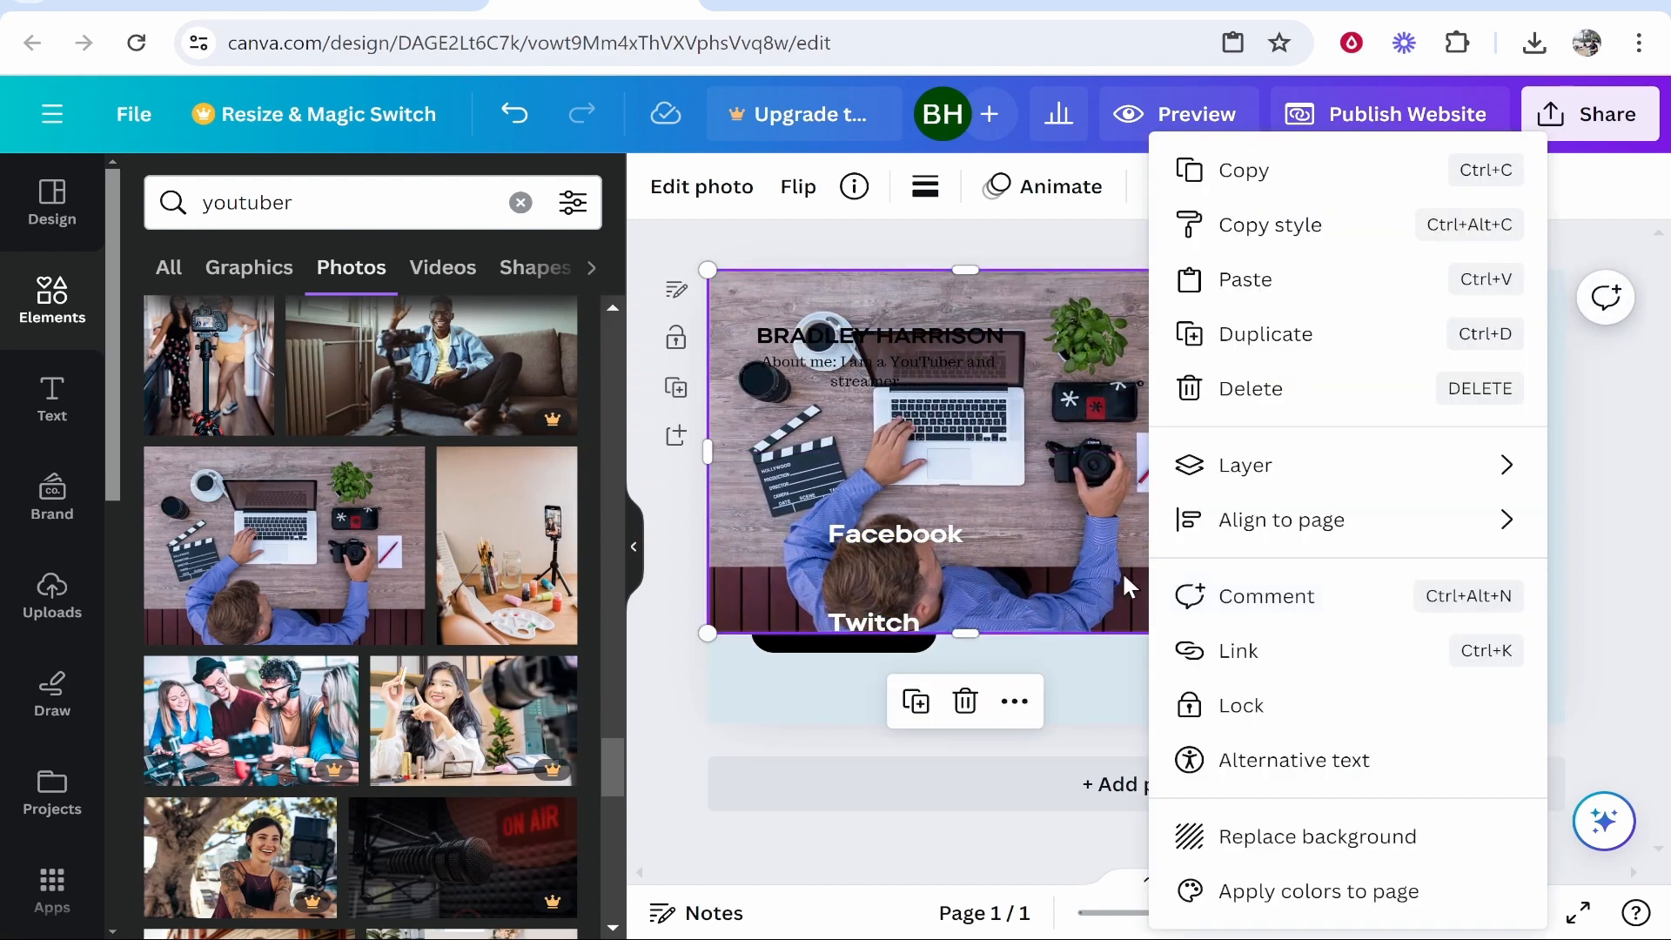
pyautogui.moveTo(1323, 525)
pyautogui.moveTo(1262, 465)
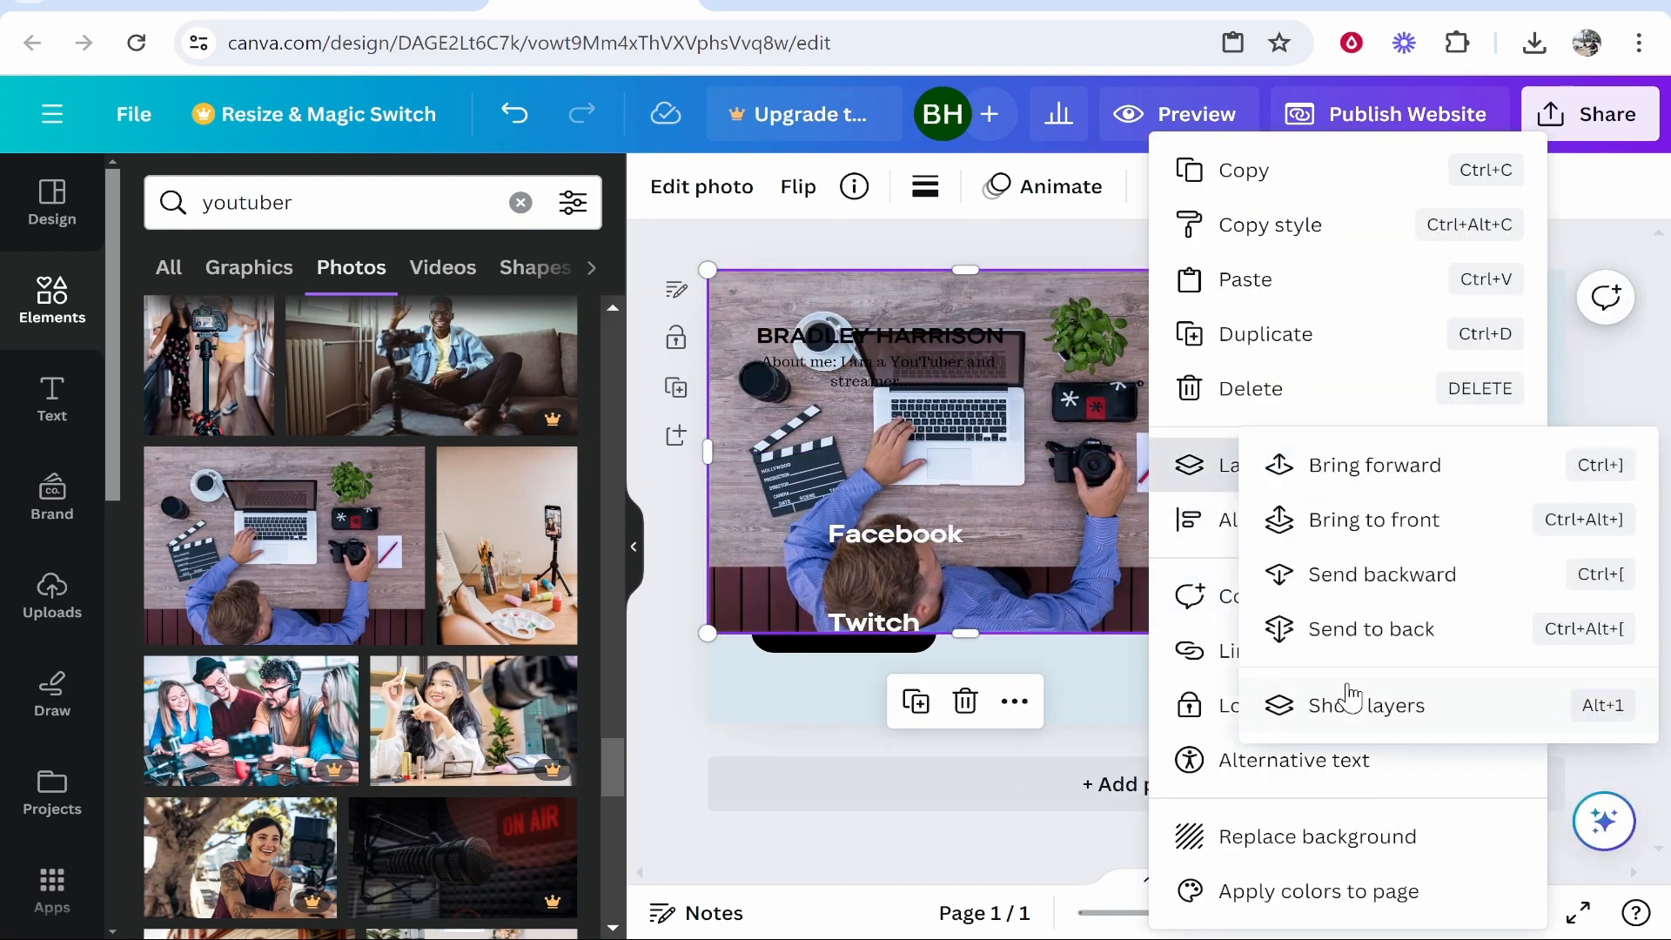
pyautogui.click(1362, 627)
pyautogui.moveTo(1083, 664); pyautogui.dragTo(1082, 655)
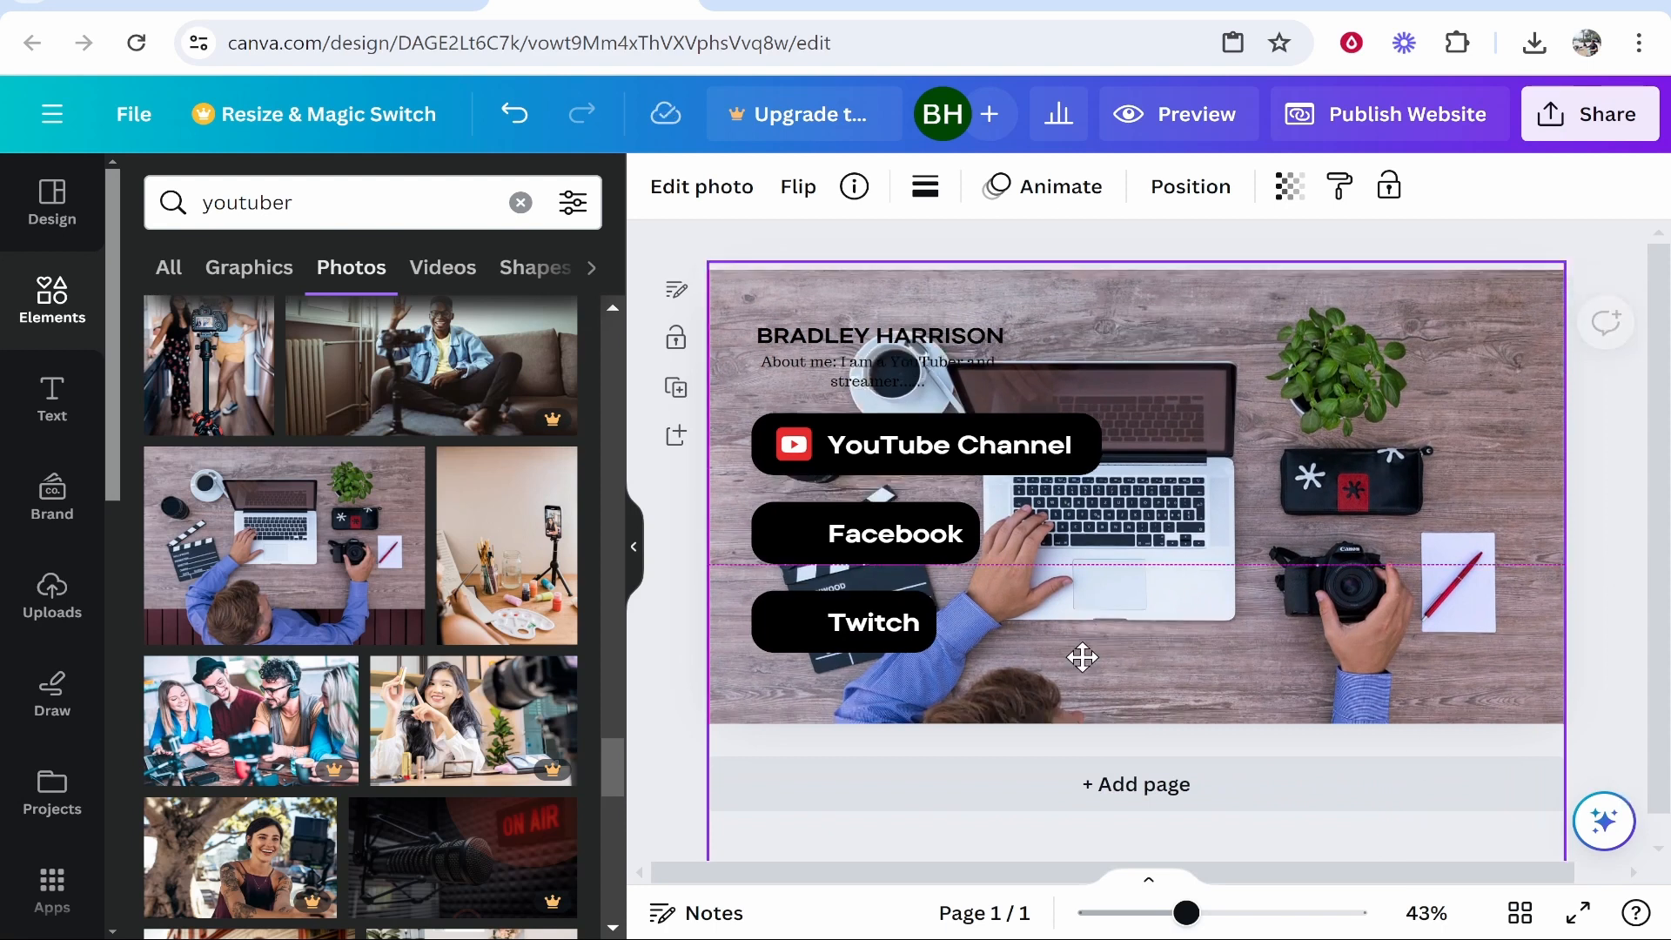
# Fade the desk photo to 44 transparency.
pyautogui.click(1330, 204)
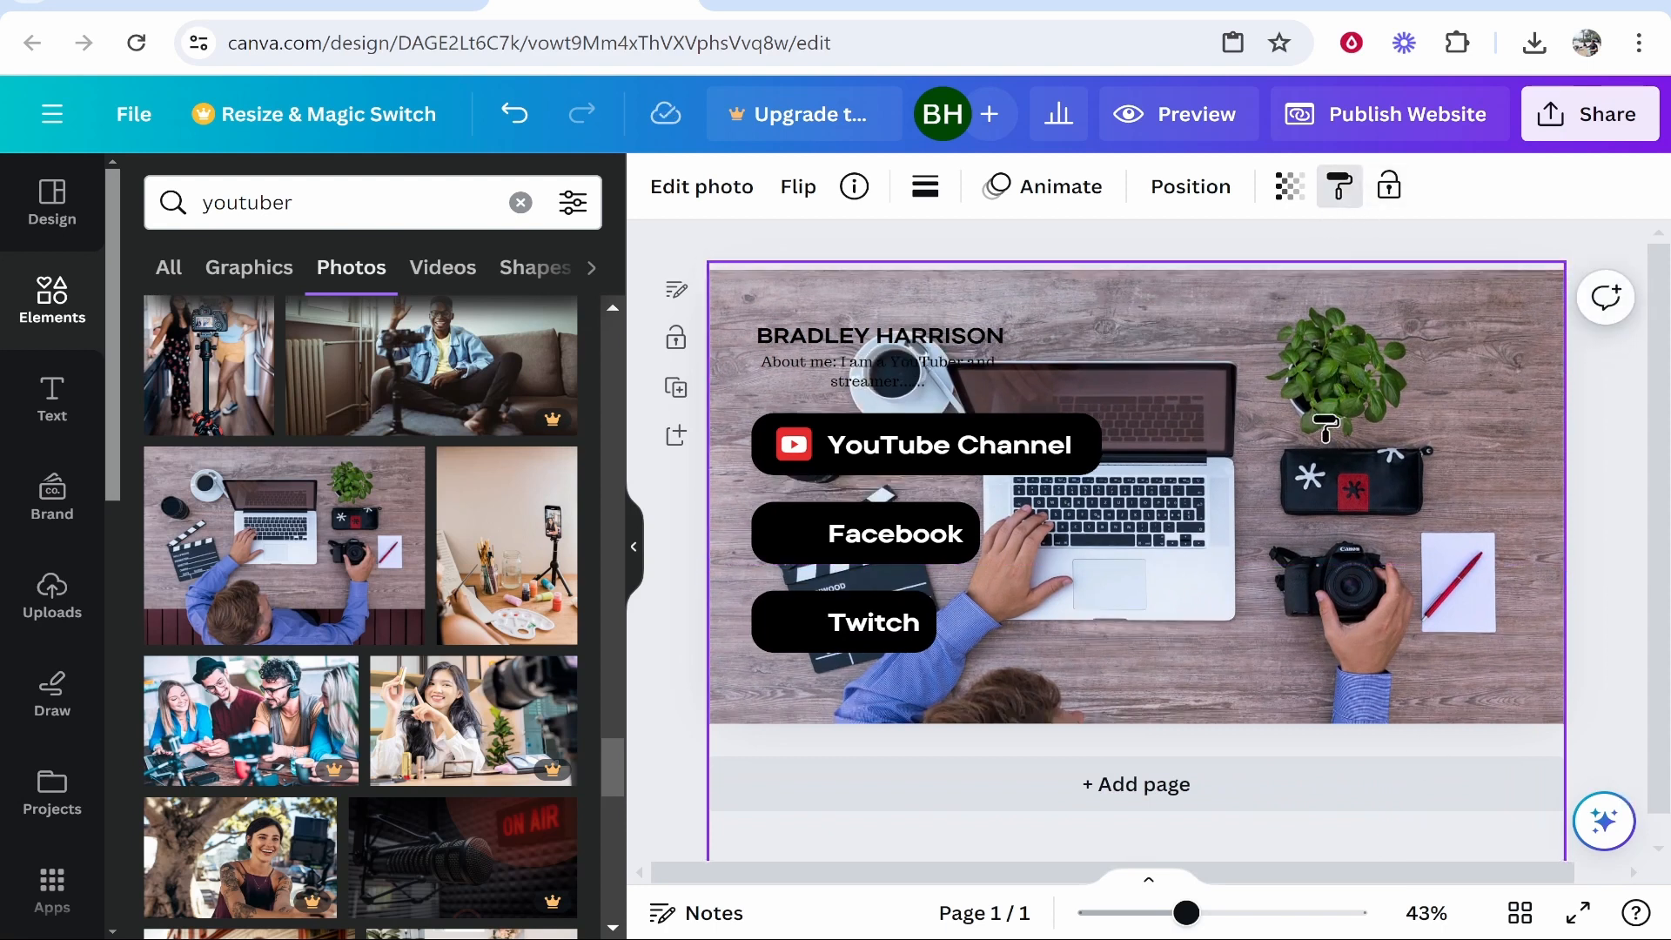
pyautogui.click(1337, 188)
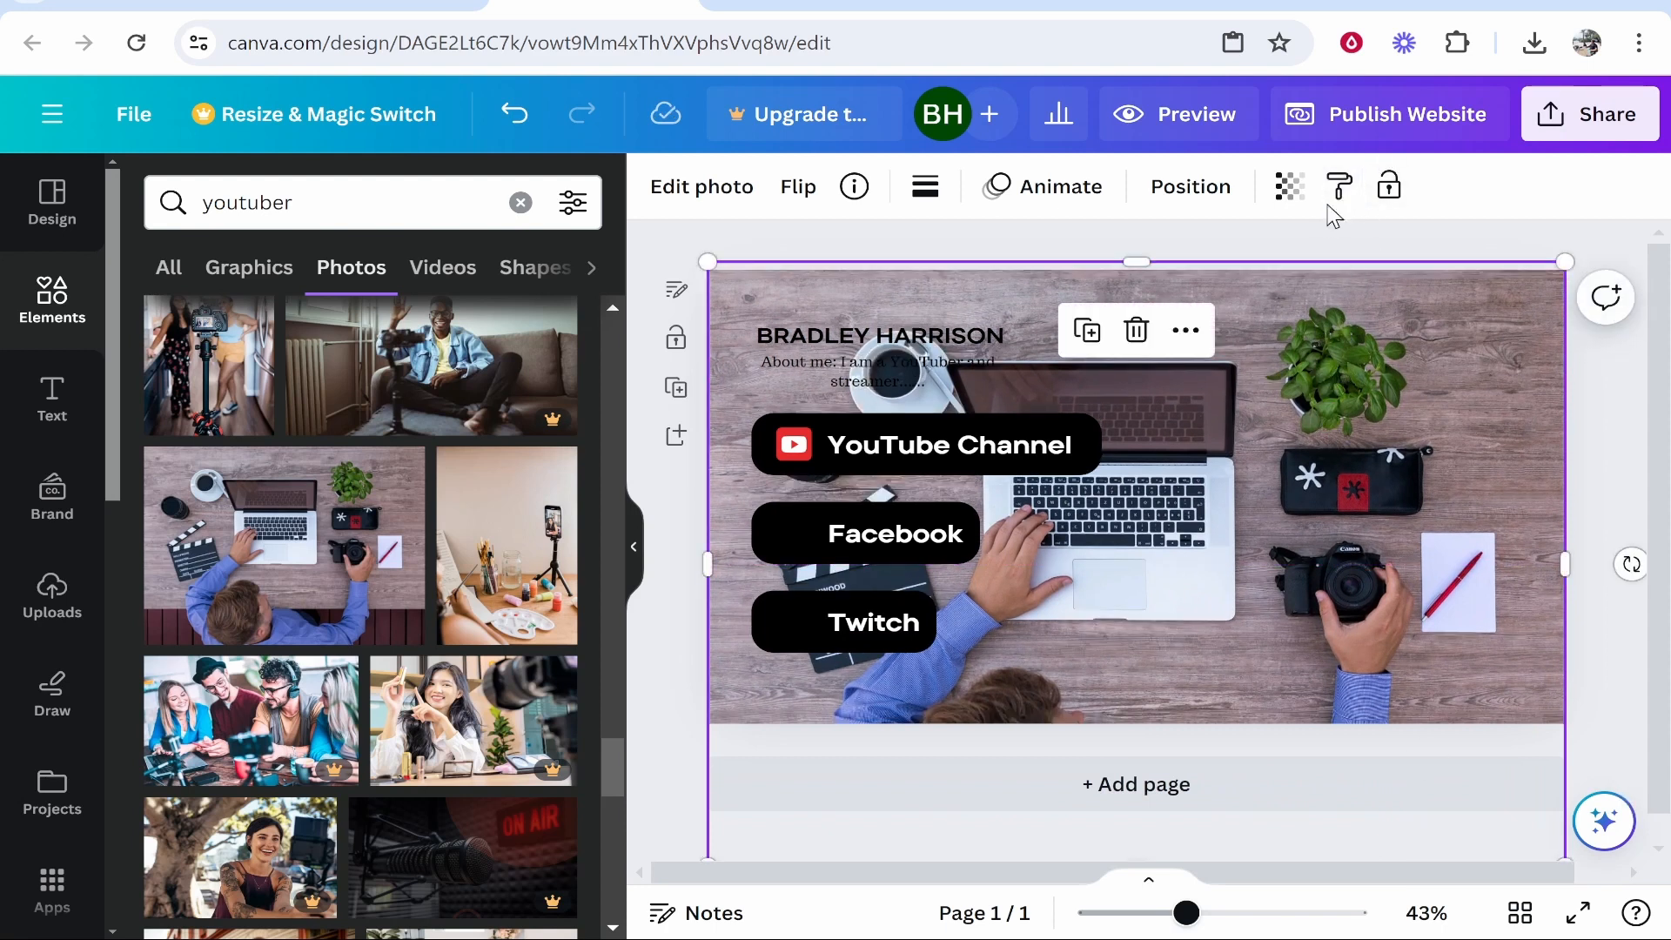
pyautogui.click(1288, 188)
pyautogui.moveTo(1197, 320); pyautogui.dragTo(1051, 318)
pyautogui.click(1249, 689)
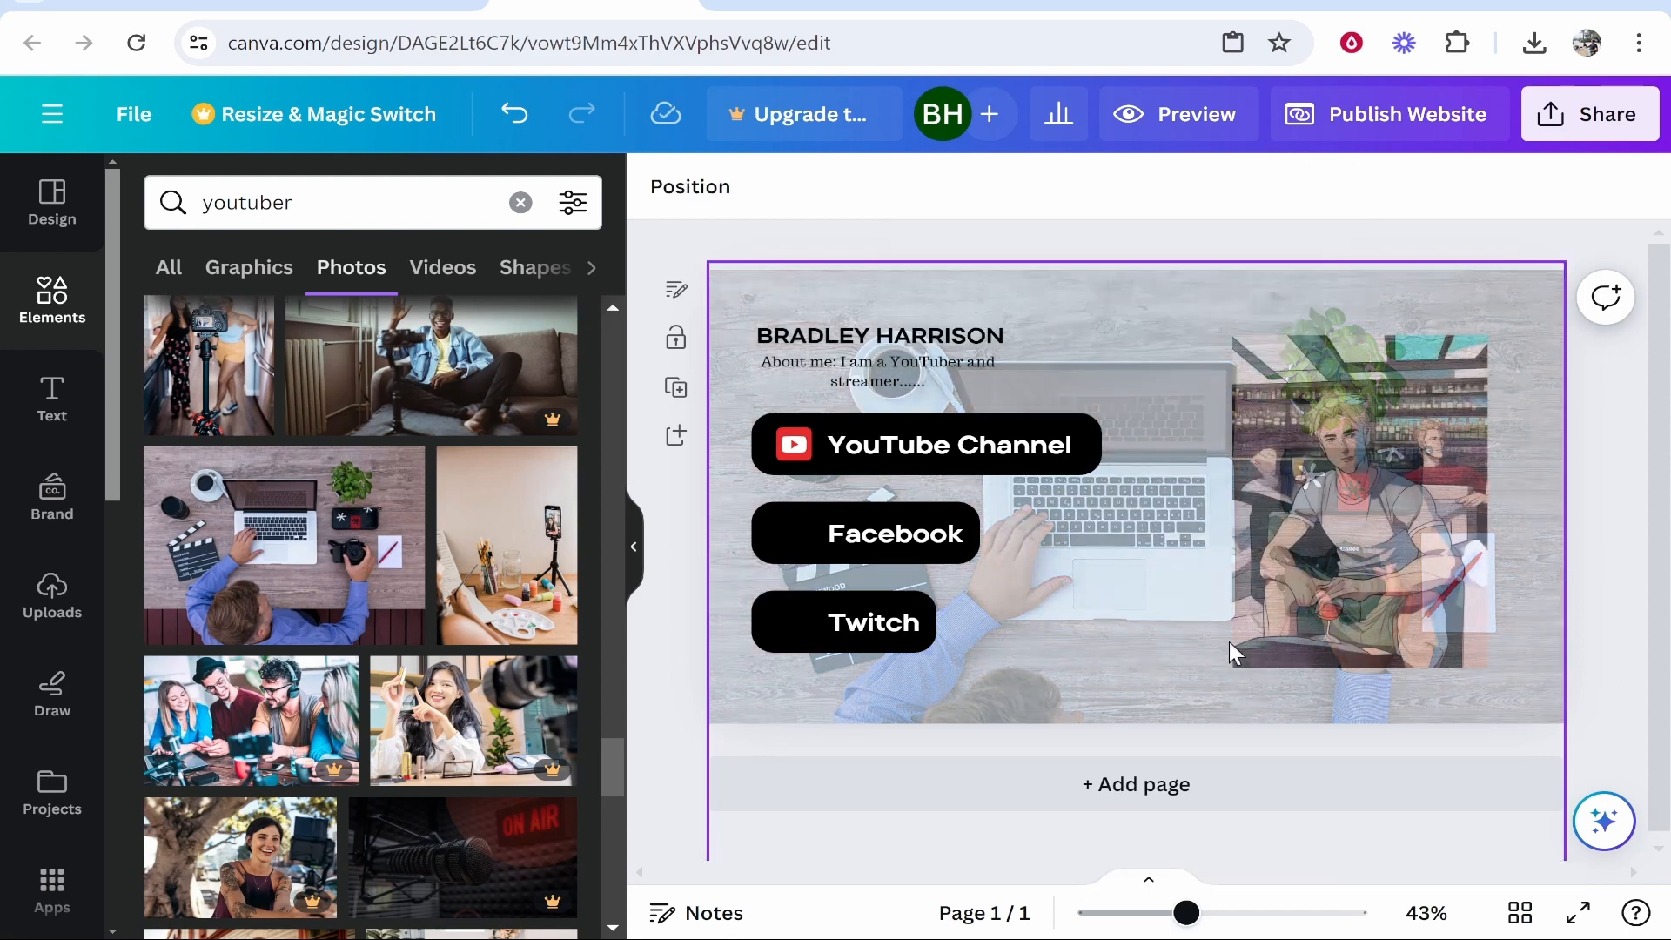
# Move the faded background photo behind the anime portrait.
pyautogui.click(1472, 620)
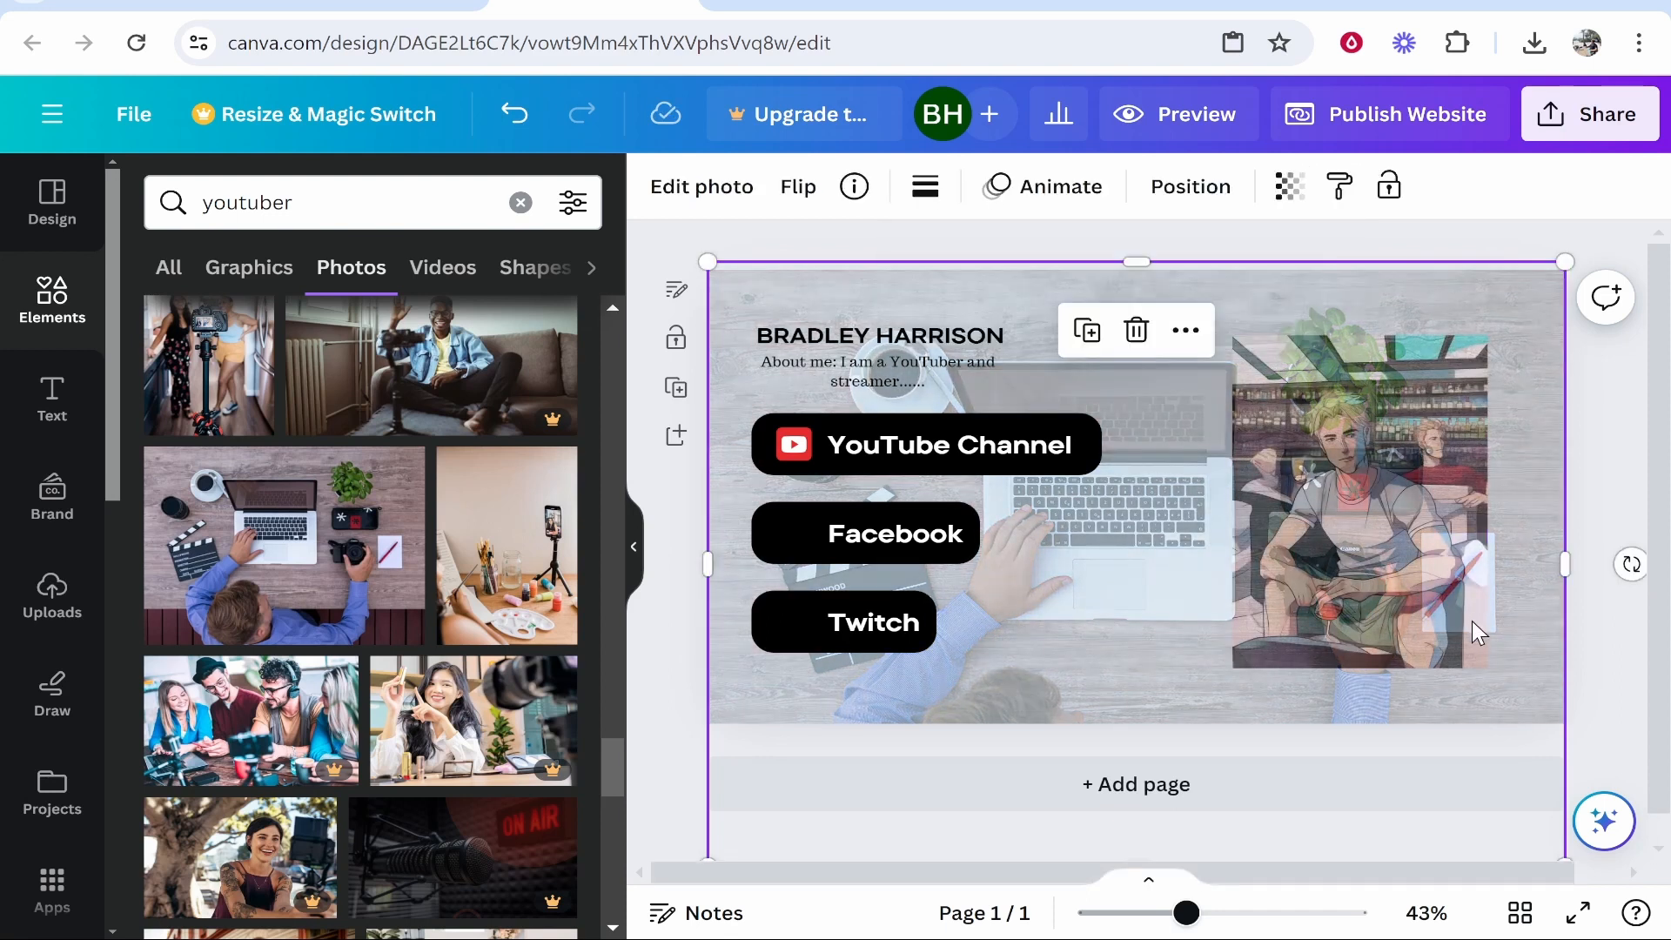
pyautogui.rightClick(1400, 376)
pyautogui.moveTo(1131, 463)
pyautogui.click(1372, 628)
pyautogui.click(1392, 488)
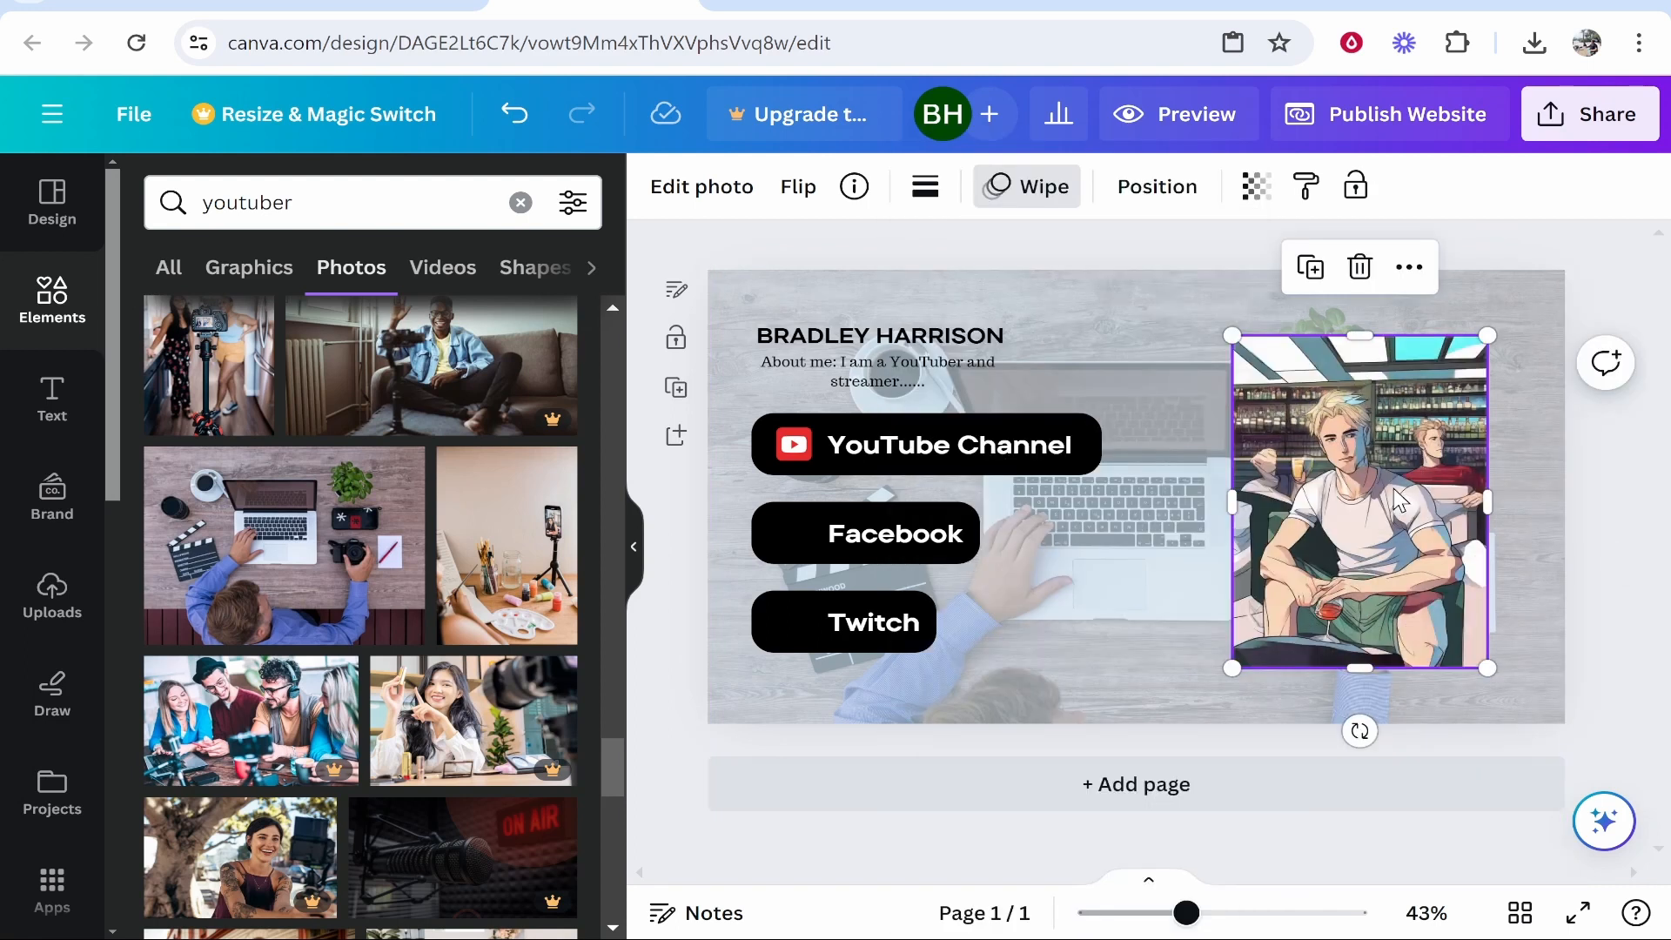
# Give the anime portrait a solid white border.
pyautogui.click(924, 187)
pyautogui.click(1059, 267)
pyautogui.click(924, 187)
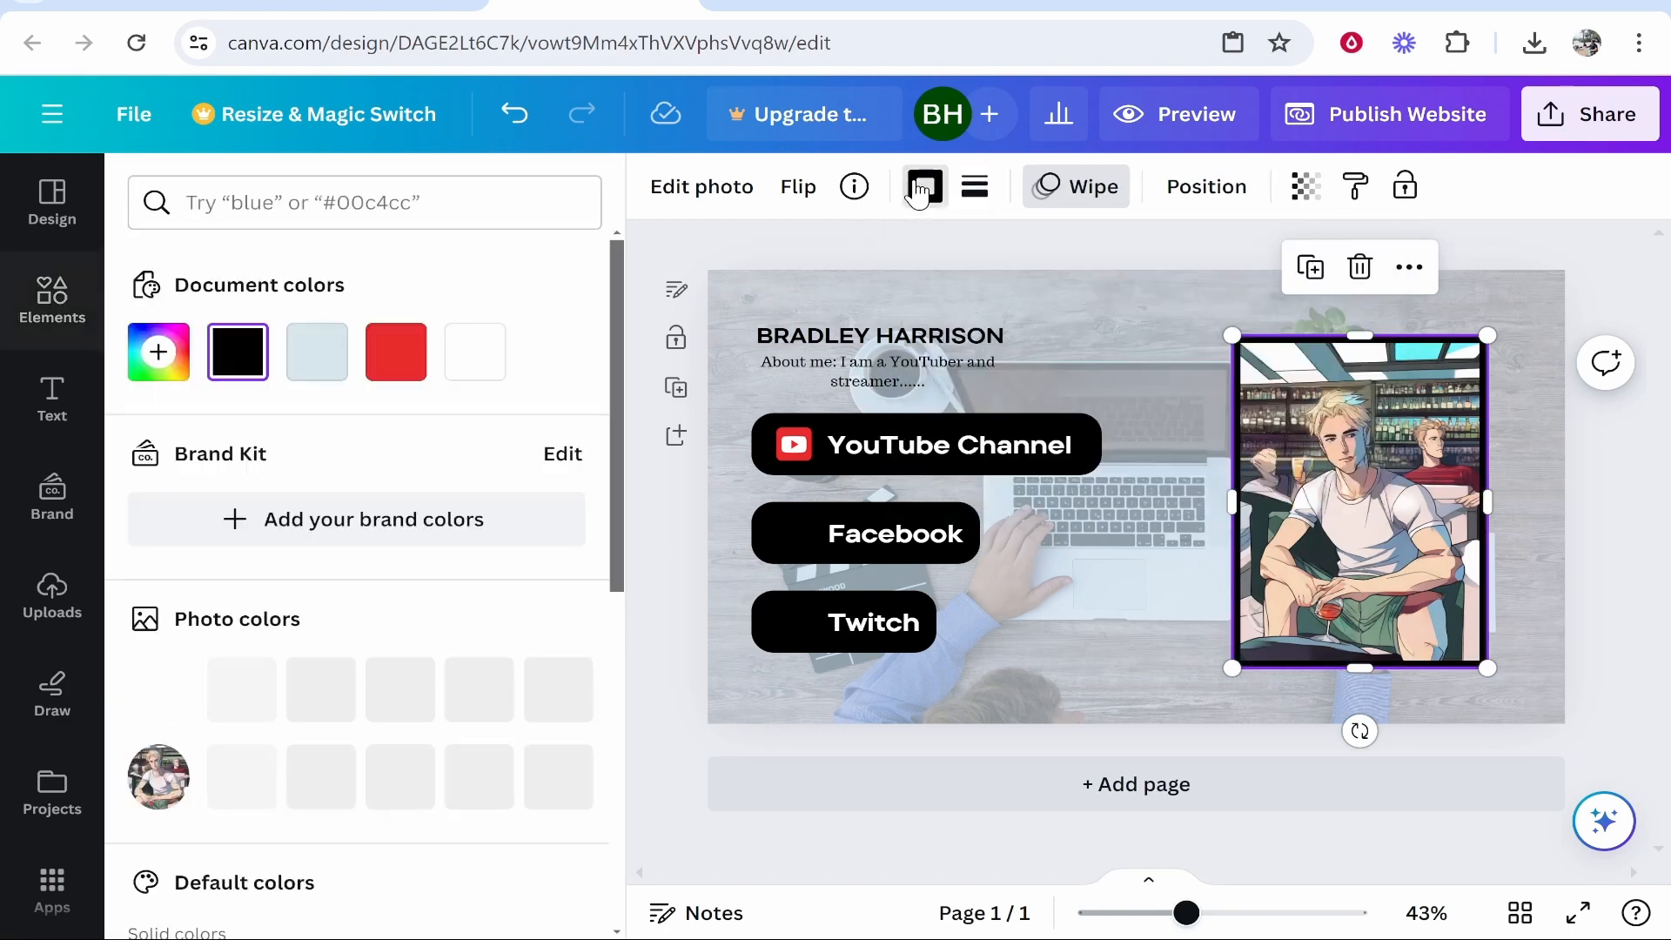
pyautogui.click(484, 375)
pyautogui.press('Escape')
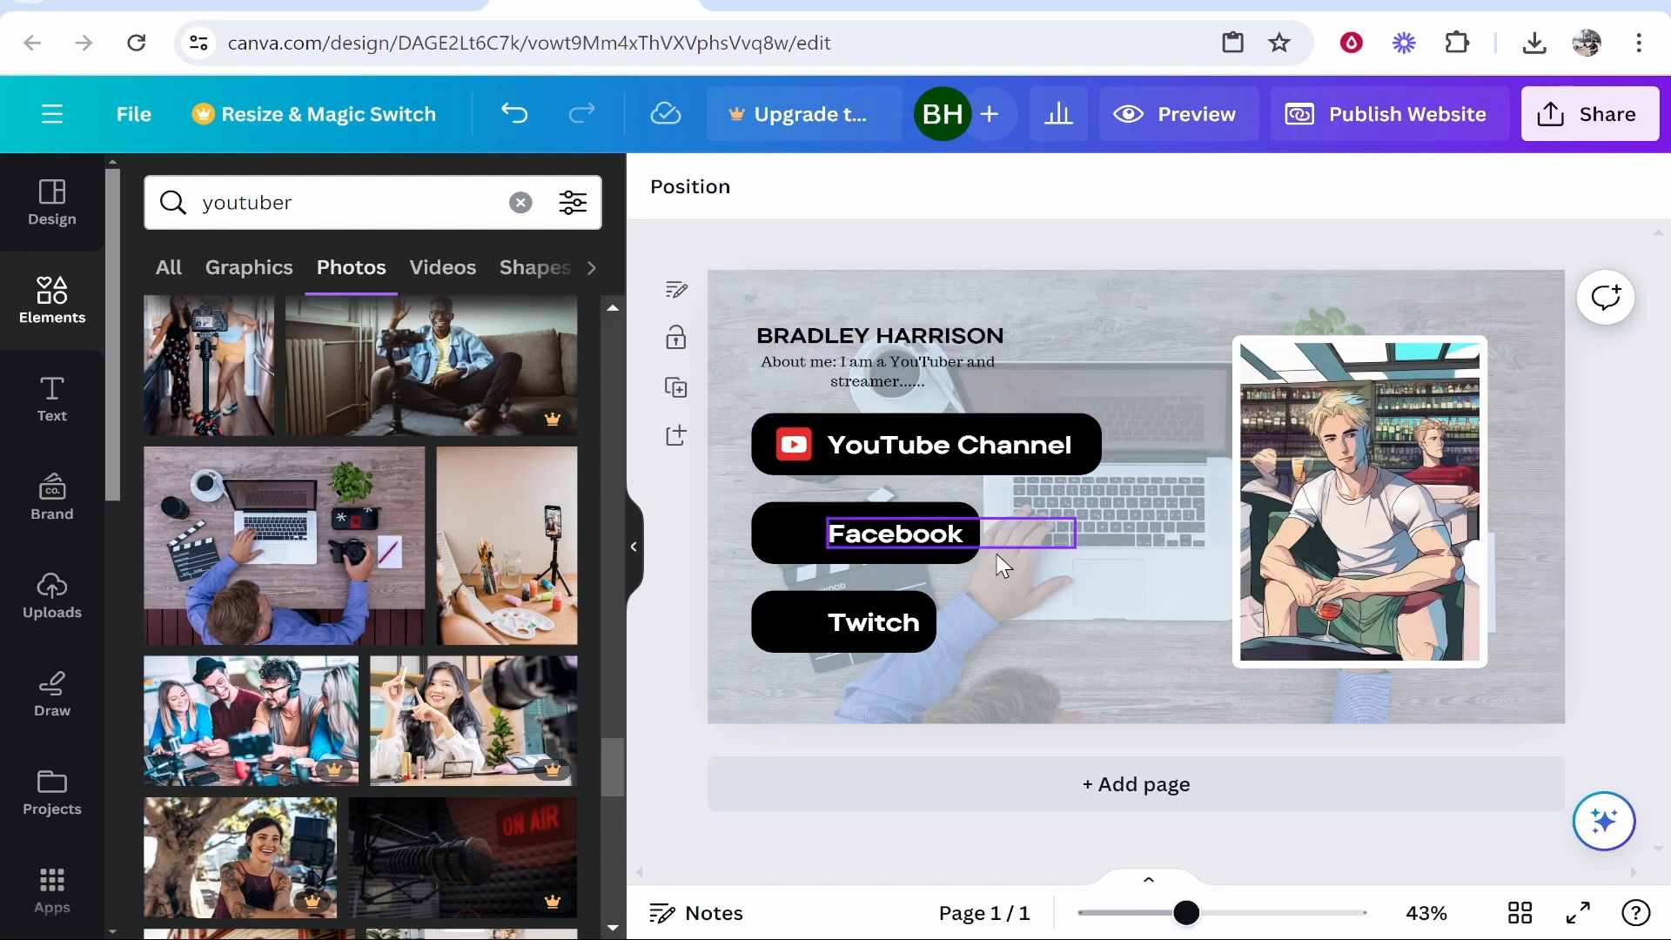
# Replace the search with 'rectangle' and add a rounded square shape to the page.
pyautogui.click(325, 214)
pyautogui.hotkey('ctrl', 'a')
pyautogui.press('BackSpace')
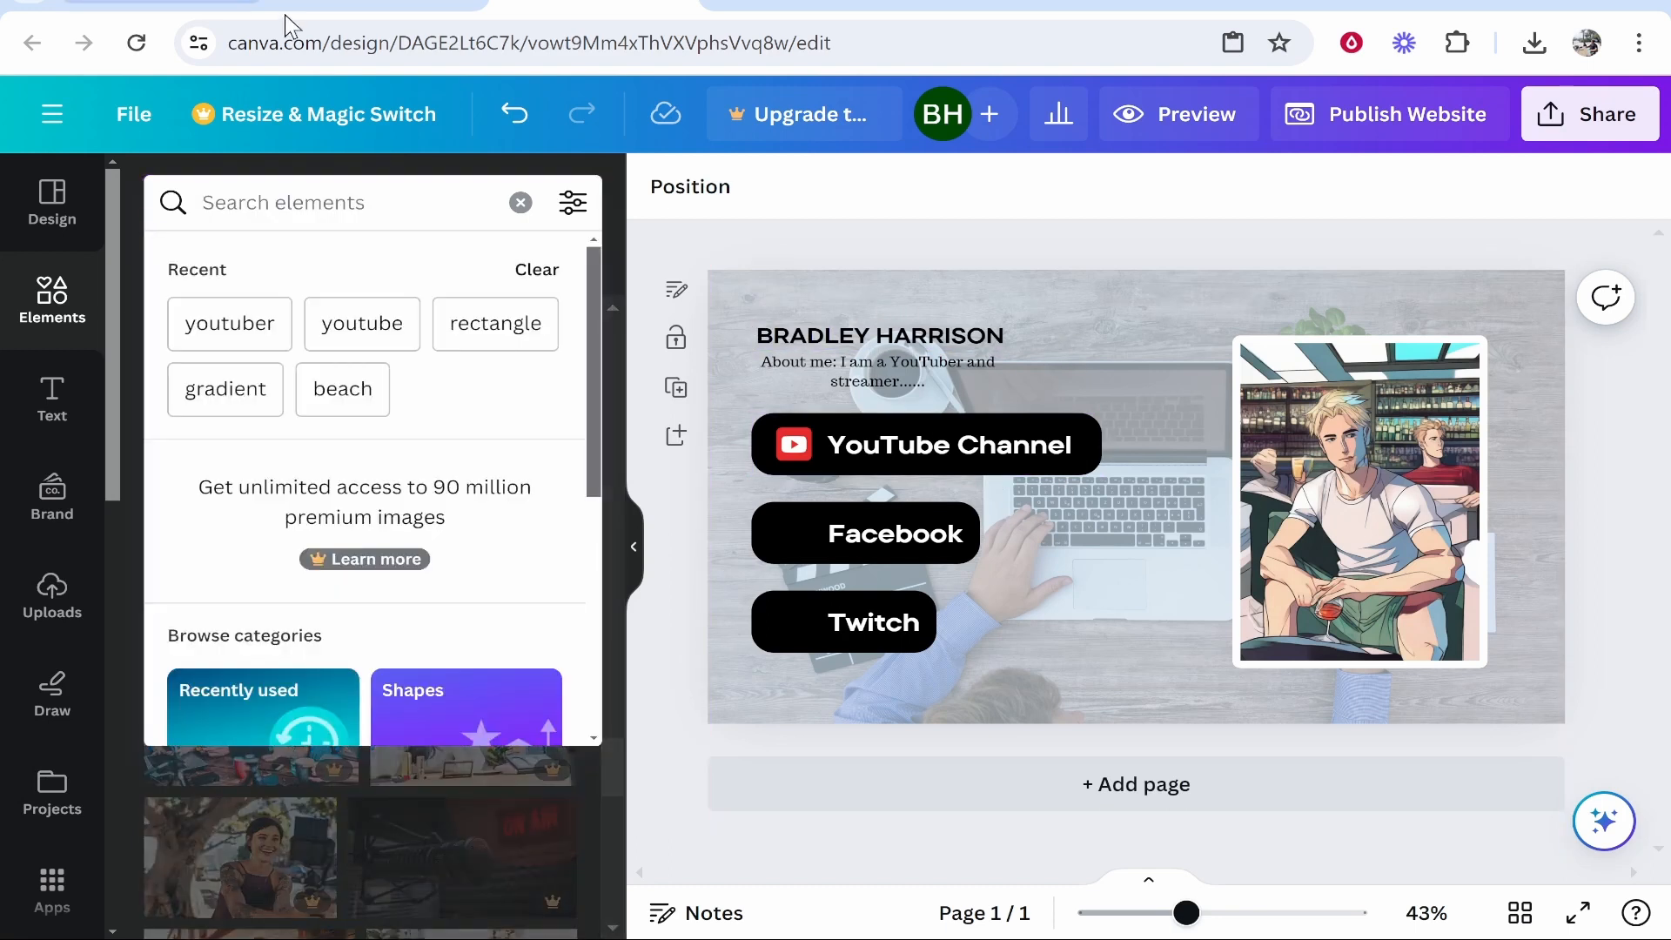
pyautogui.write('r')
pyautogui.click(260, 513)
pyautogui.scroll(5, 404, 493)
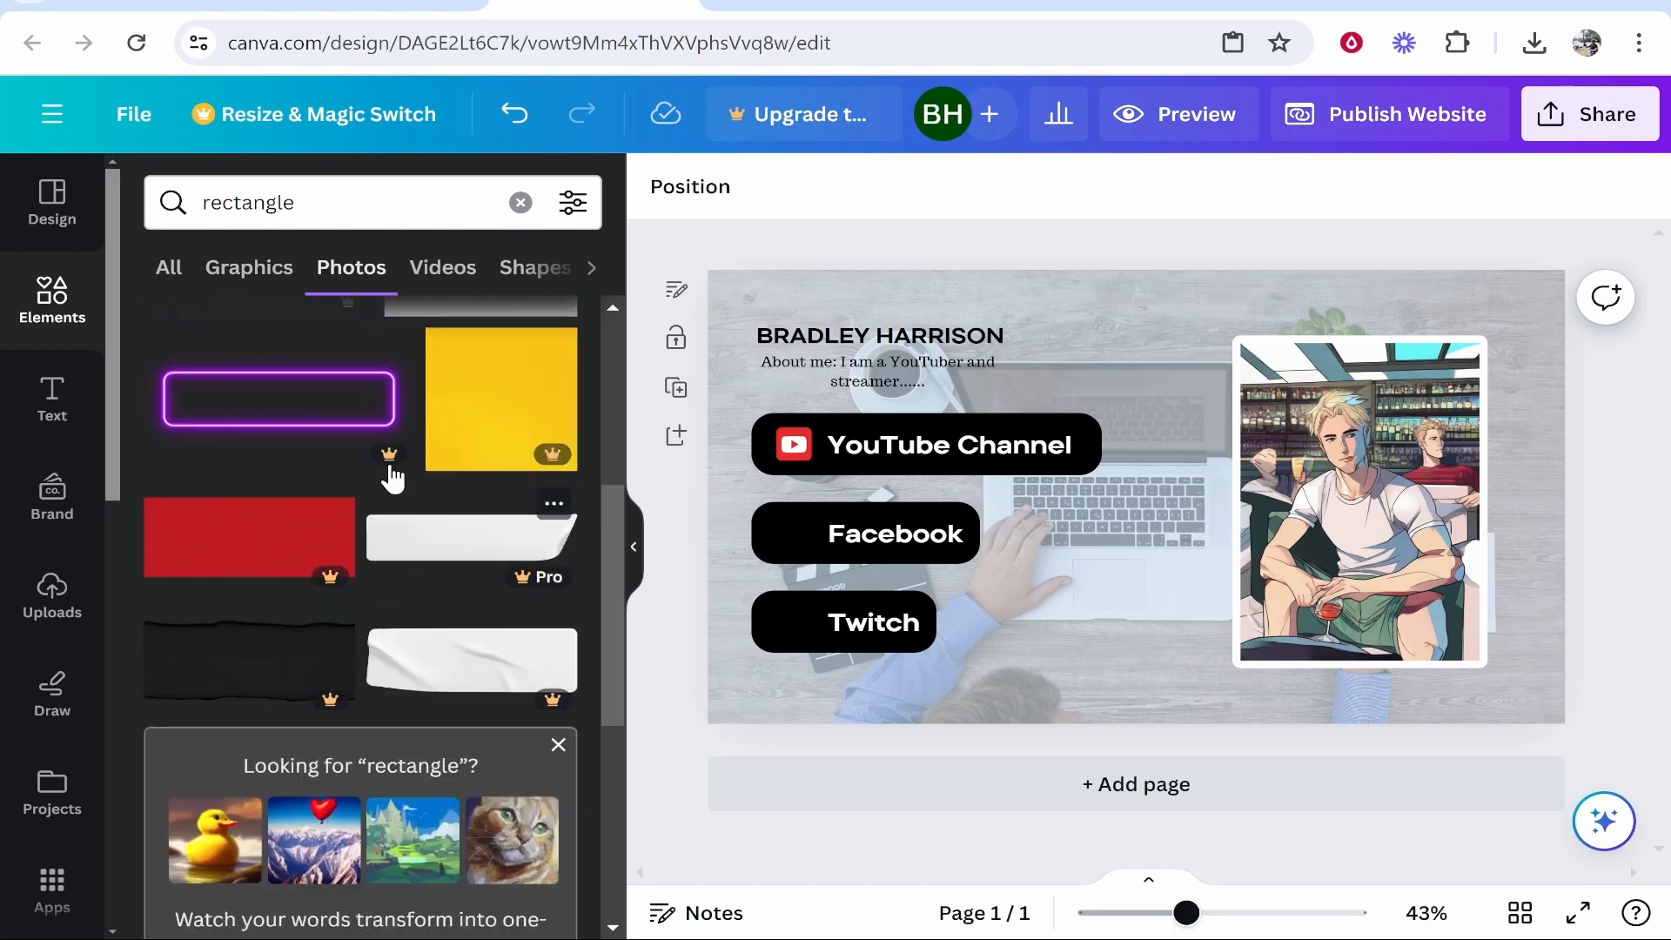
pyautogui.click(513, 270)
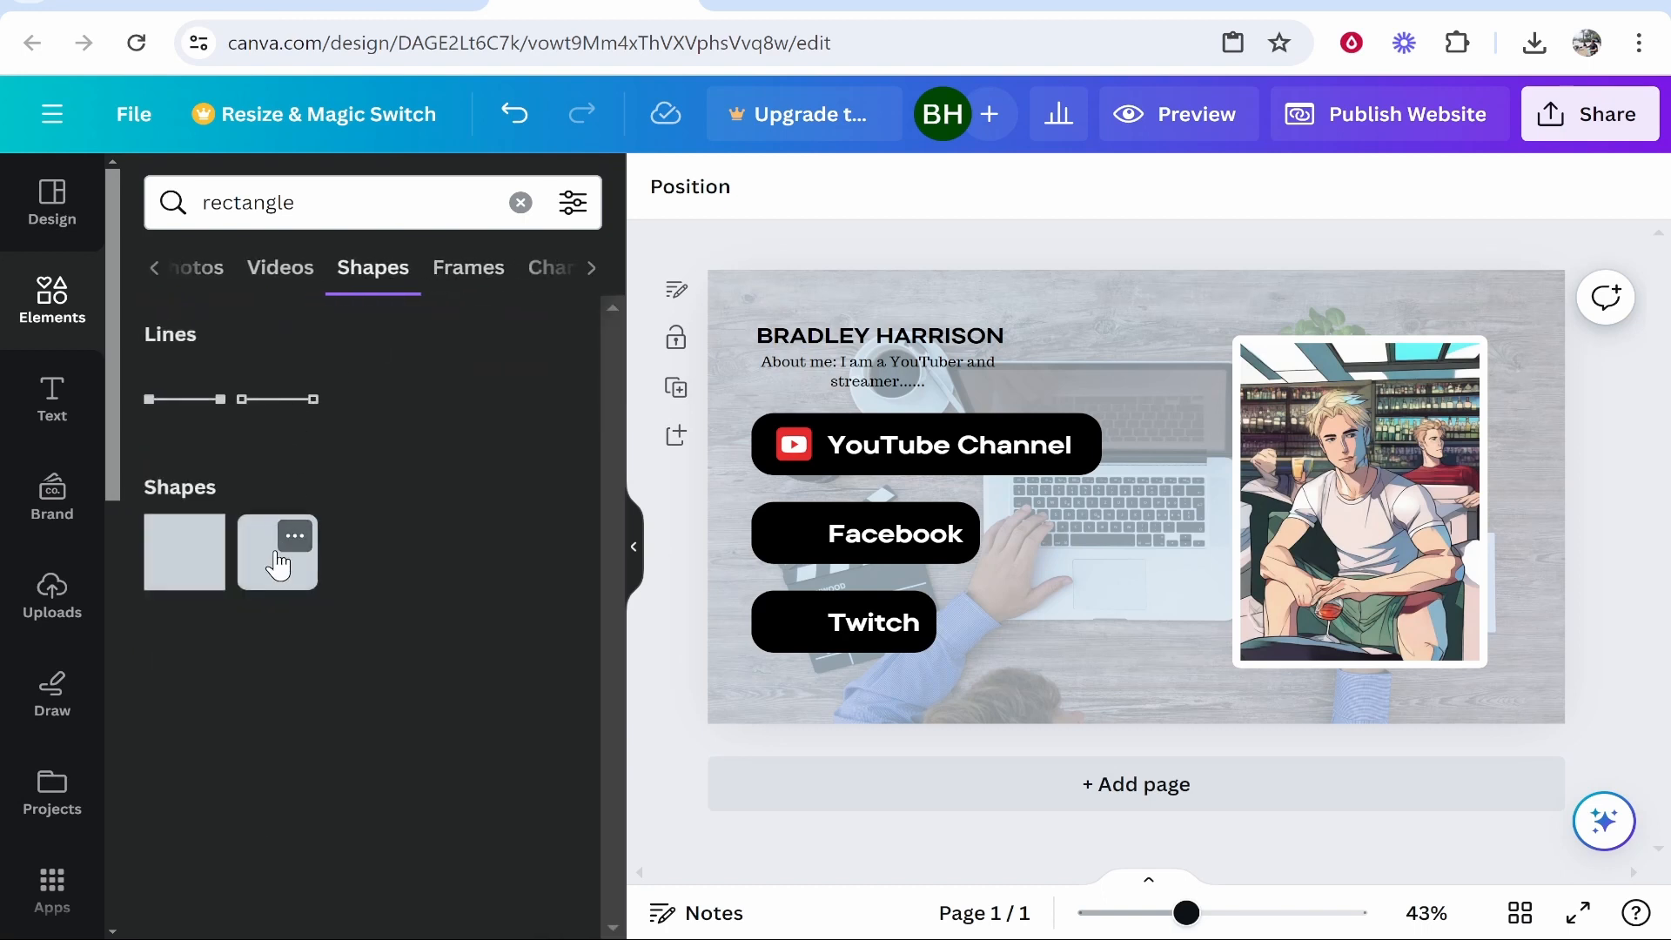
pyautogui.moveTo(279, 564); pyautogui.dragTo(806, 315)
# Stretch the square into a box behind the name header and colour it white.
pyautogui.moveTo(879, 360); pyautogui.dragTo(1022, 360)
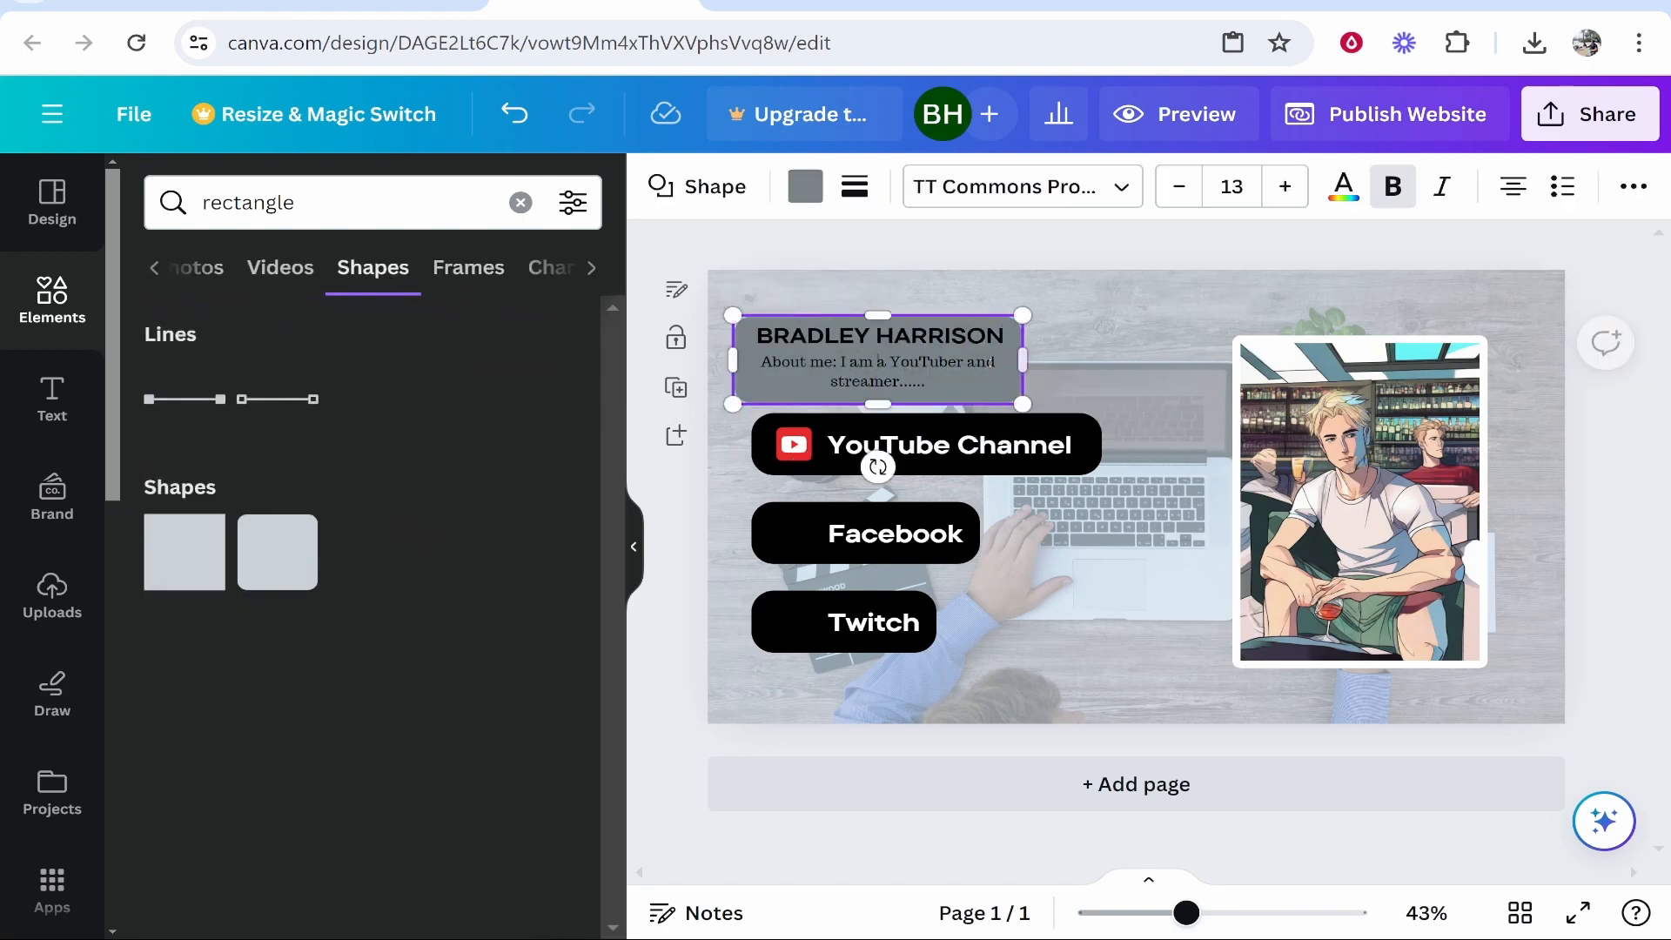
pyautogui.click(989, 369)
pyautogui.click(993, 396)
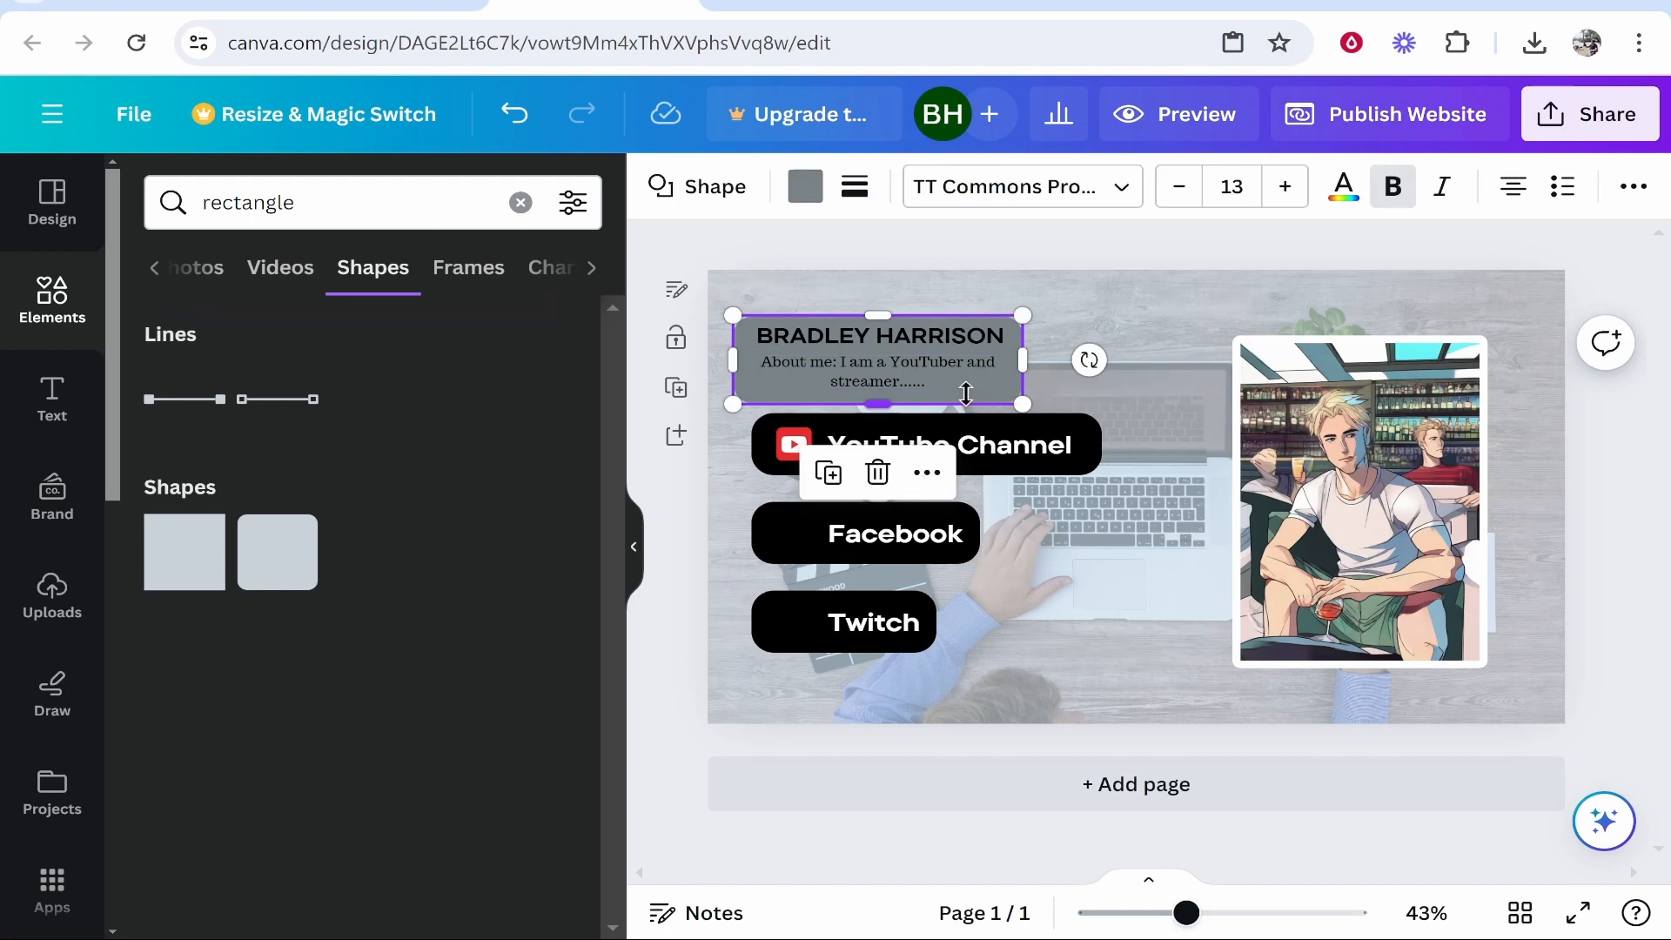
pyautogui.moveTo(966, 394); pyautogui.dragTo(966, 390)
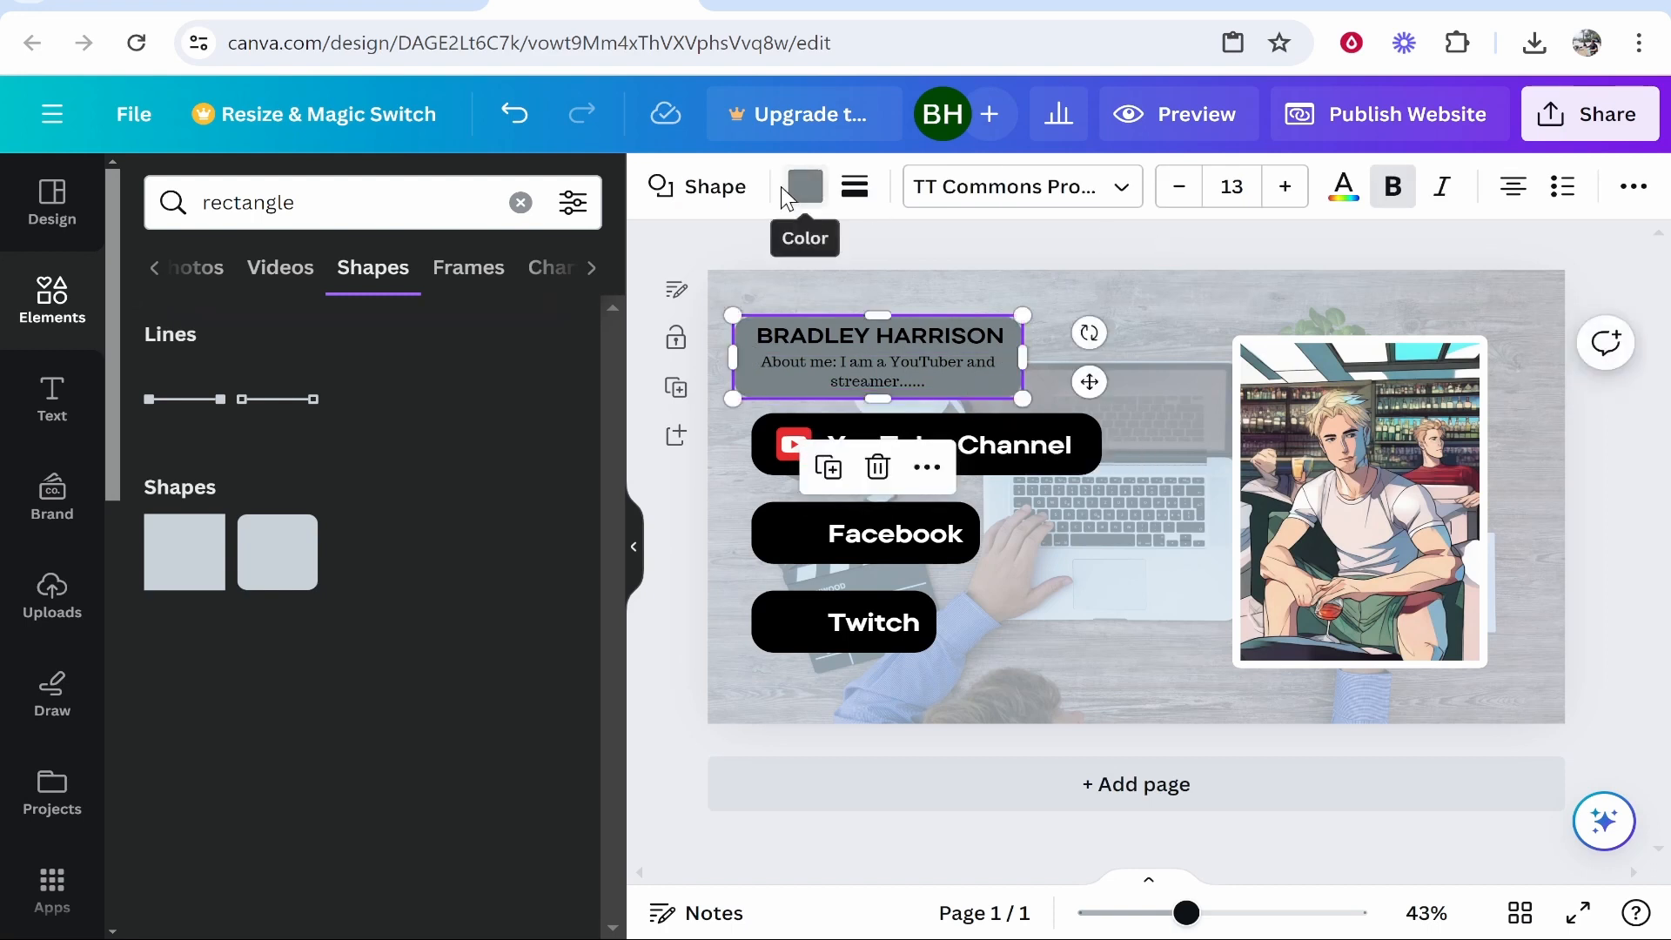
pyautogui.click(801, 187)
pyautogui.click(166, 440)
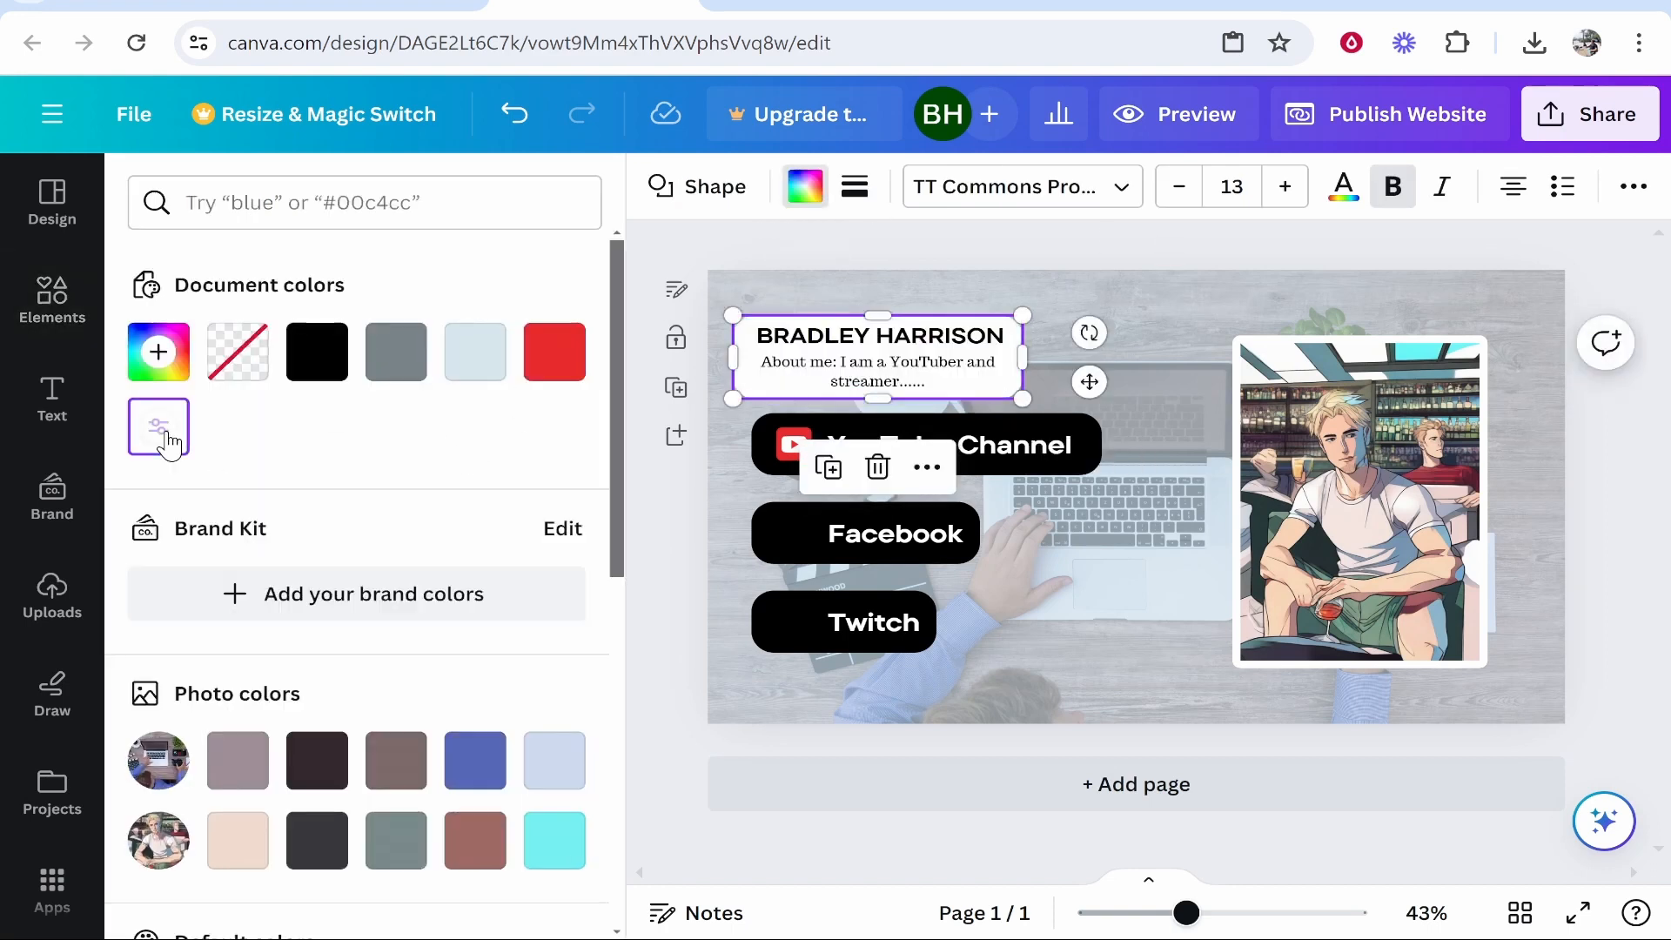
pyautogui.click(1157, 318)
pyautogui.click(998, 468)
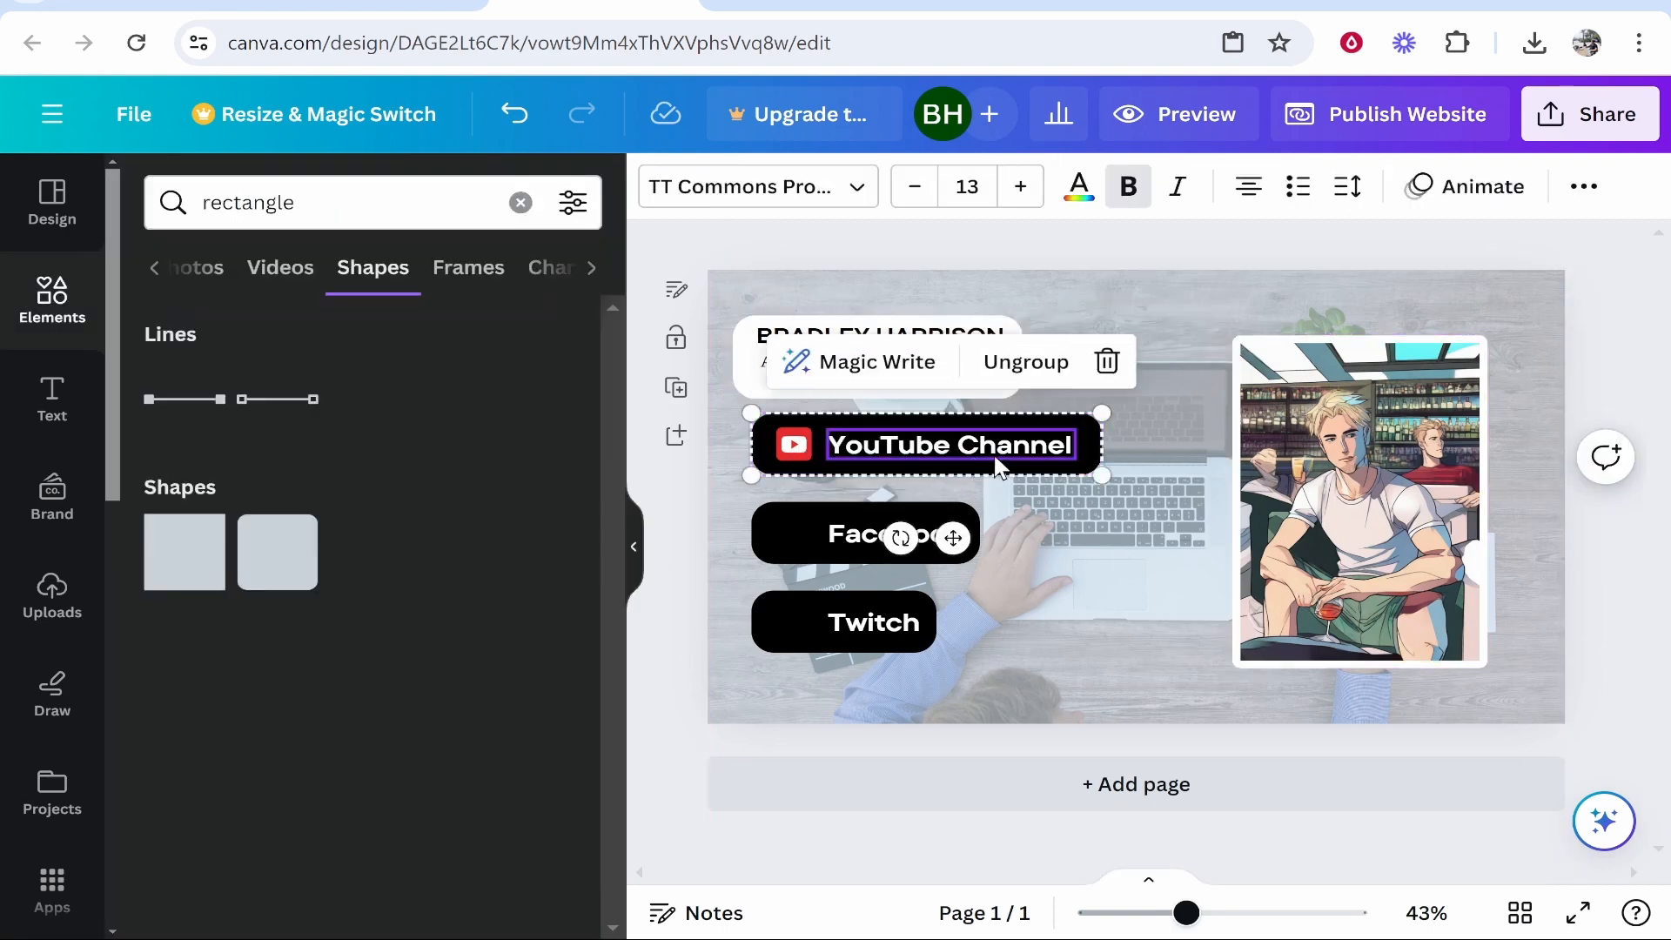
pyautogui.click(1054, 363)
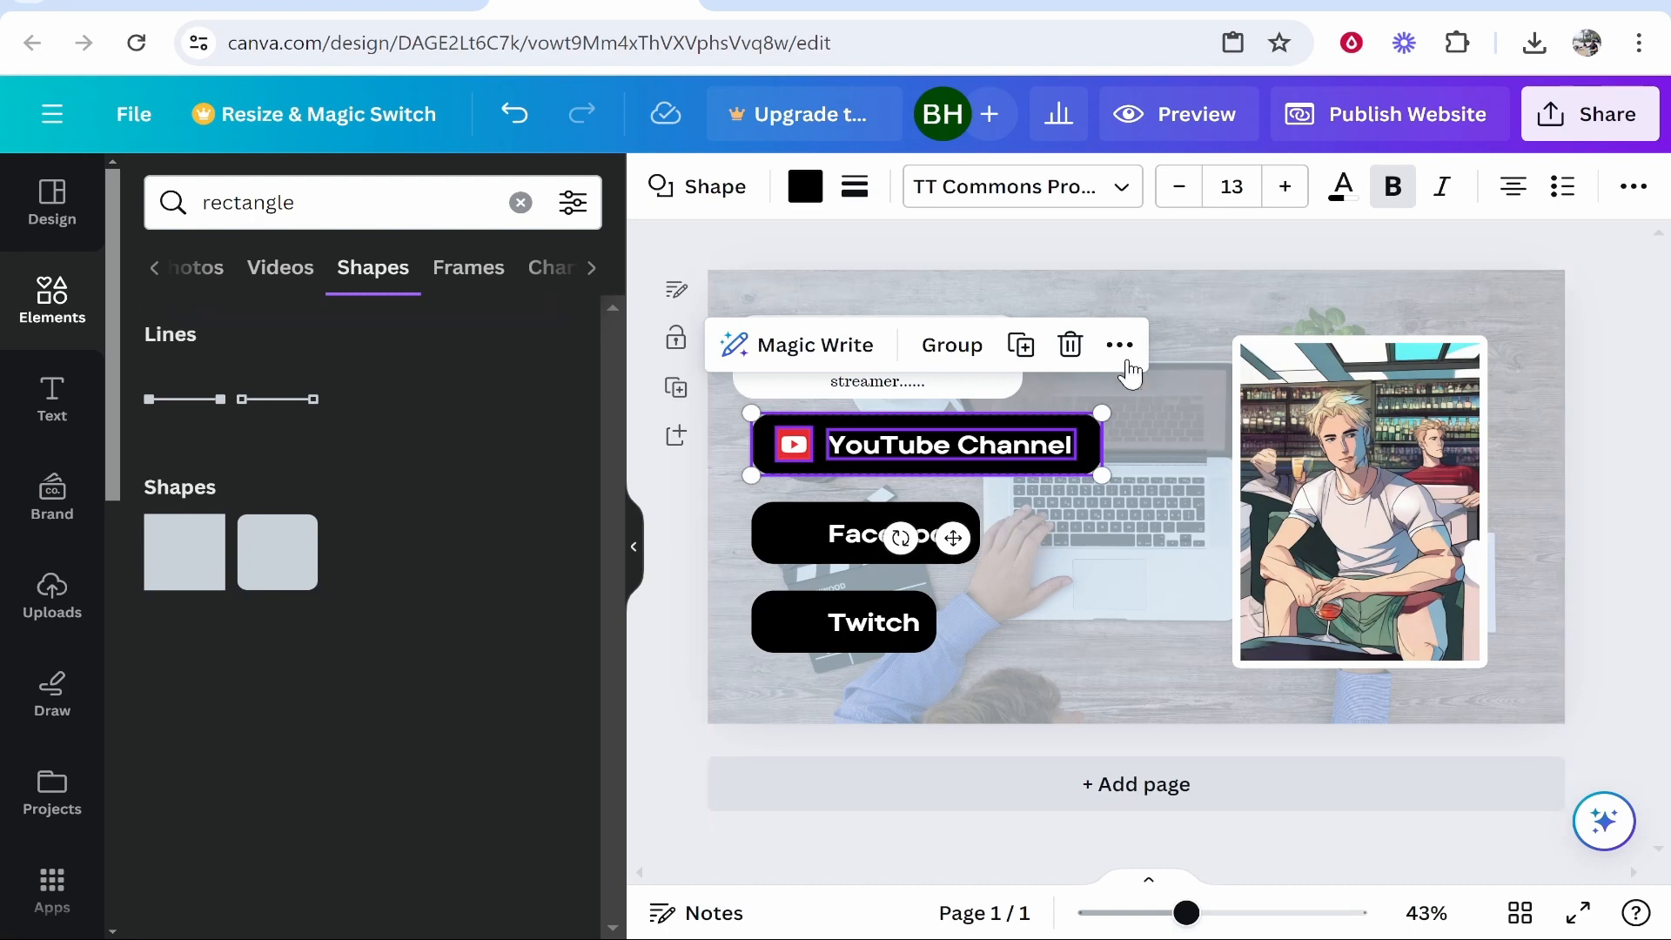
pyautogui.click(1125, 354)
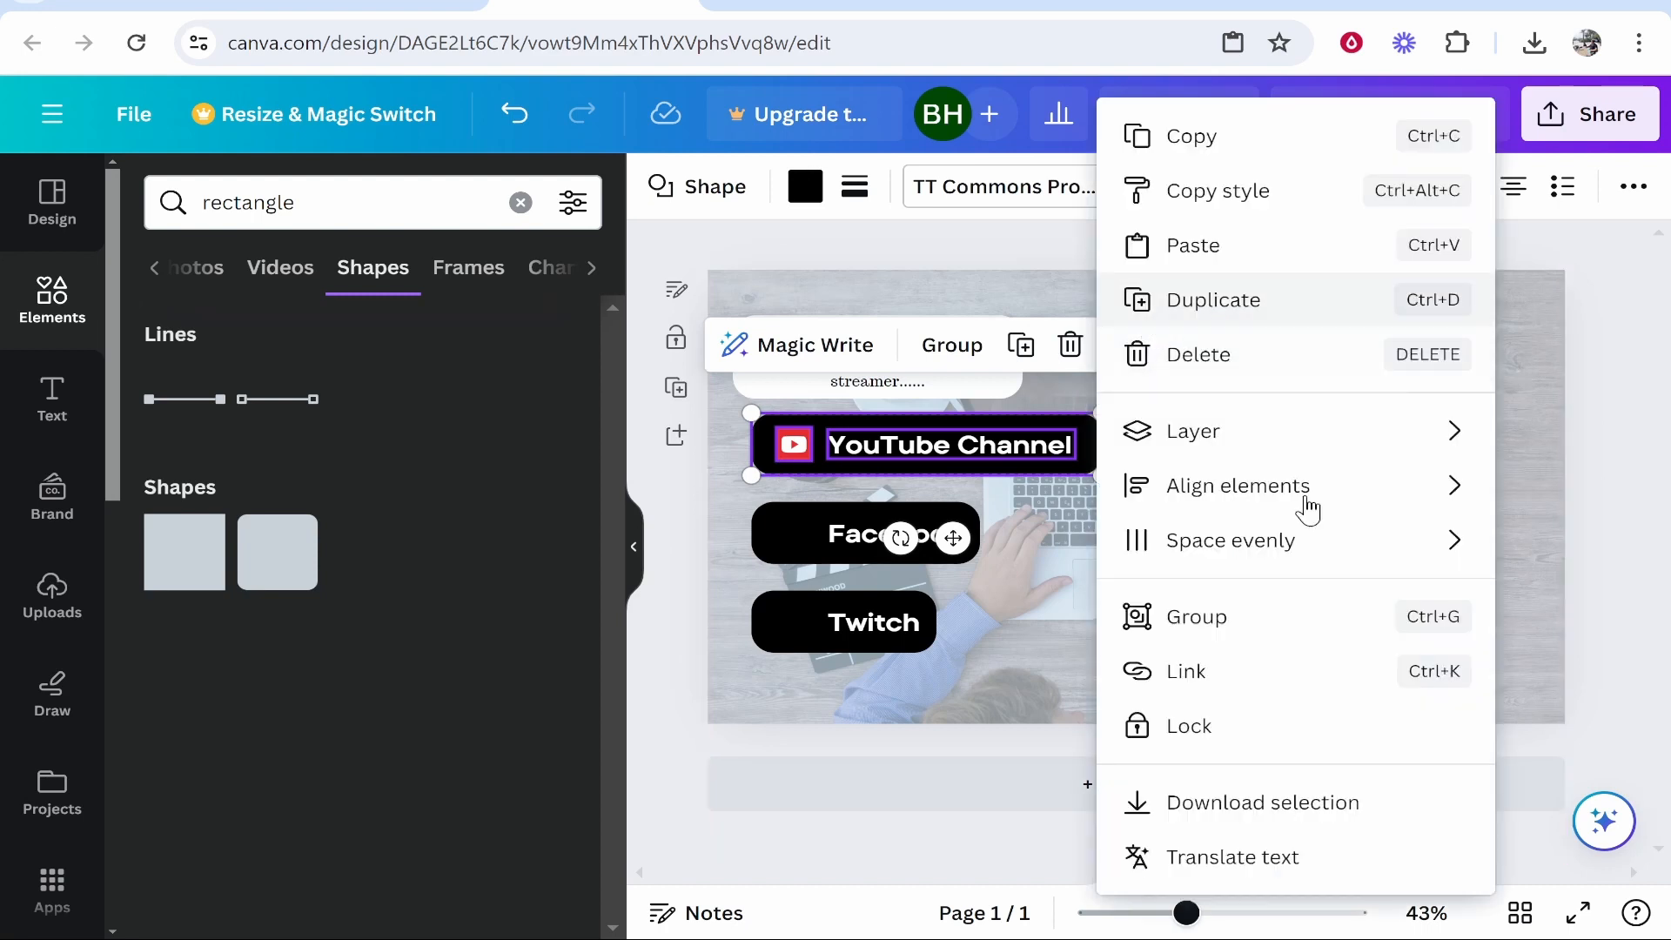
pyautogui.click(1286, 688)
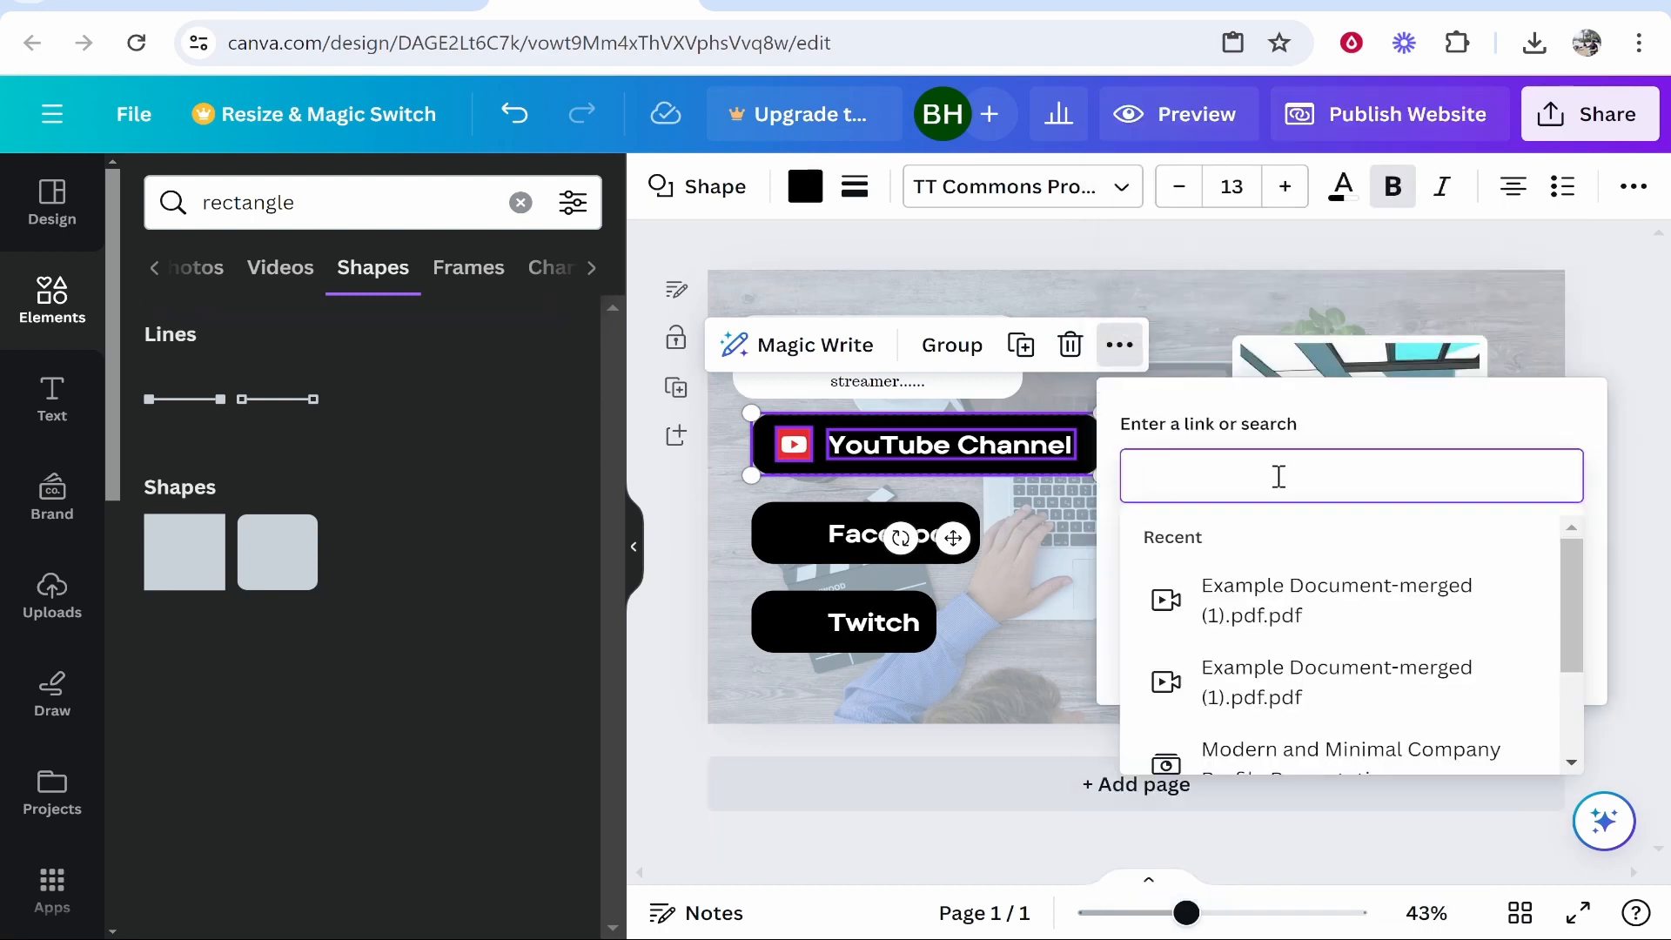
pyautogui.write('http://www.youtube.com')
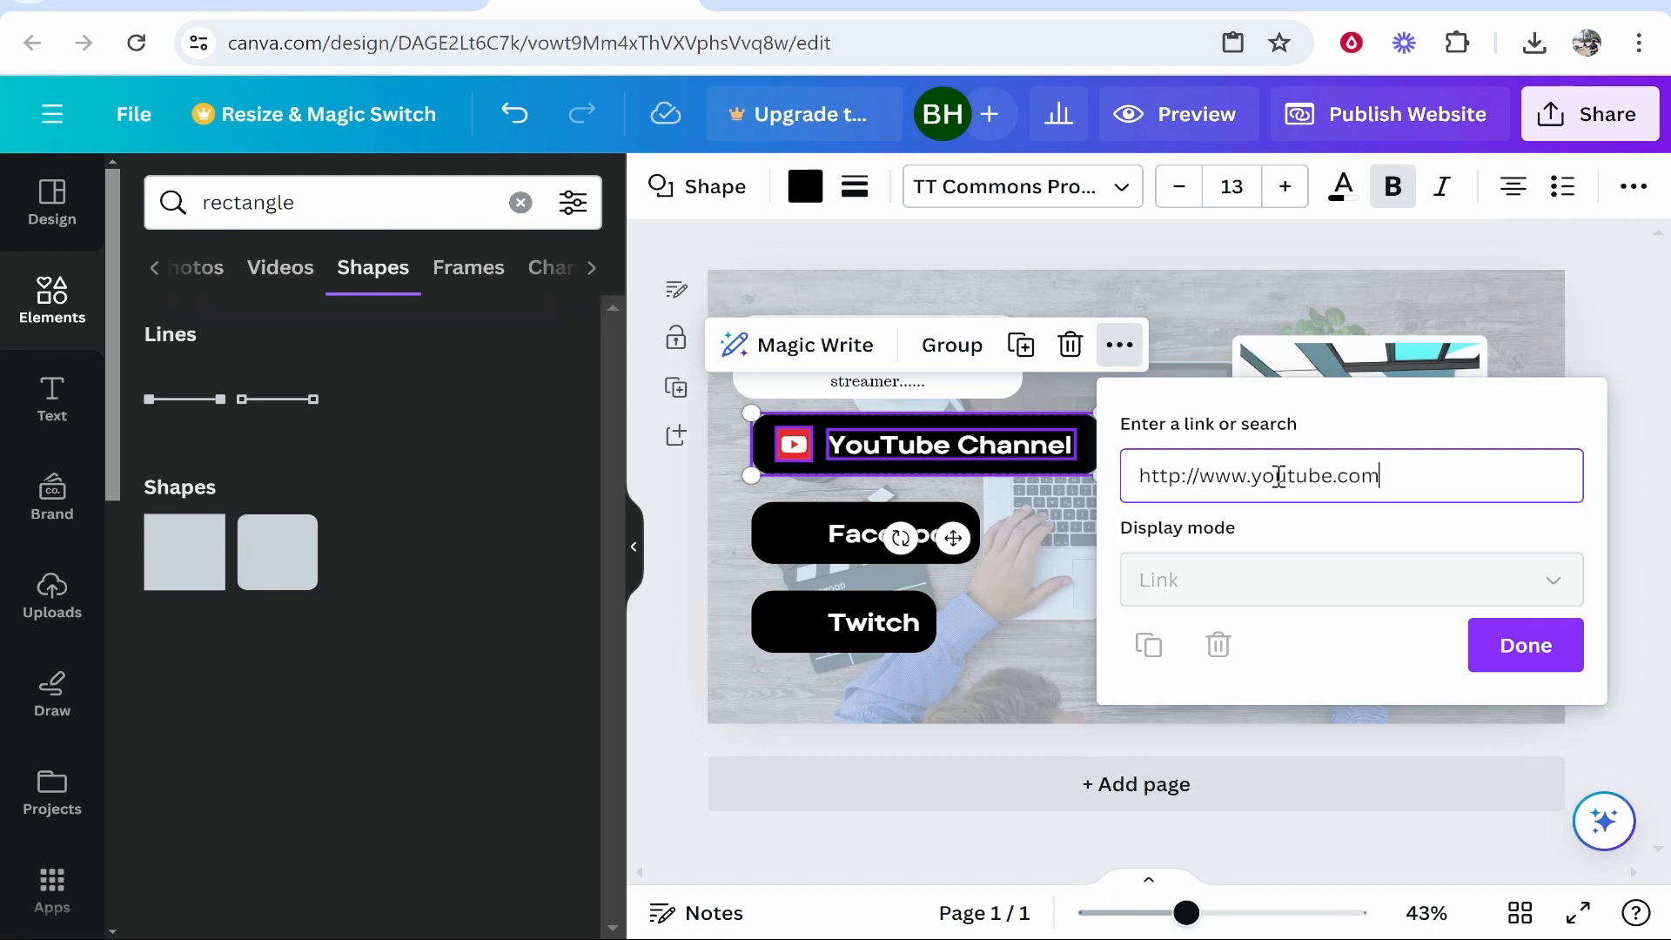
pyautogui.click(1523, 668)
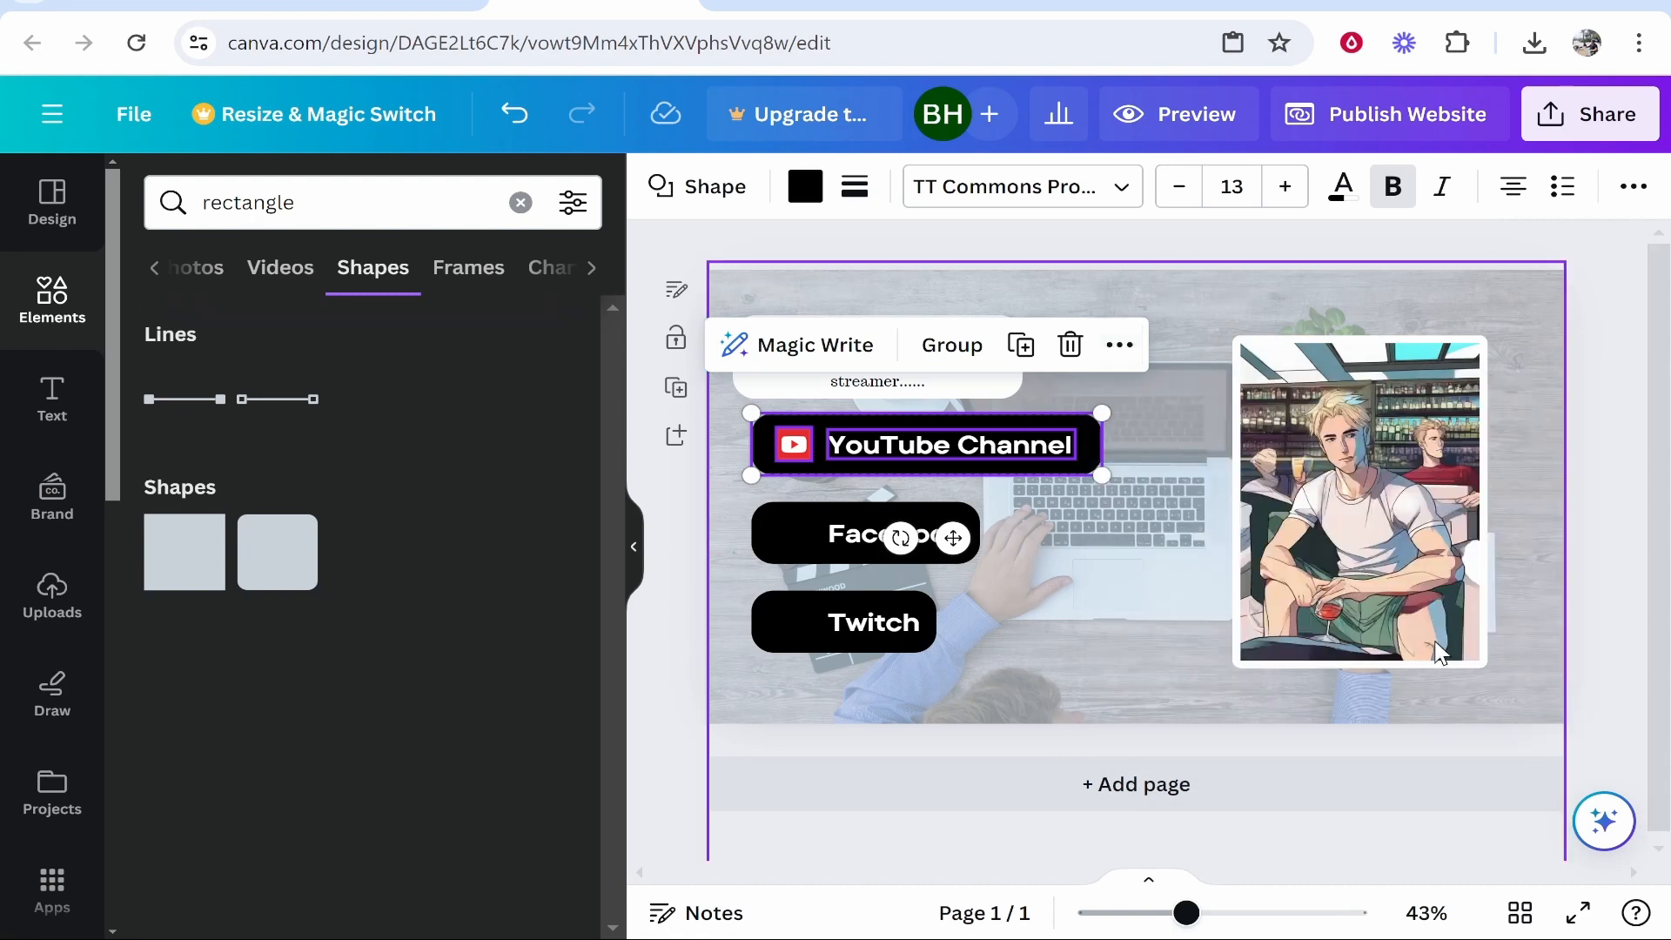
# Select the Facebook label and shape together and paste a web link onto them.
pyautogui.click(834, 538)
pyautogui.keyDown('shift'); pyautogui.click(797, 522); pyautogui.keyUp('shift')
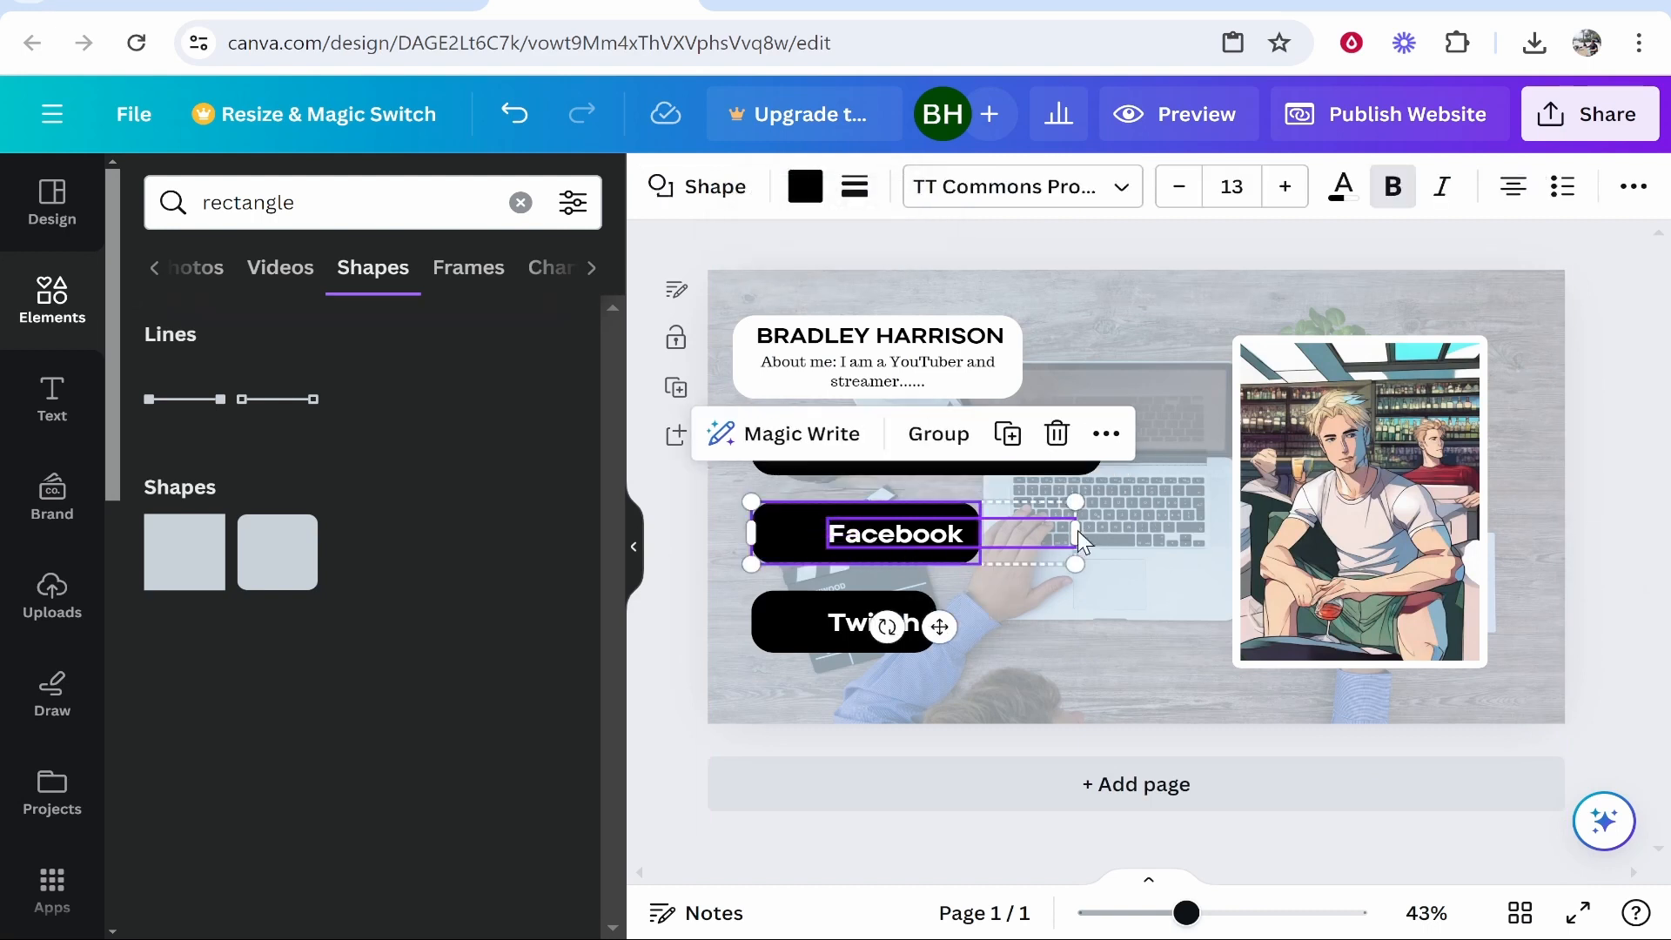
pyautogui.click(1106, 433)
pyautogui.click(1173, 617)
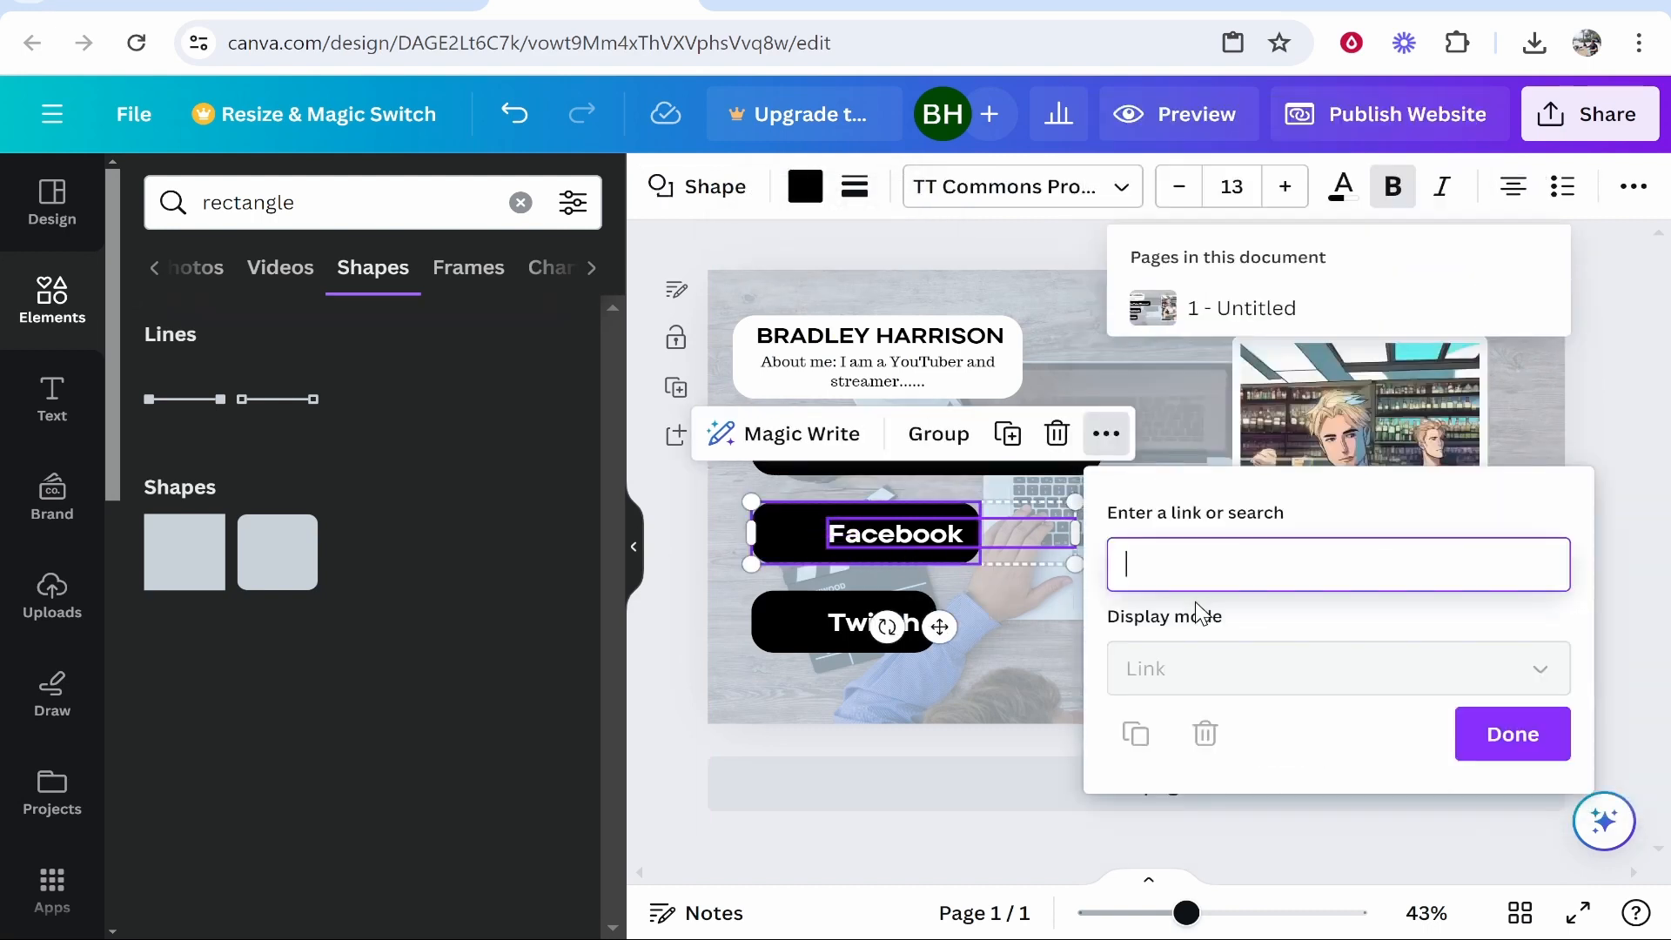
pyautogui.hotkey('ctrl', 'v')
pyautogui.press('Return')
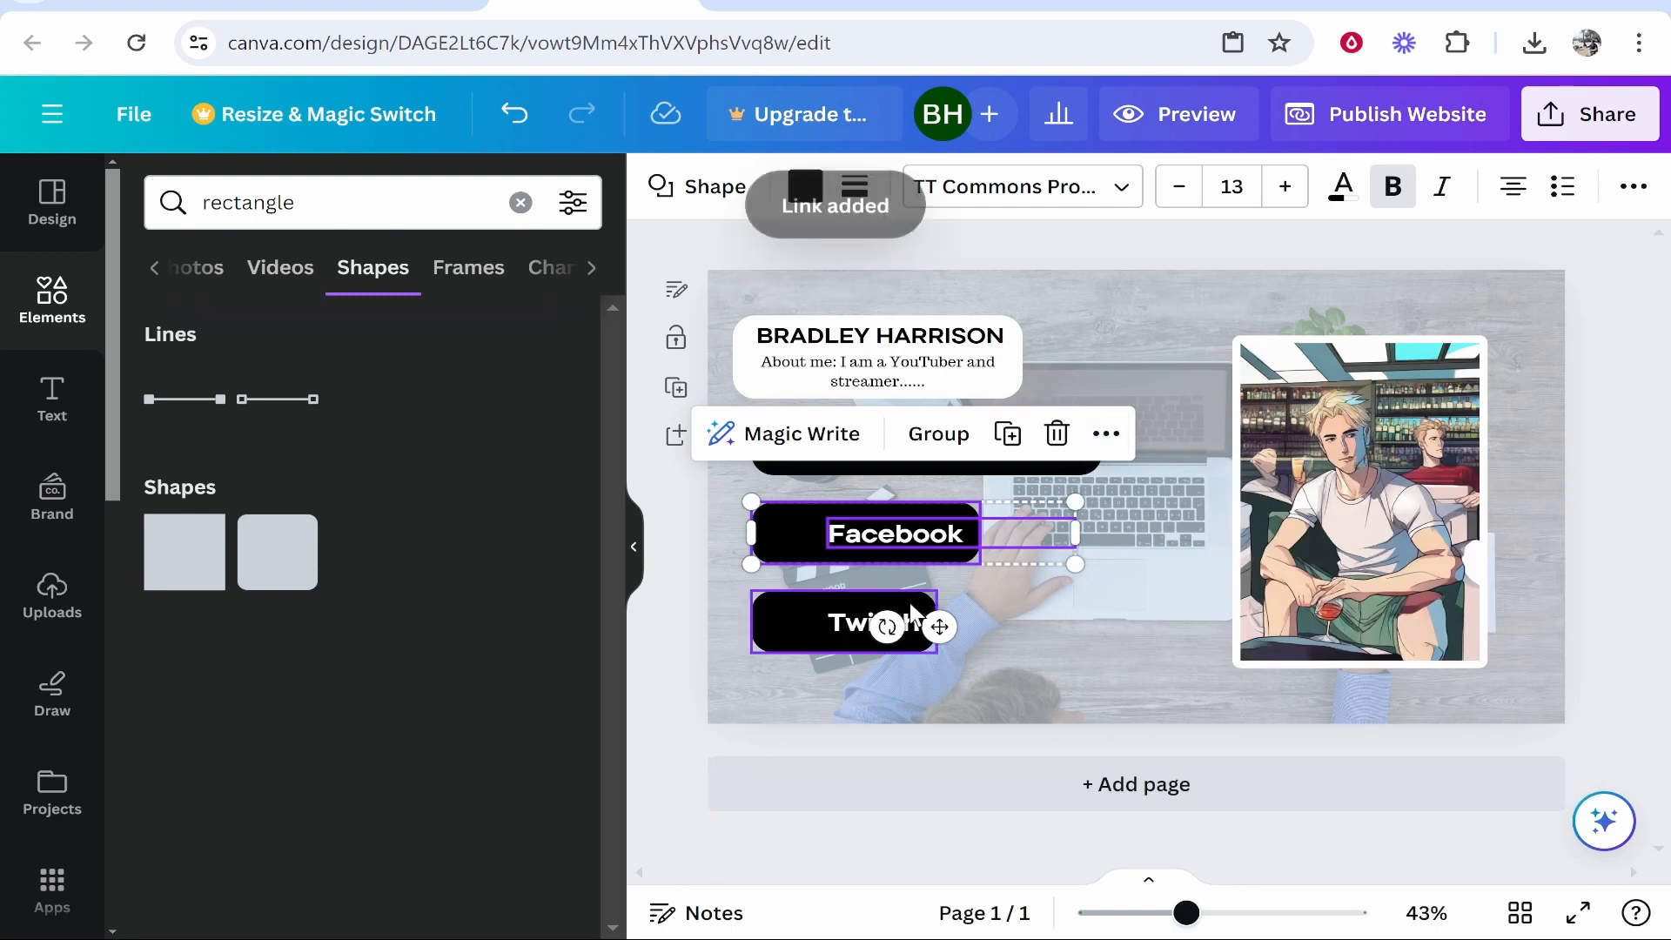
pyautogui.click(1130, 312)
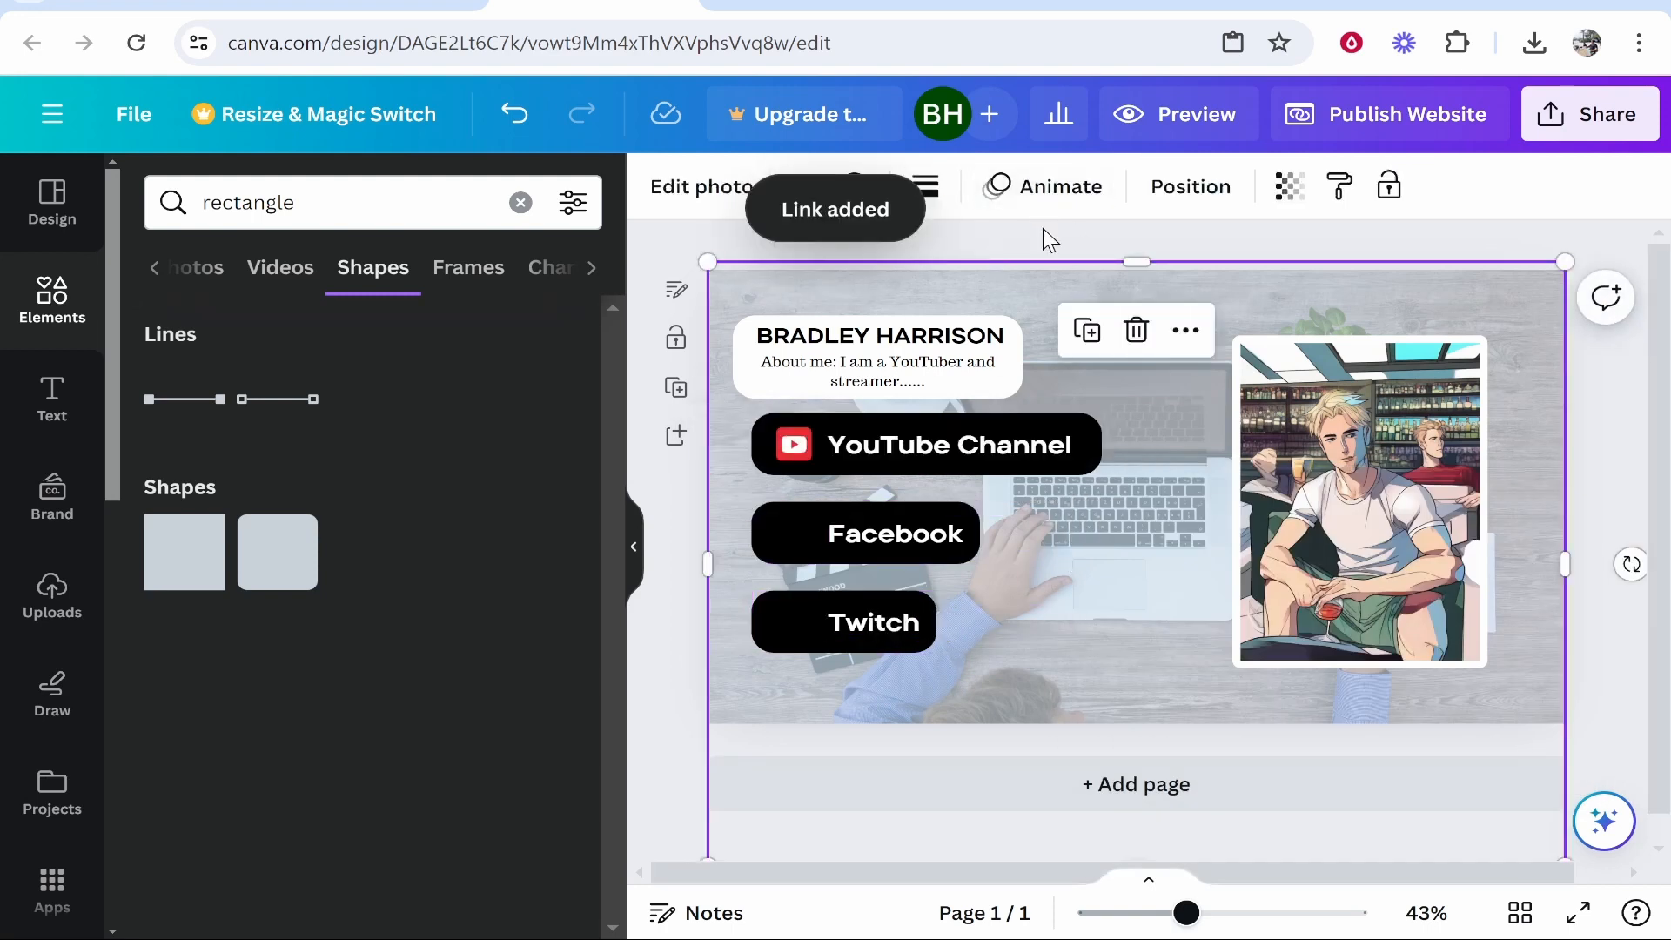
pyautogui.click(1158, 243)
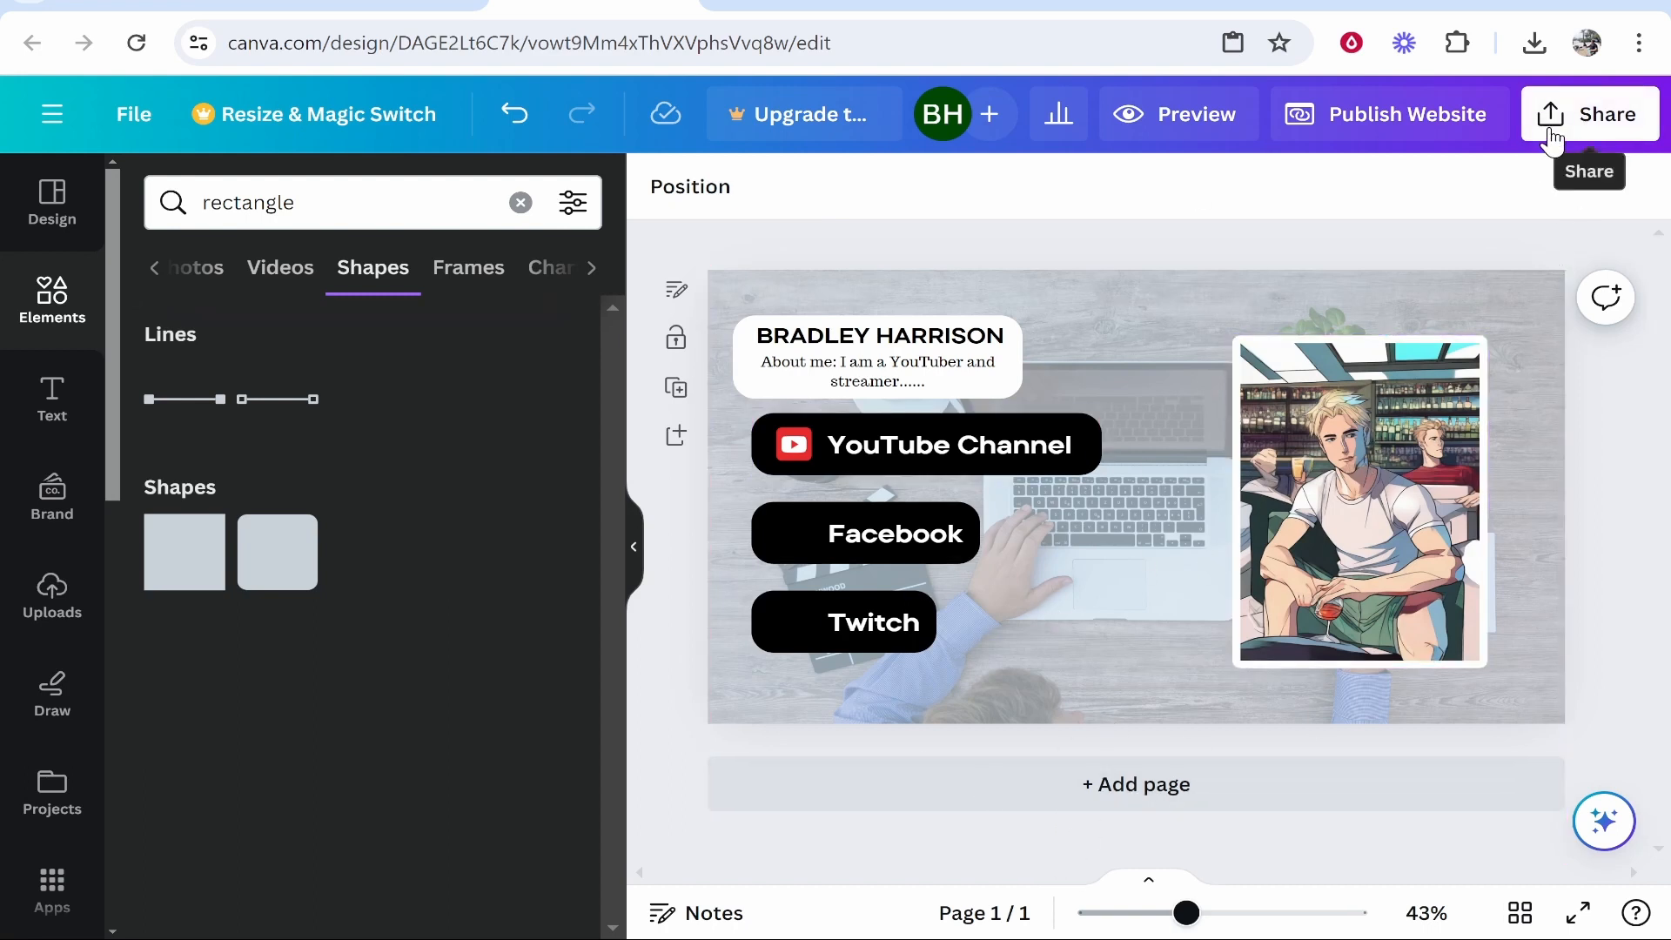
# Publish the design as a website with the subpath 'knowledgebaselinks'.
pyautogui.click(1593, 114)
pyautogui.scroll(-2, 1257, 635)
pyautogui.click(1156, 505)
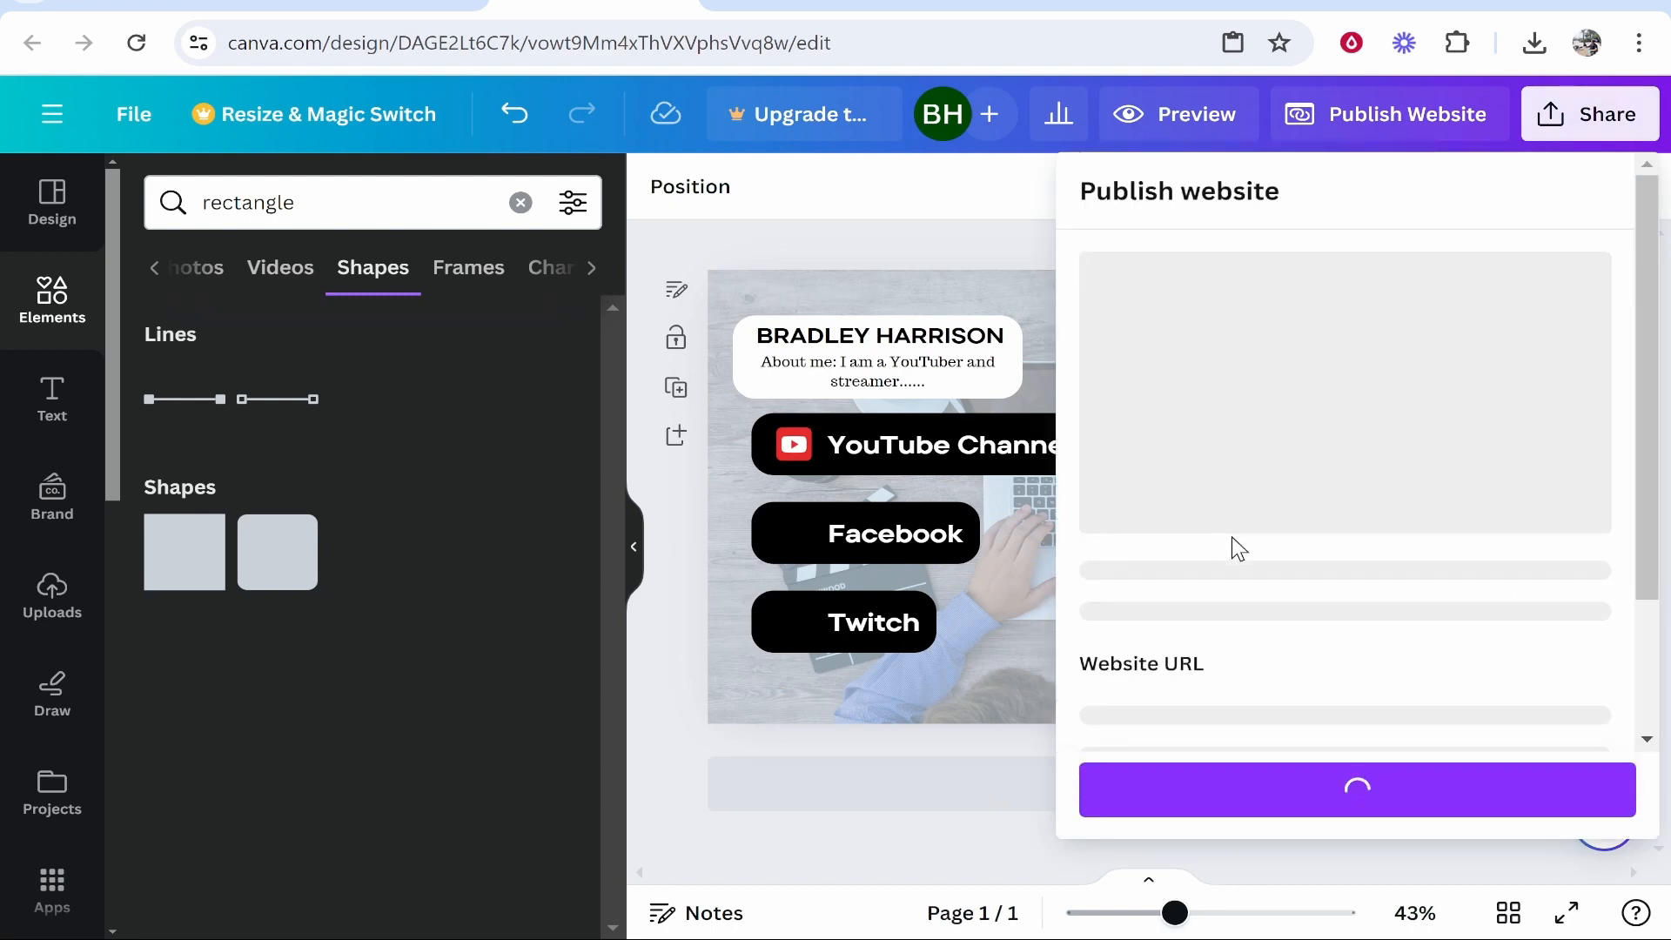
pyautogui.scroll(-5, 1335, 466)
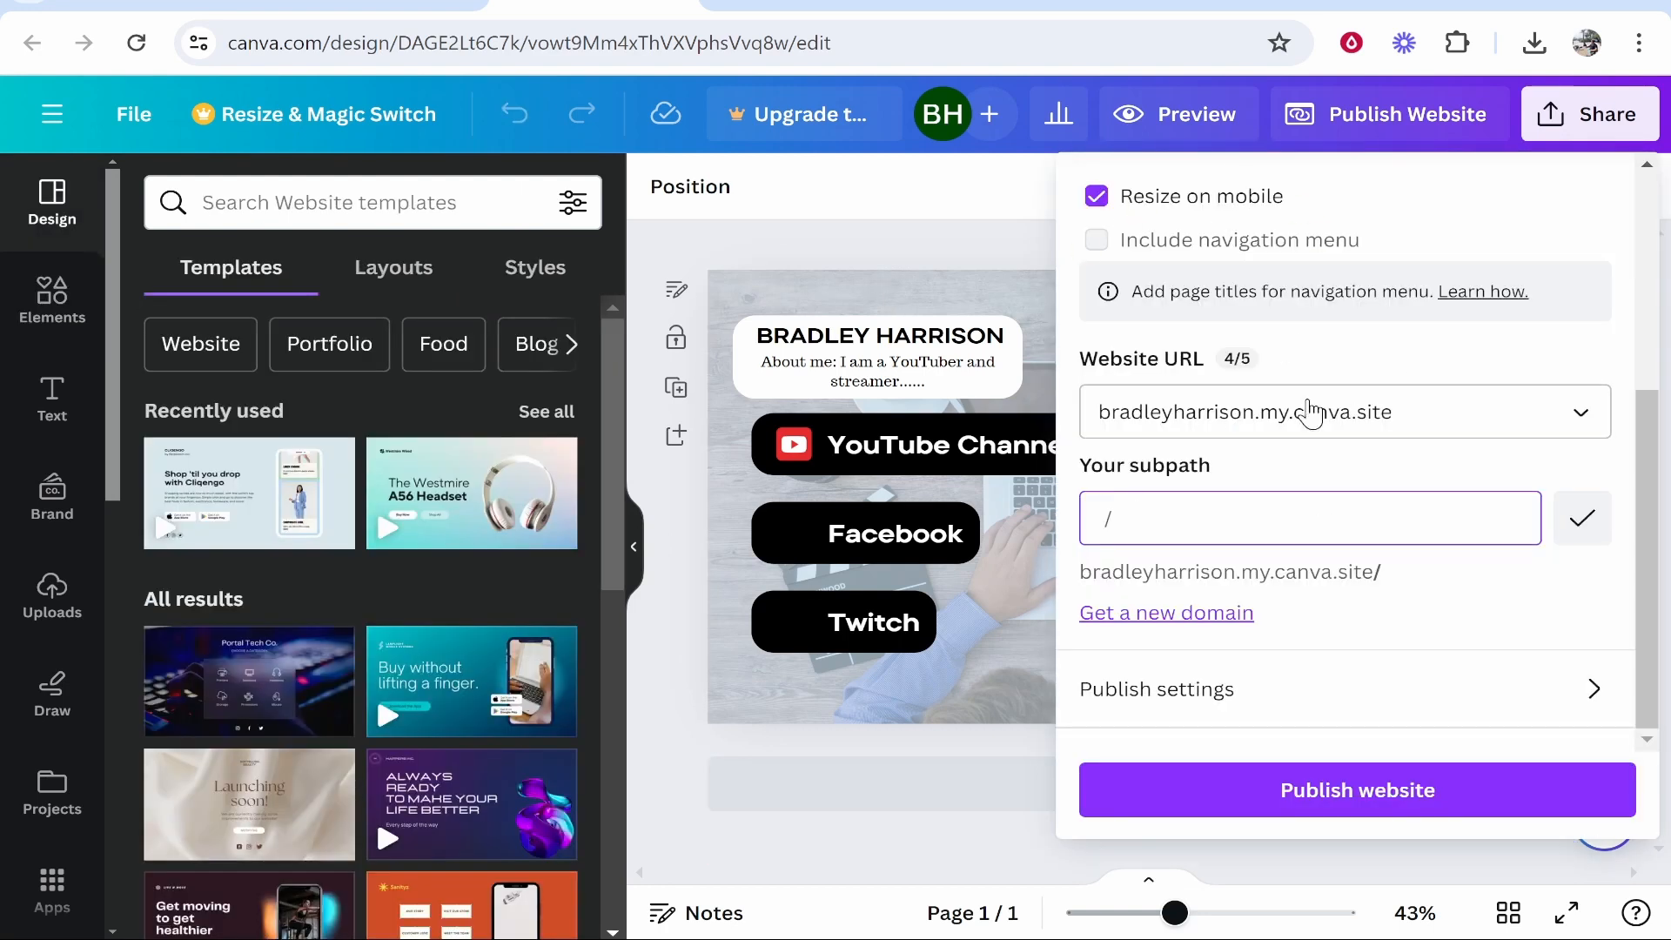
pyautogui.write('knowledgebaselinks')
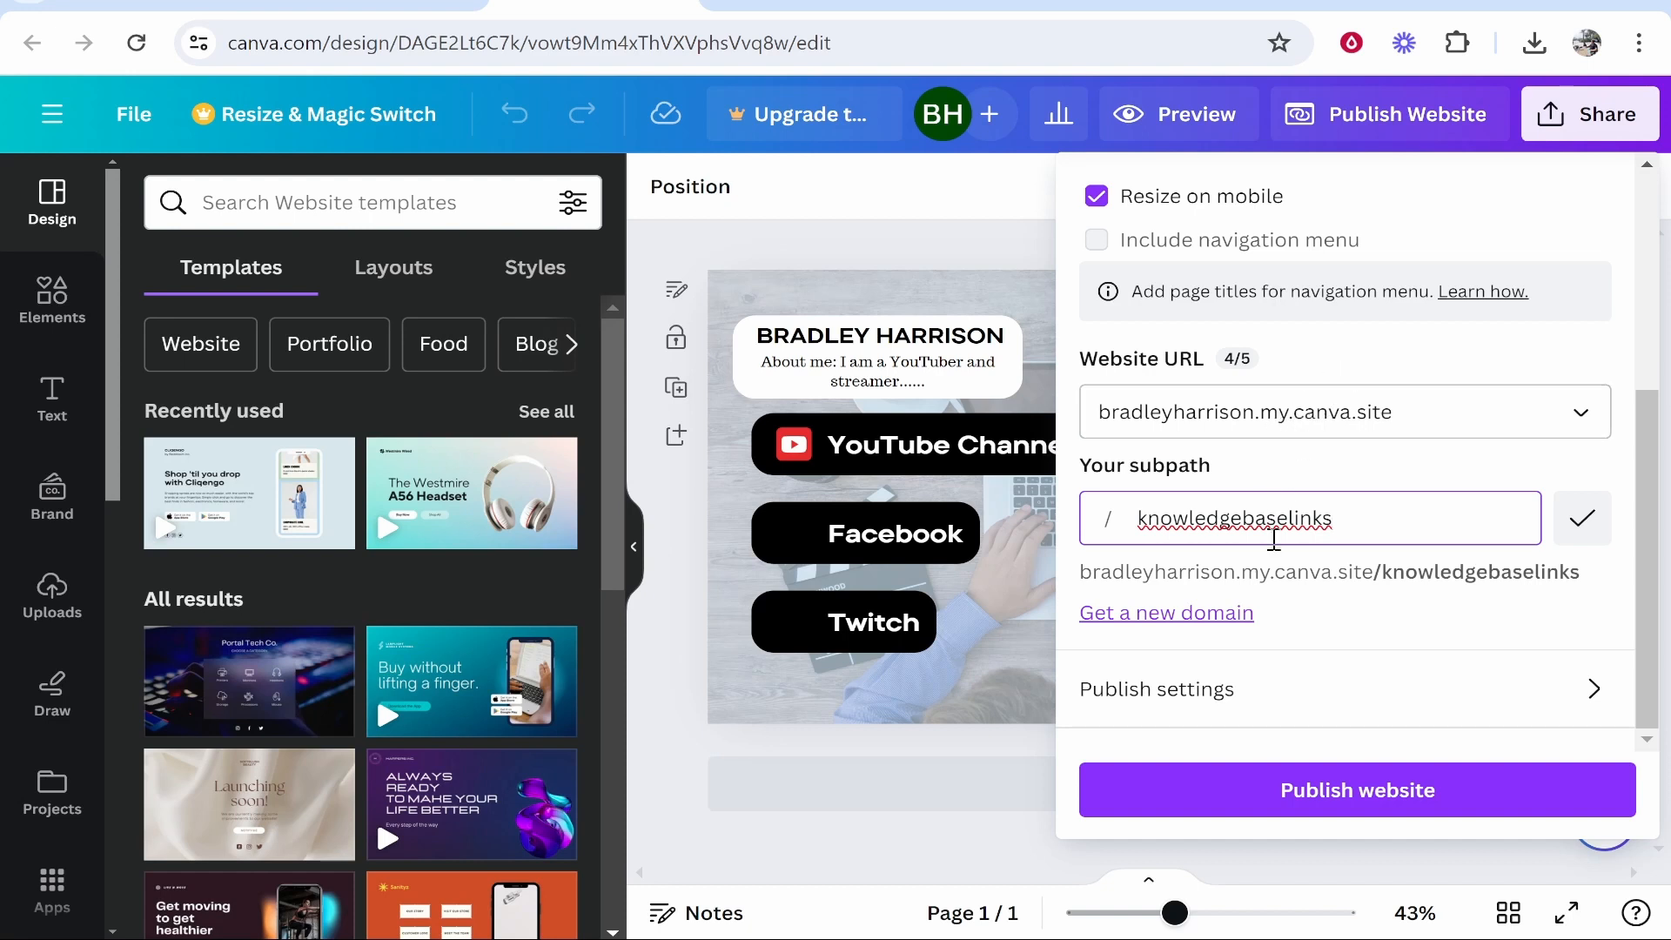
pyautogui.click(1435, 783)
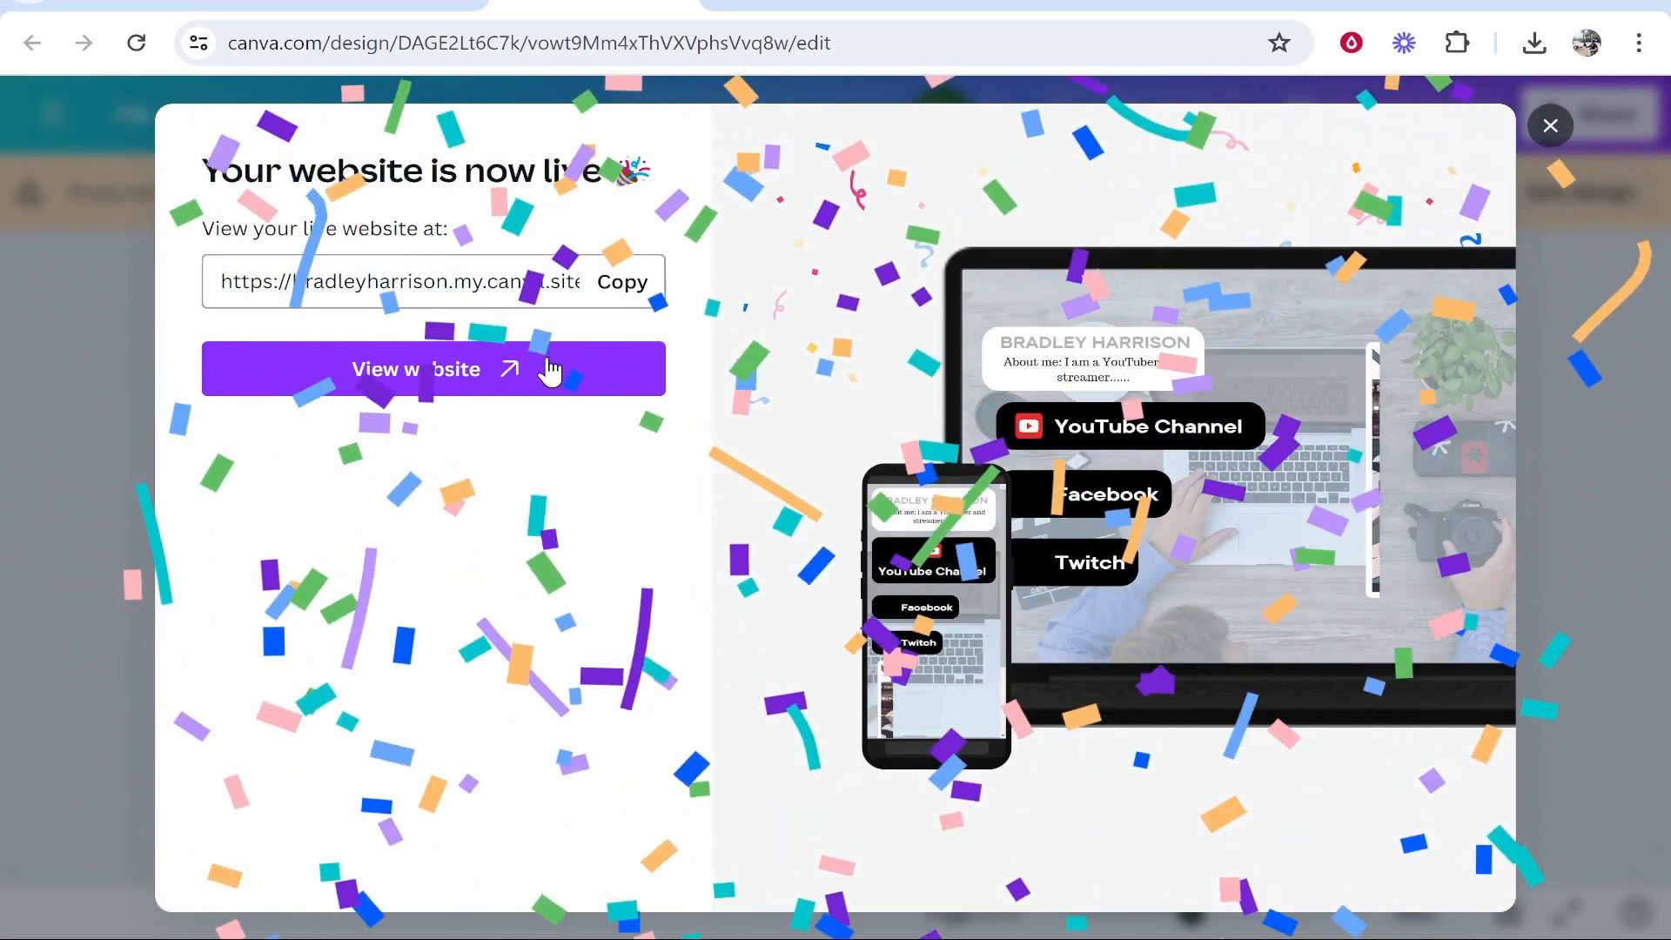
# Open the live my.canva.site page and test the YouTube Channel and Facebook buttons.
pyautogui.click(447, 377)
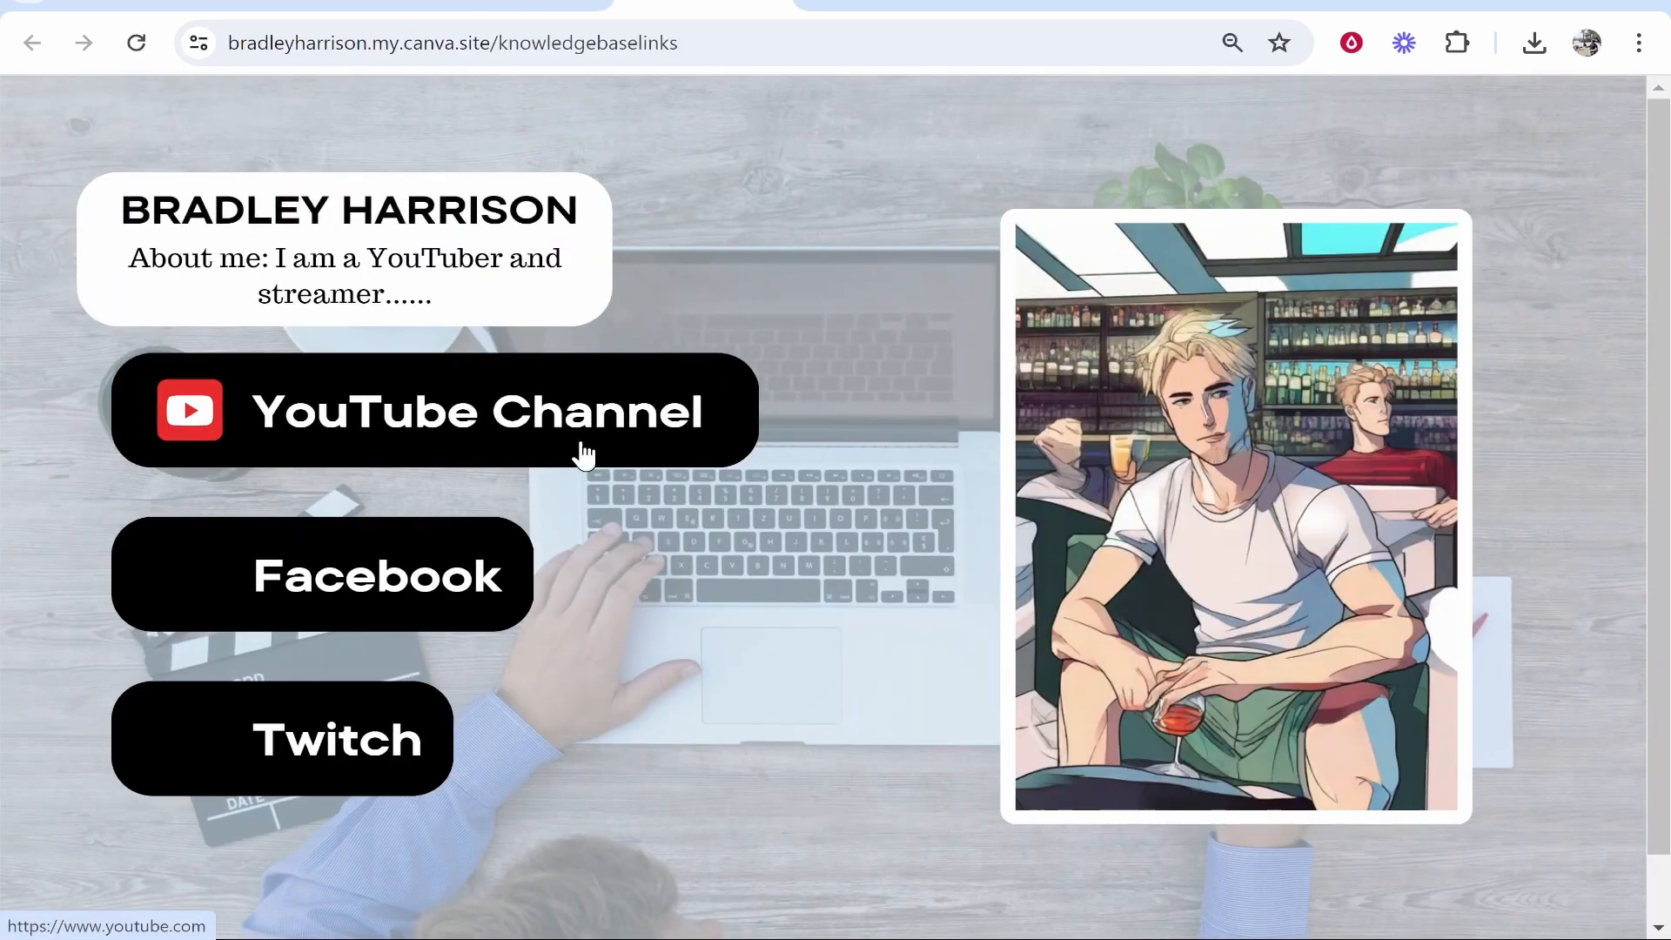
pyautogui.scroll(-1, 1351, 733)
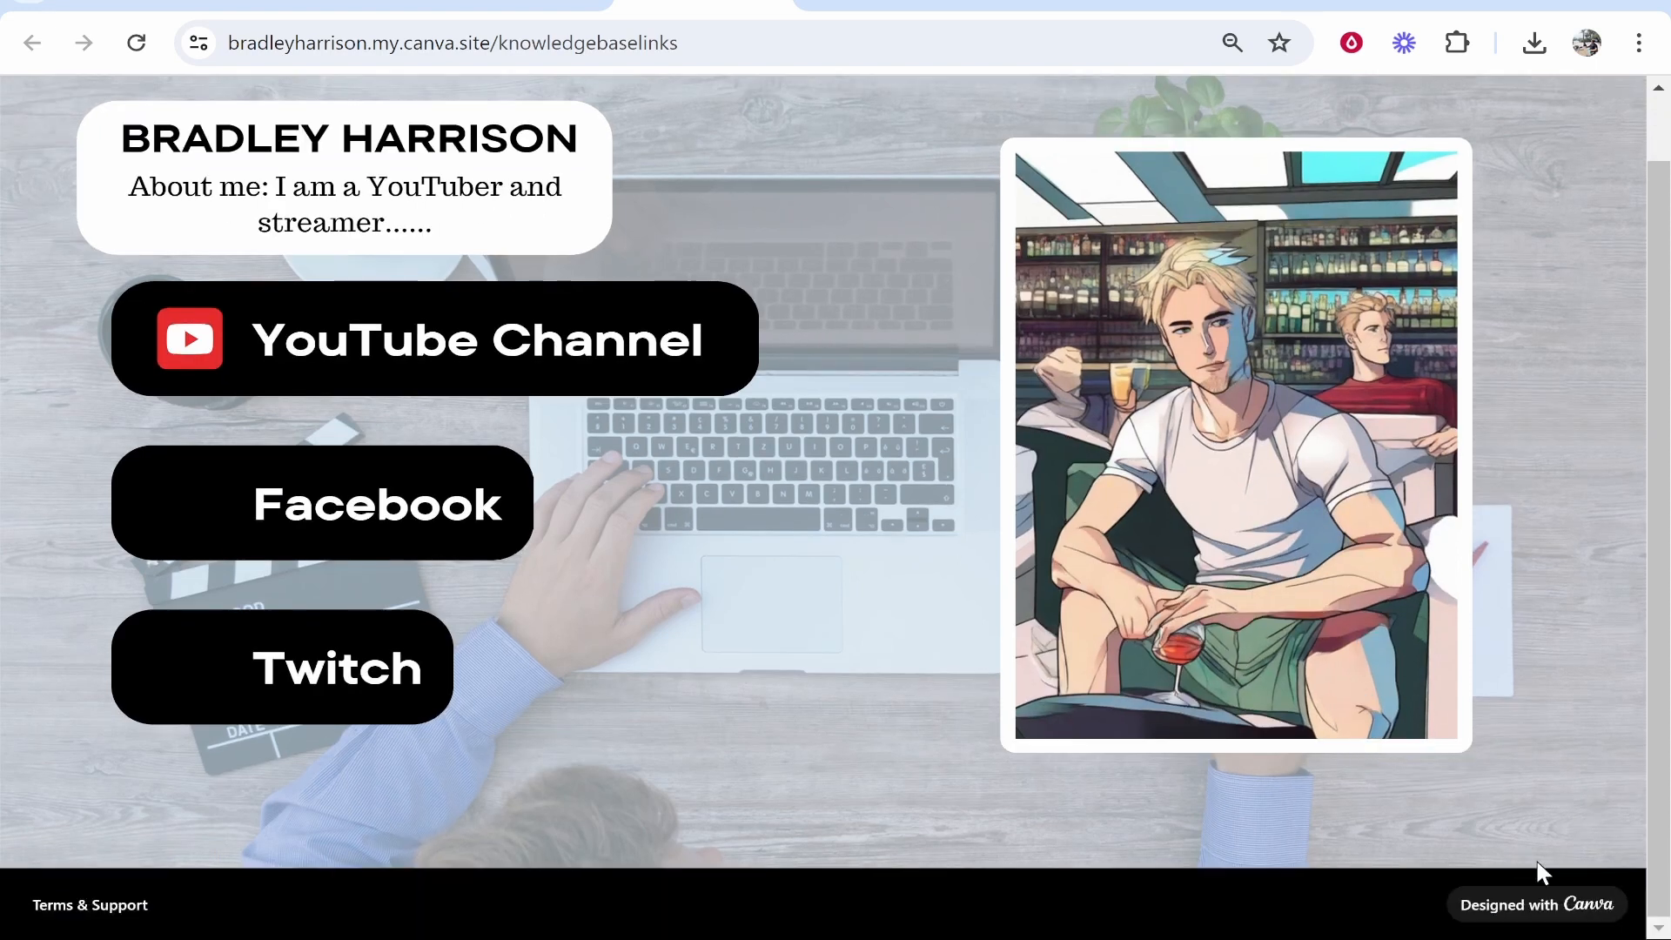
pyautogui.scroll(1, 1320, 838)
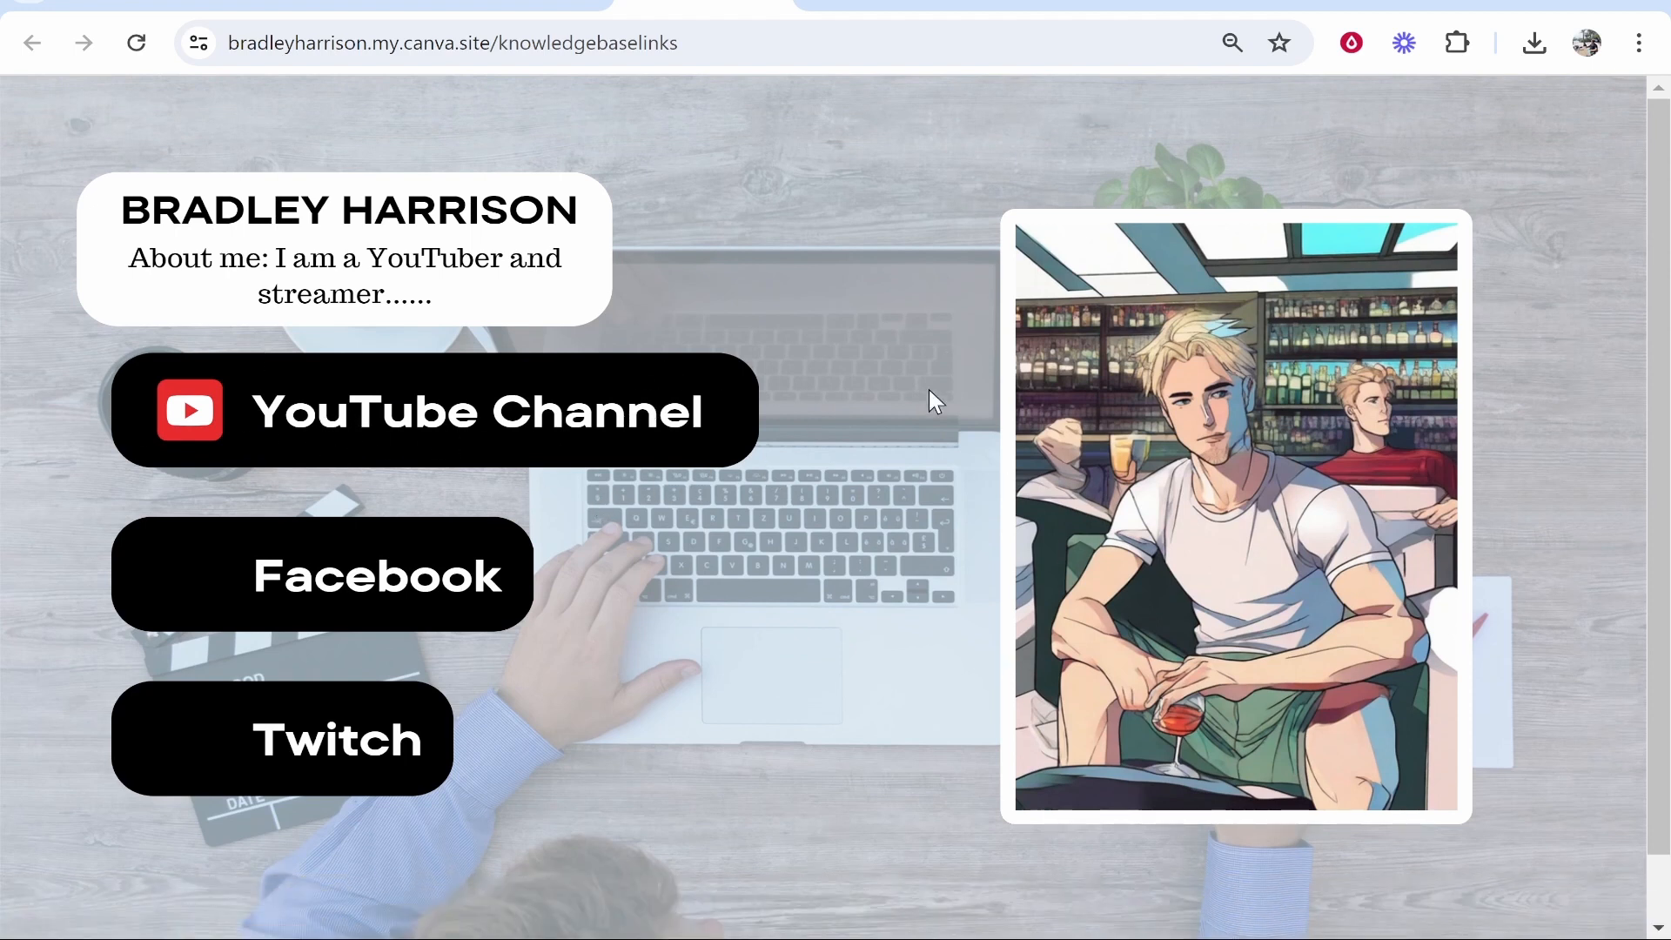
pyautogui.click(417, 402)
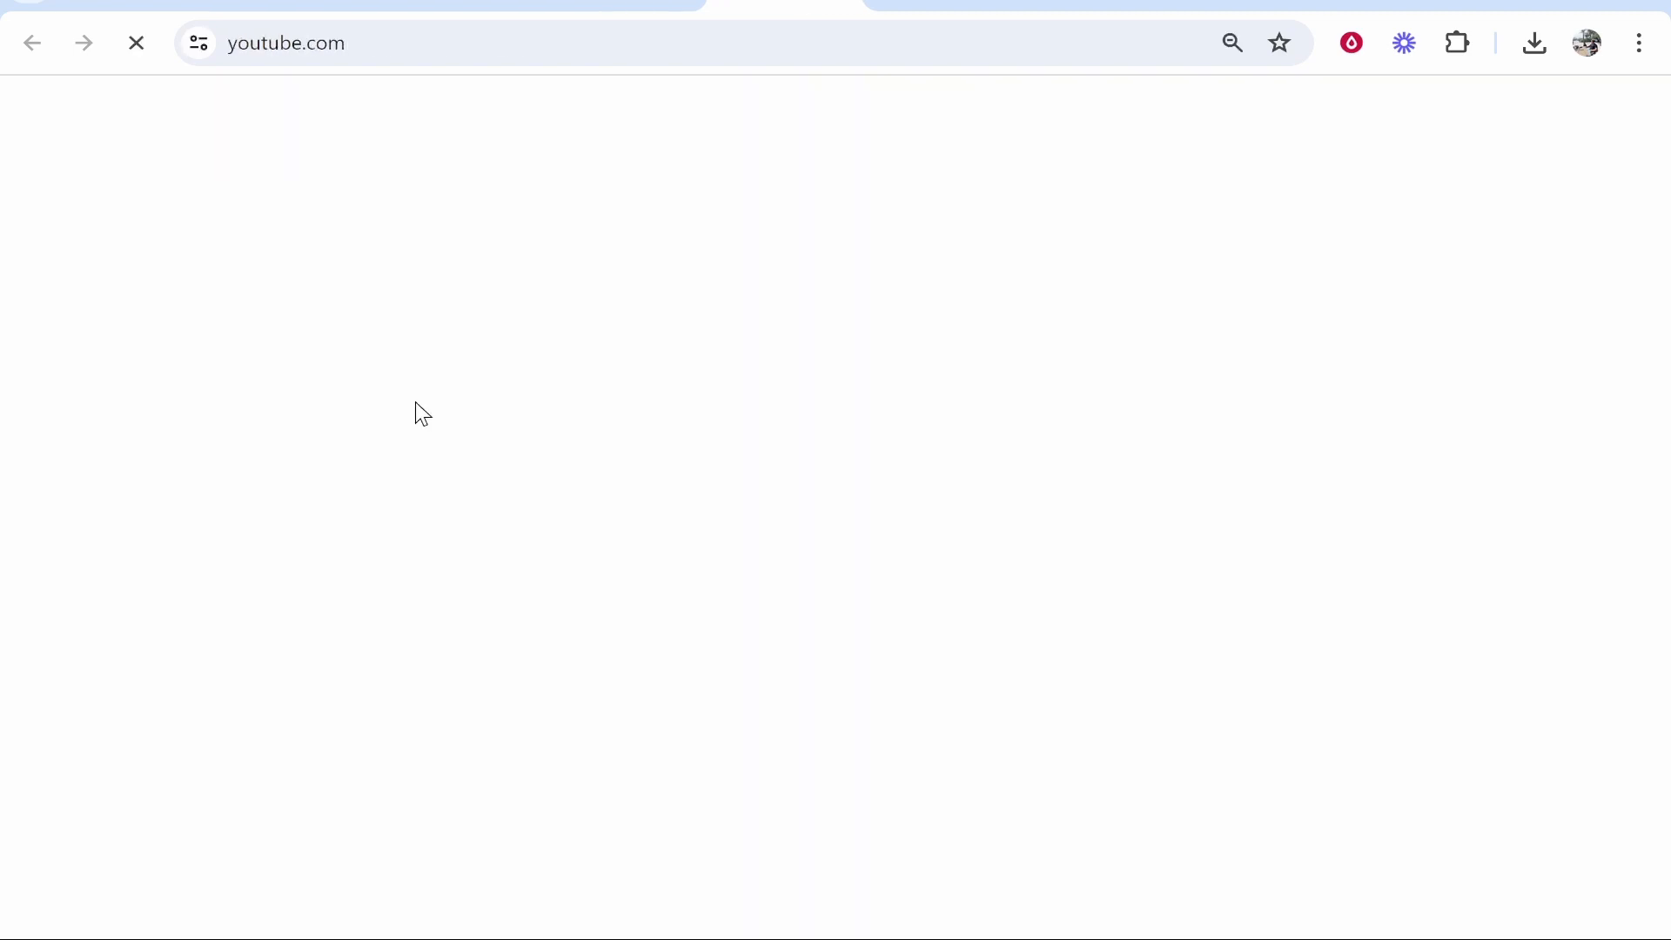
pyautogui.click(623, 5)
pyautogui.click(346, 557)
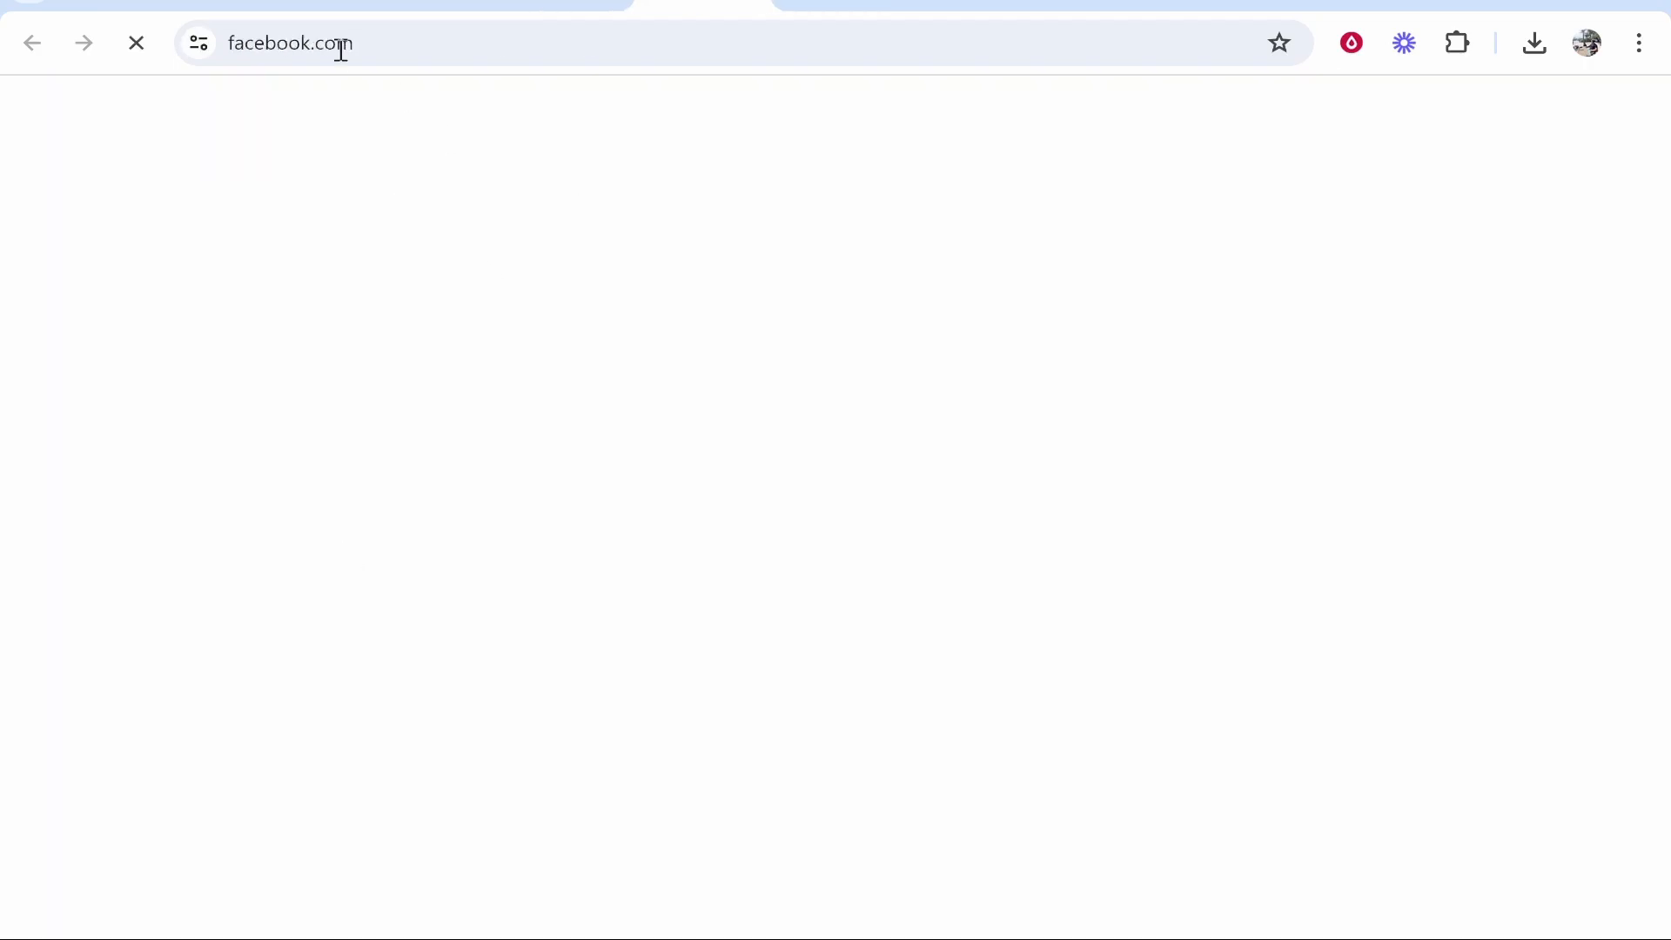